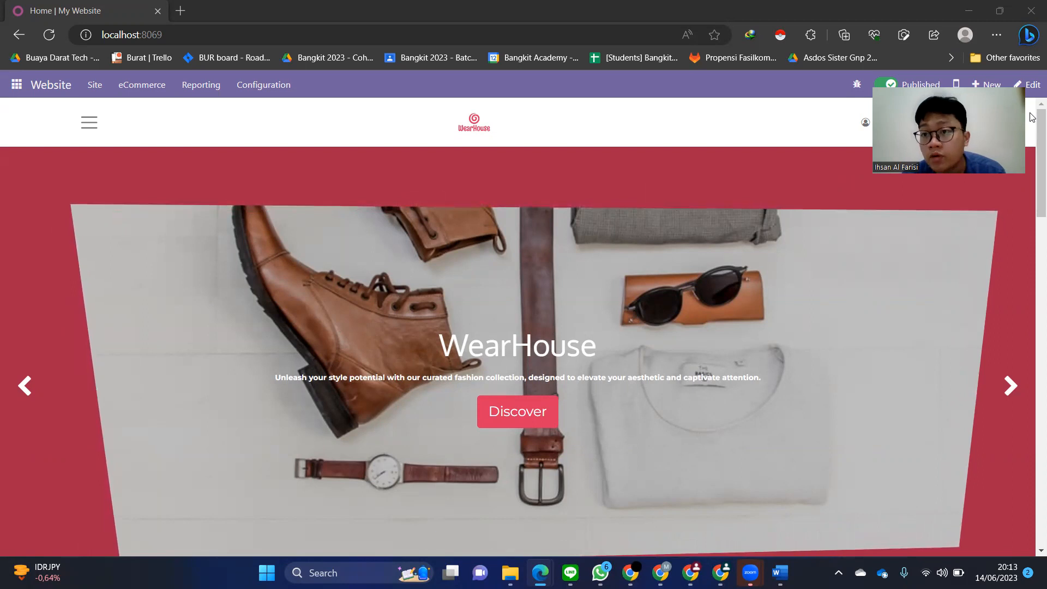
# - Pass through Settings, then open the Accounting dashboard with its invoice, bill, bank and cash journals
pyautogui.click(17, 85)
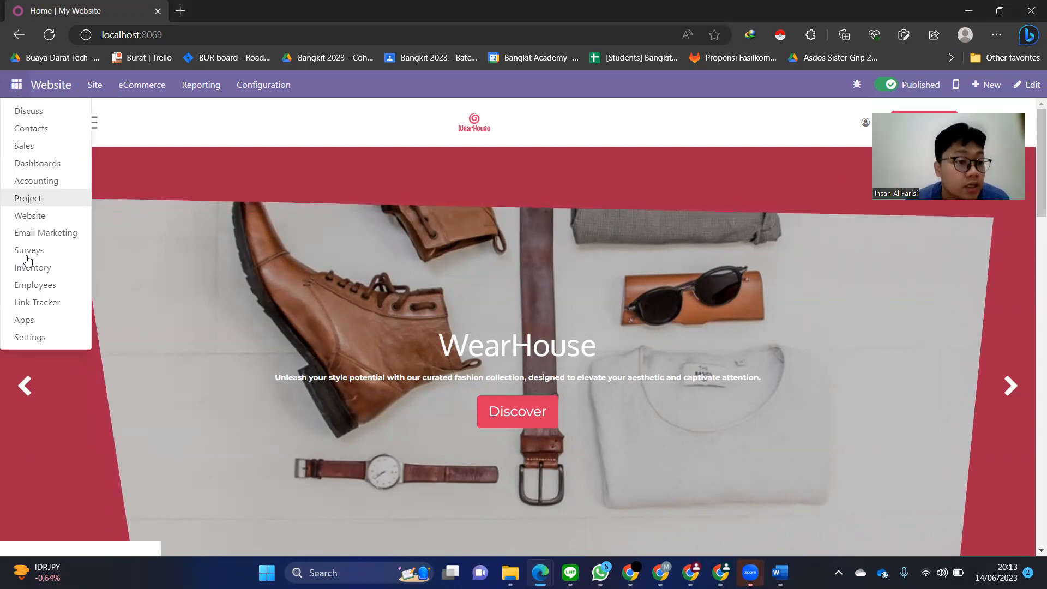
pyautogui.click(37, 337)
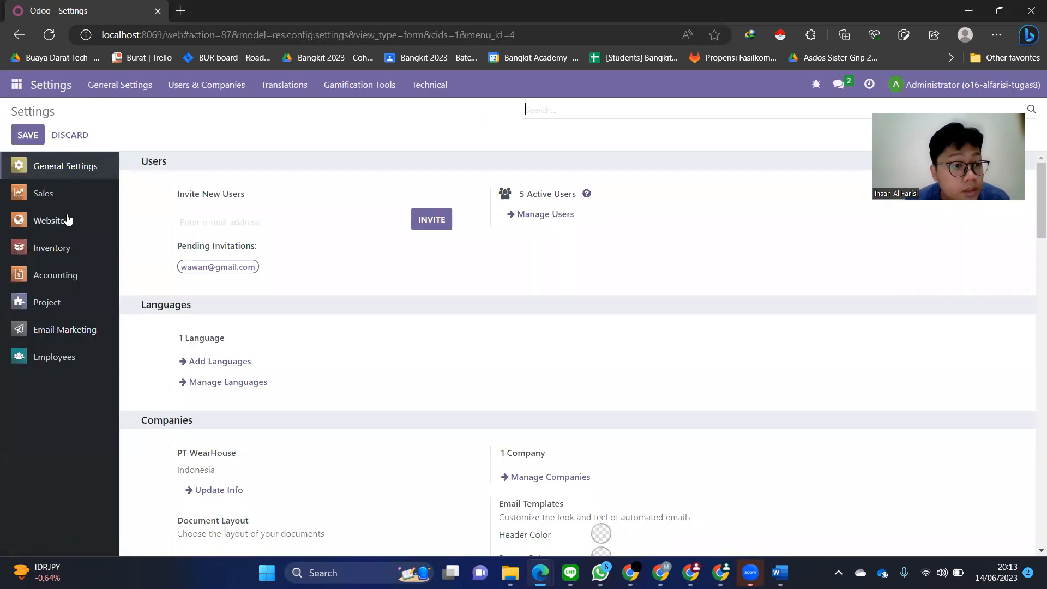
pyautogui.click(16, 85)
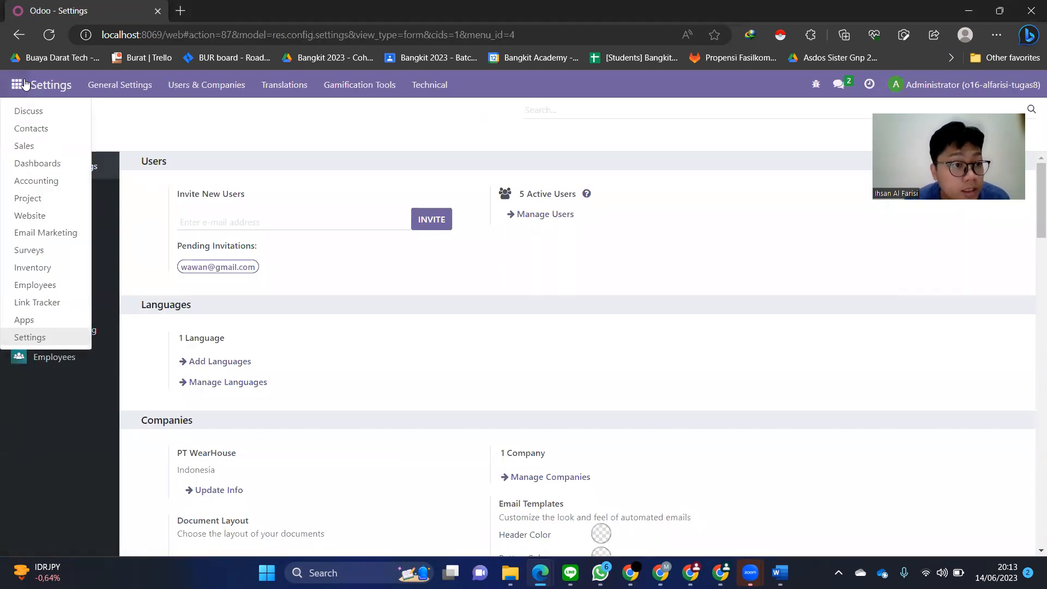
pyautogui.click(48, 185)
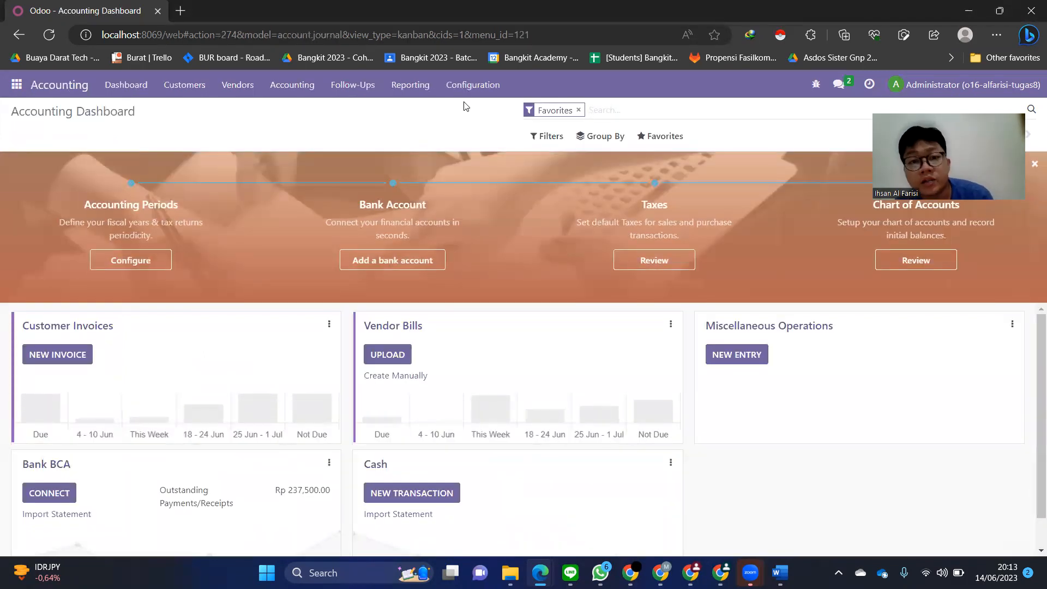
# - Open the Chart of Accounts and scroll through accounts such as Cash, Bank BCA and Account Receivable
pyautogui.click(468, 86)
pyautogui.click(499, 259)
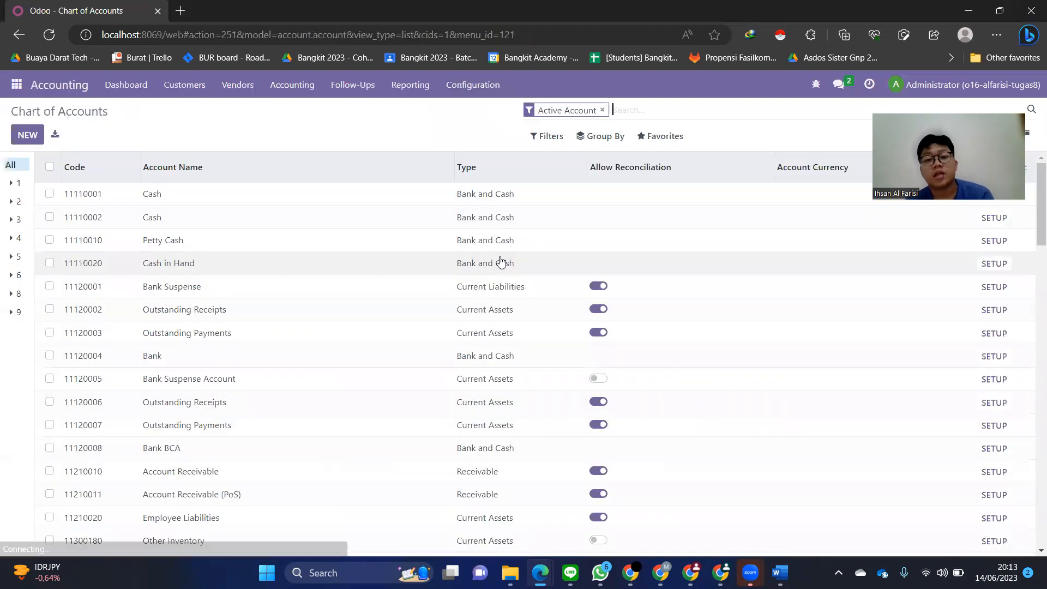
pyautogui.scroll(-8, 388, 349)
pyautogui.scroll(8, 388, 349)
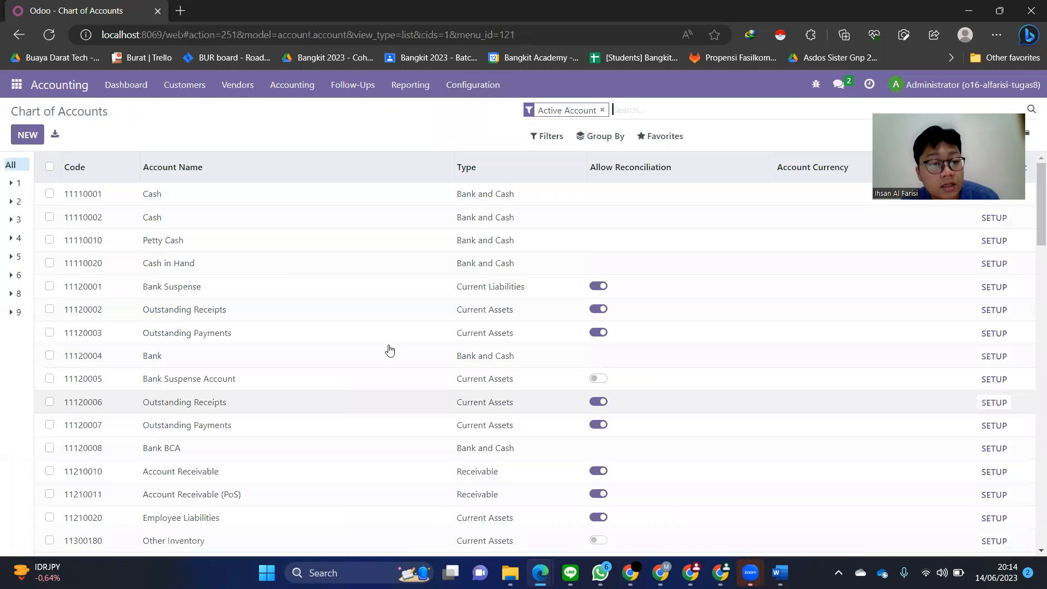
pyautogui.scroll(-10, 389, 350)
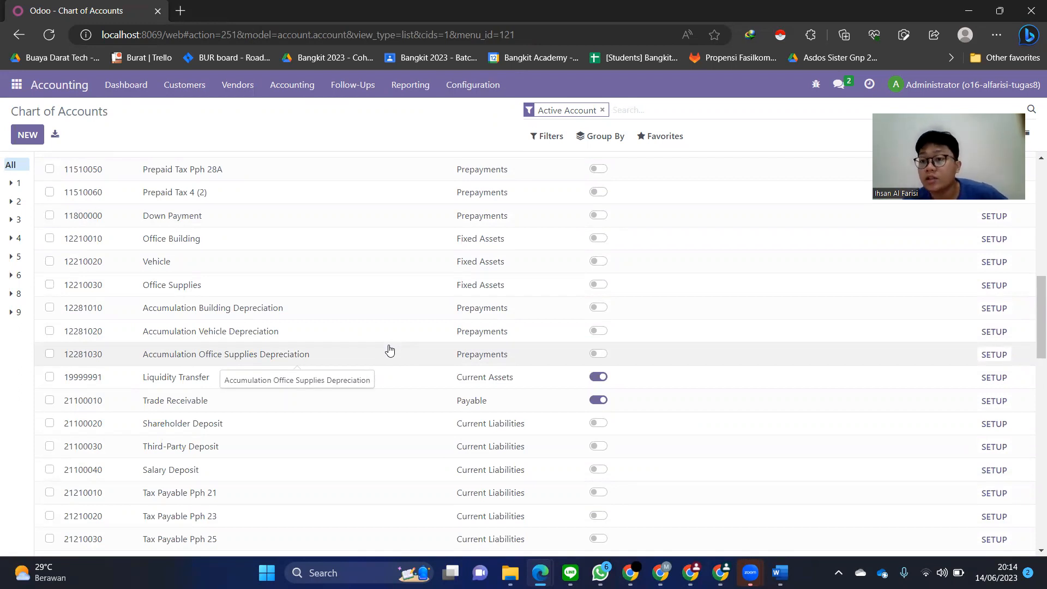
pyautogui.scroll(10, 366, 283)
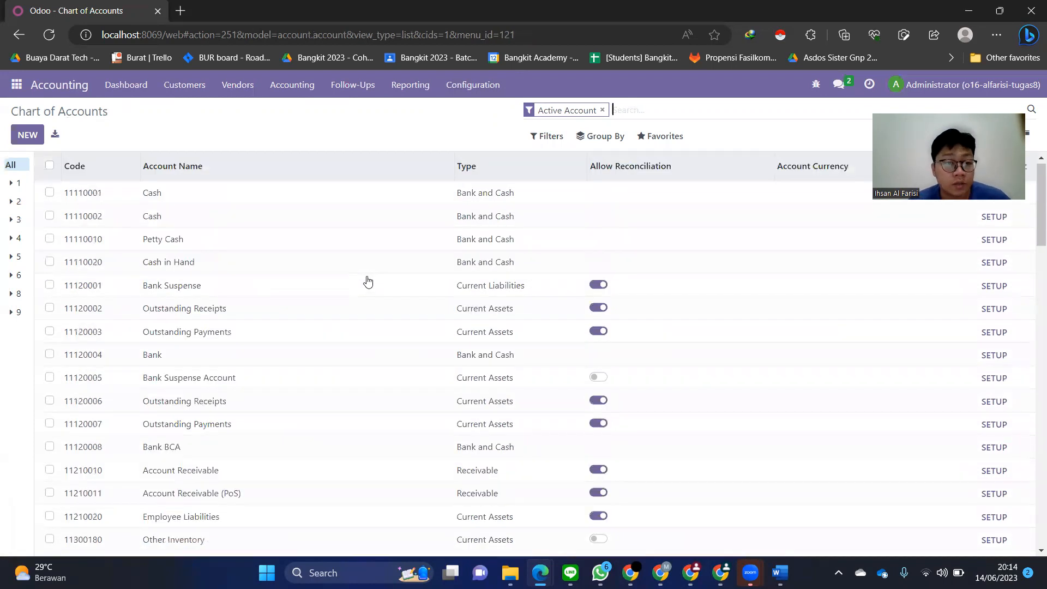
pyautogui.click(470, 97)
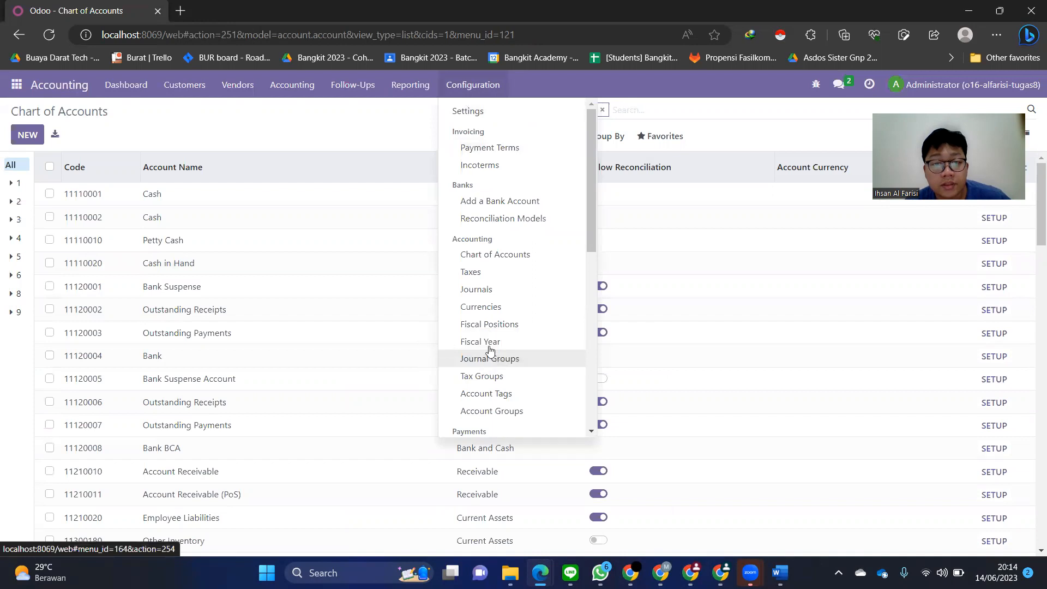
# - Open the Bank BCA journal (code BNK1, account 11120008 Bank BCA) from the Journals list
pyautogui.click(491, 291)
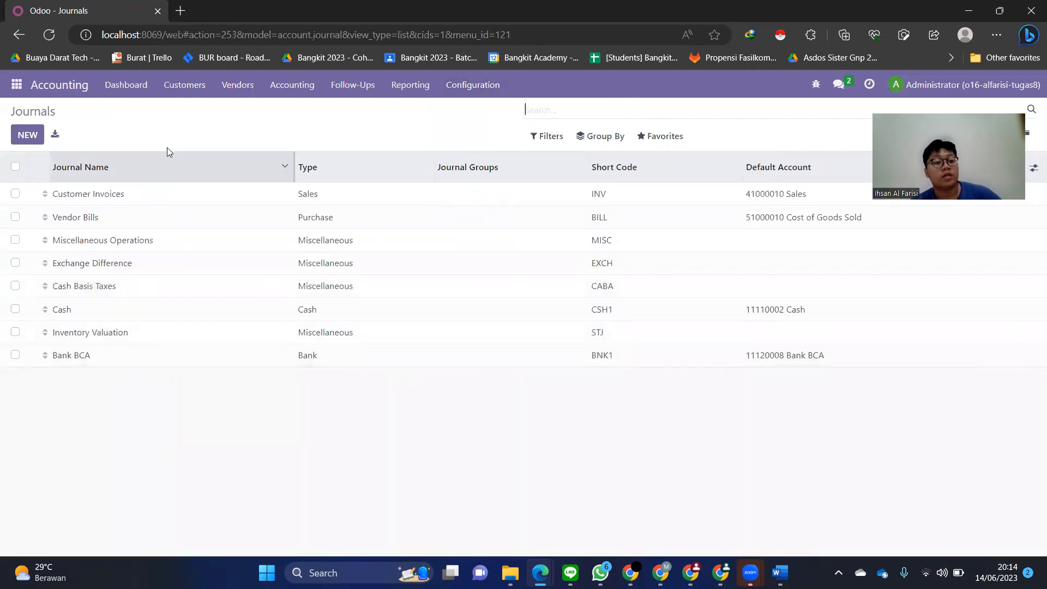
pyautogui.click(136, 363)
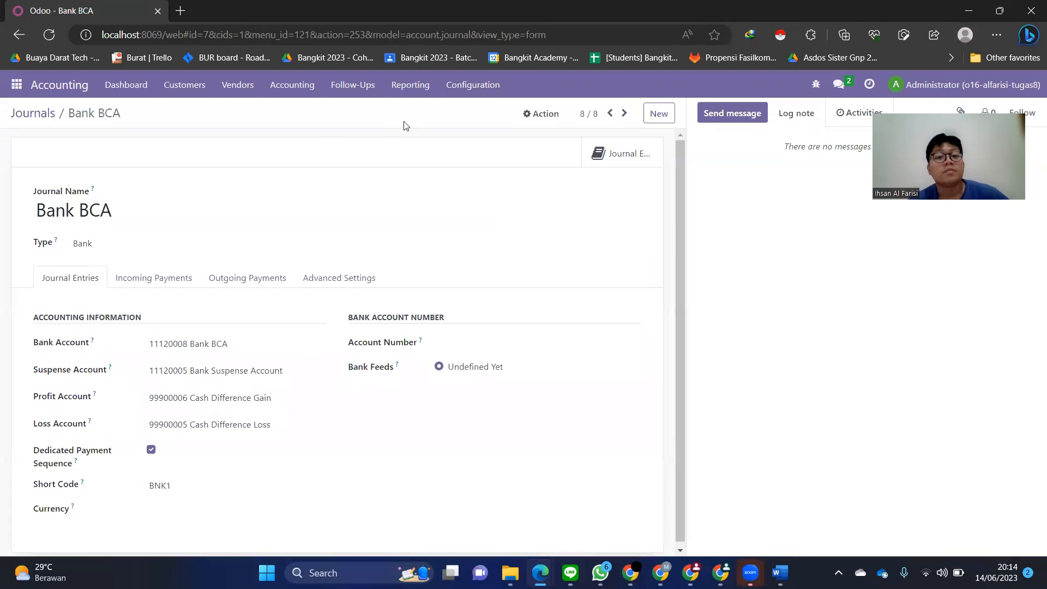
pyautogui.click(446, 93)
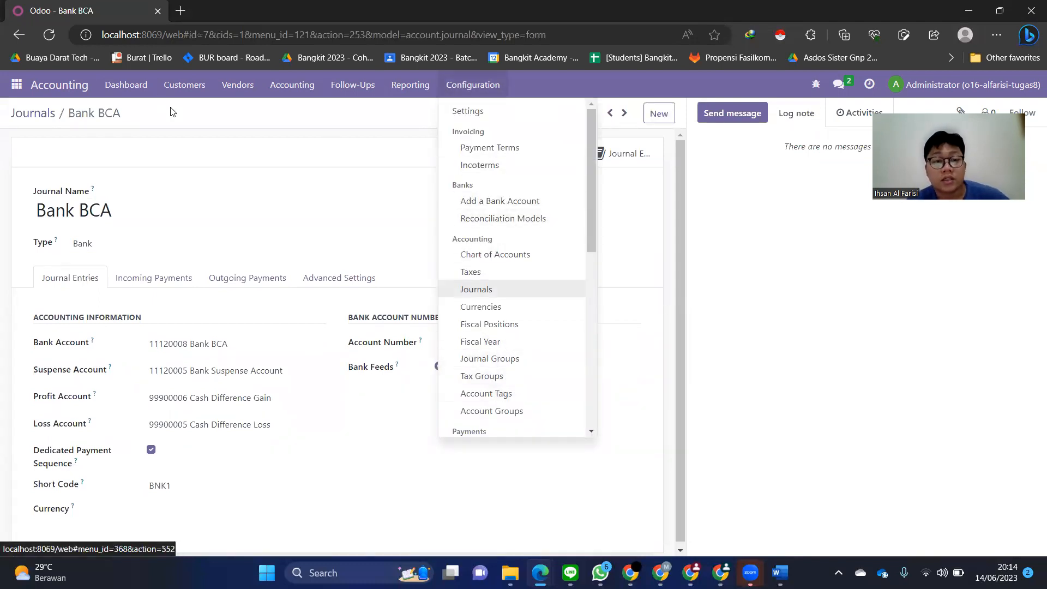
pyautogui.moveTo(16, 84)
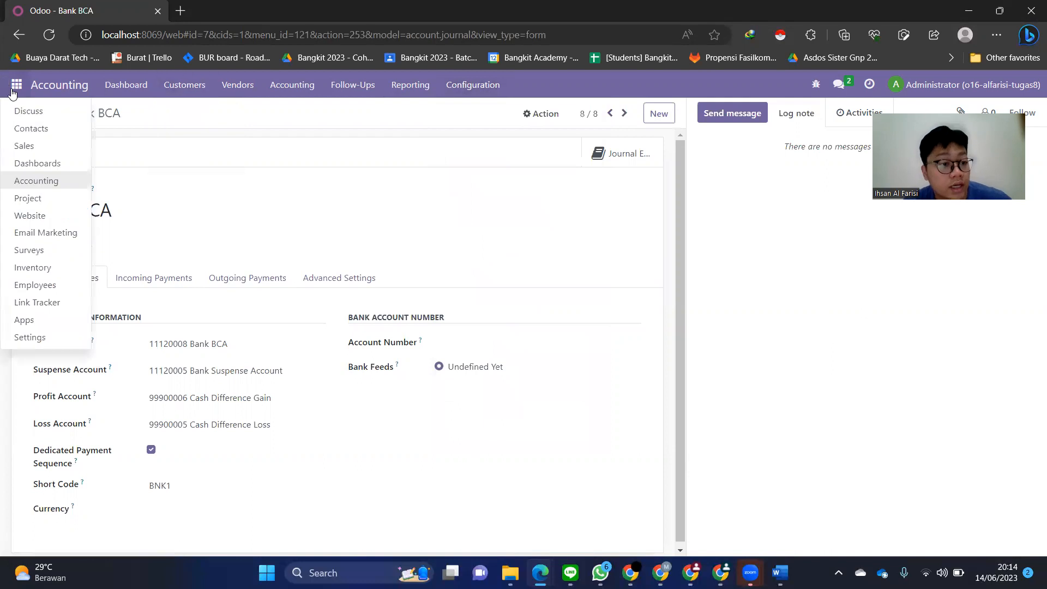
# - Scroll through the Accounting settings from taxes to default accounts, then show the My Website settings
pyautogui.click(49, 344)
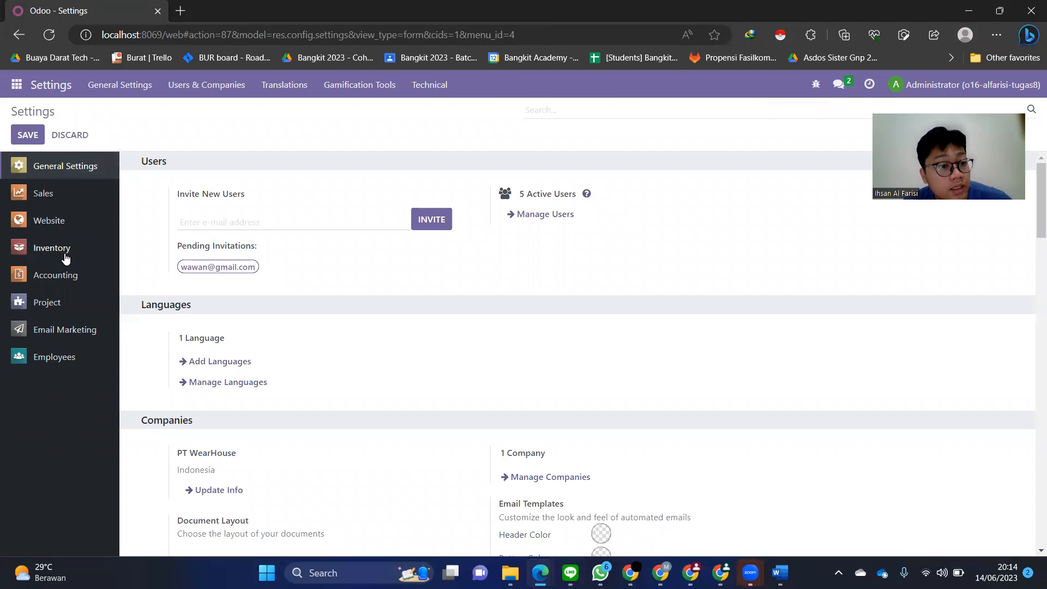
pyautogui.click(52, 248)
pyautogui.click(67, 277)
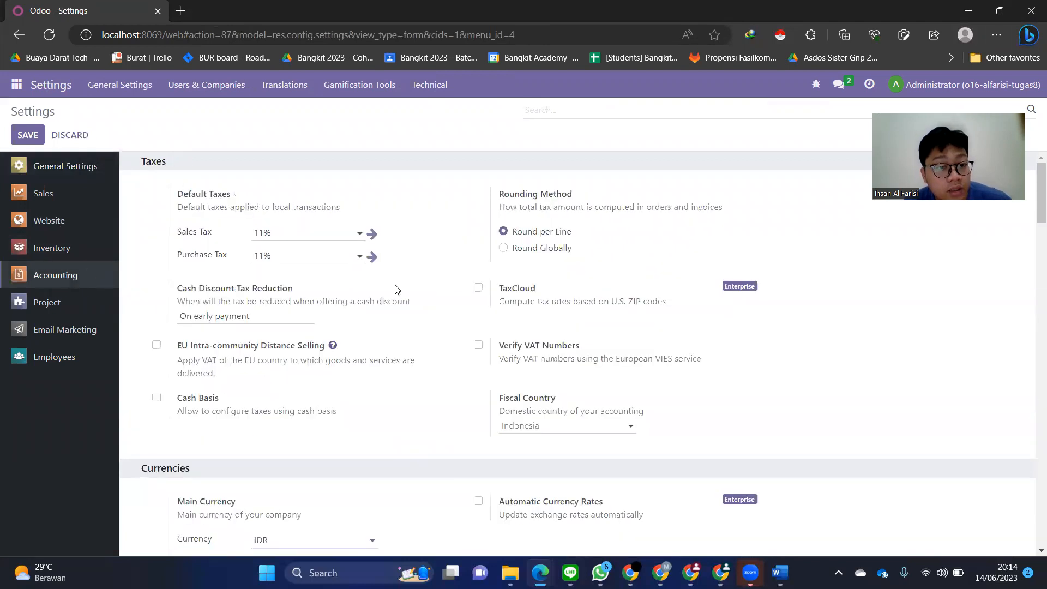
pyautogui.scroll(-10, 405, 293)
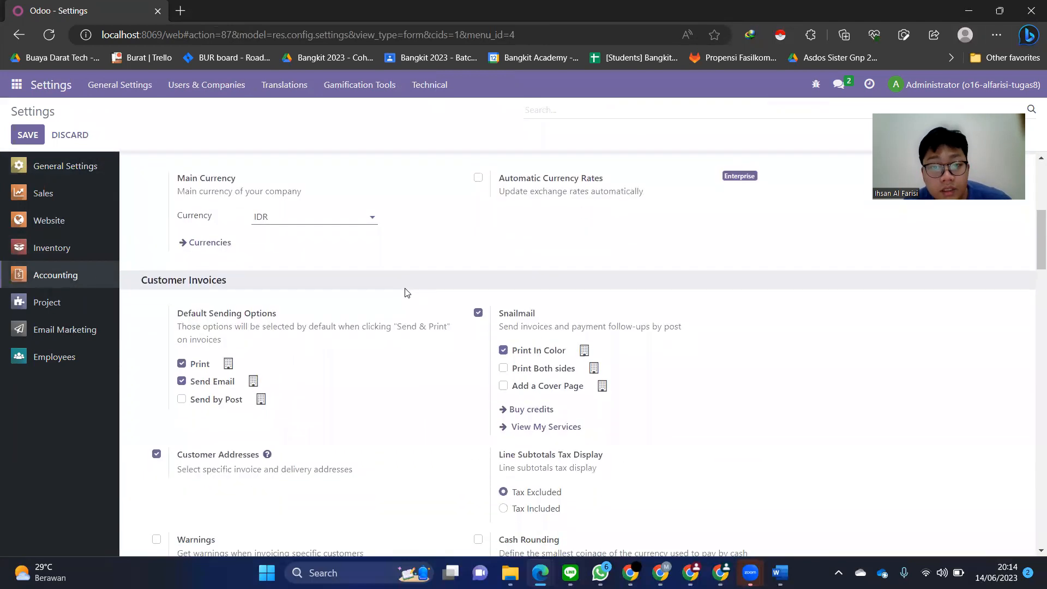
pyautogui.scroll(-12, 406, 293)
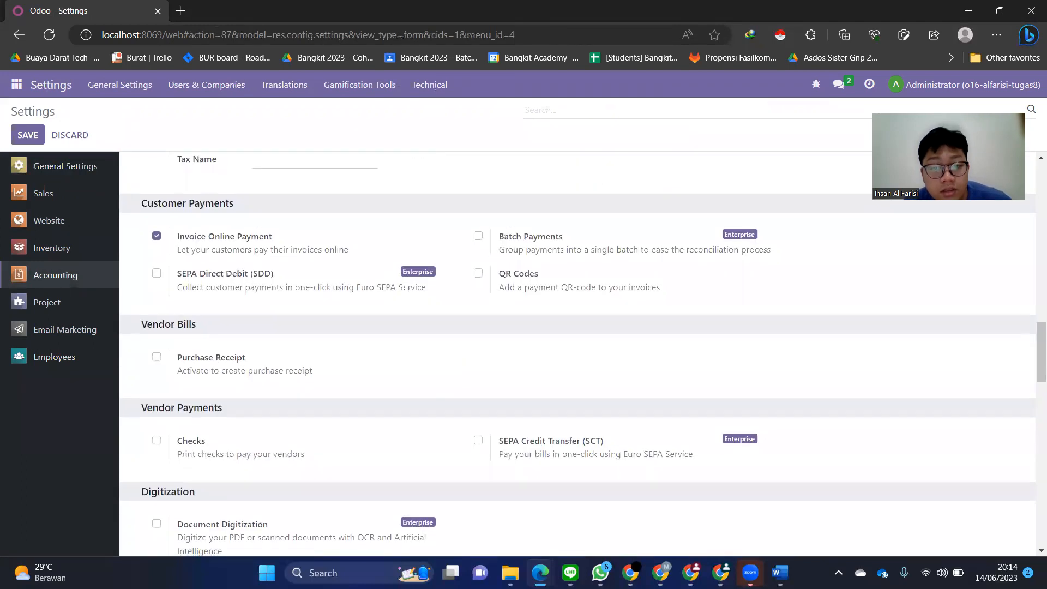
pyautogui.scroll(-1, 406, 293)
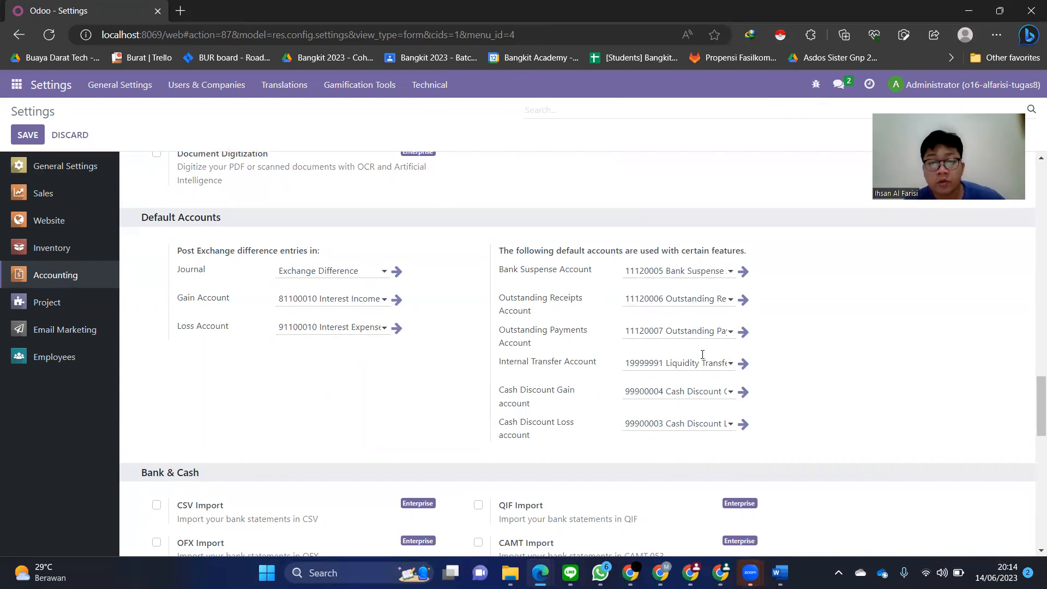
pyautogui.scroll(15, 223, 378)
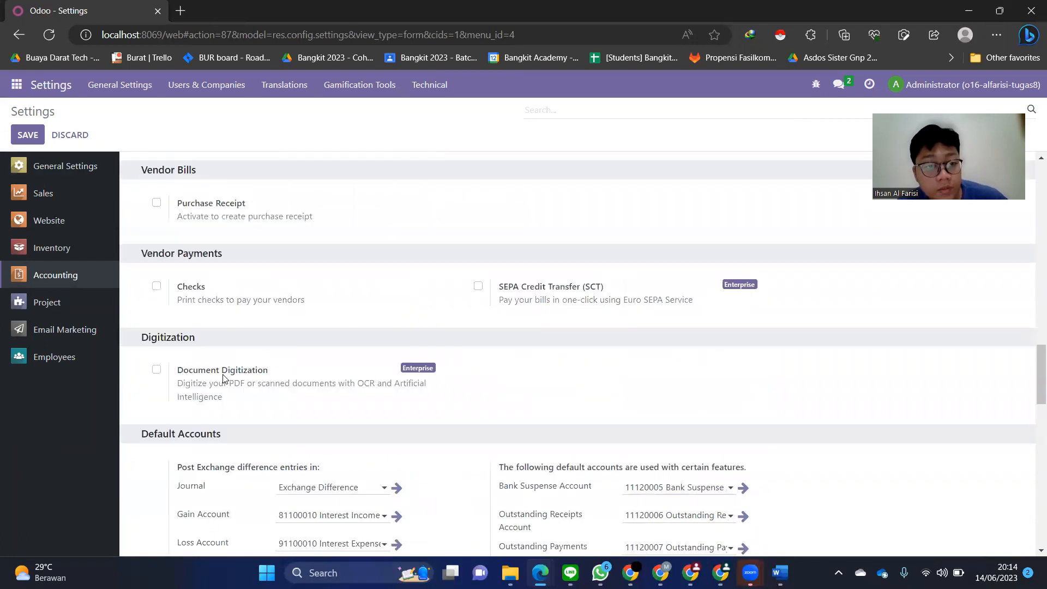
pyautogui.scroll(8, 222, 379)
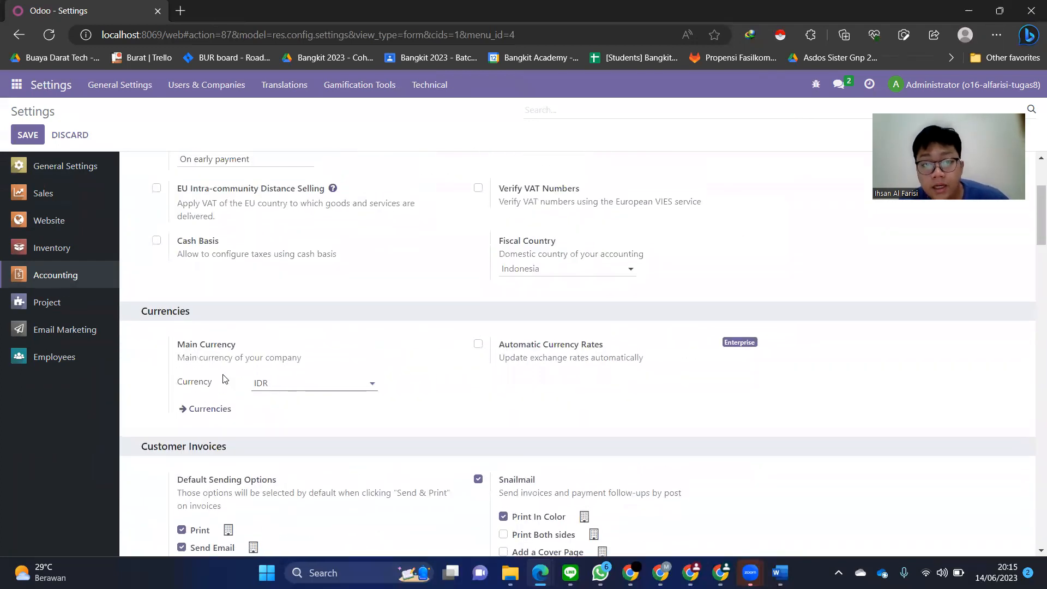
pyautogui.scroll(3, 223, 379)
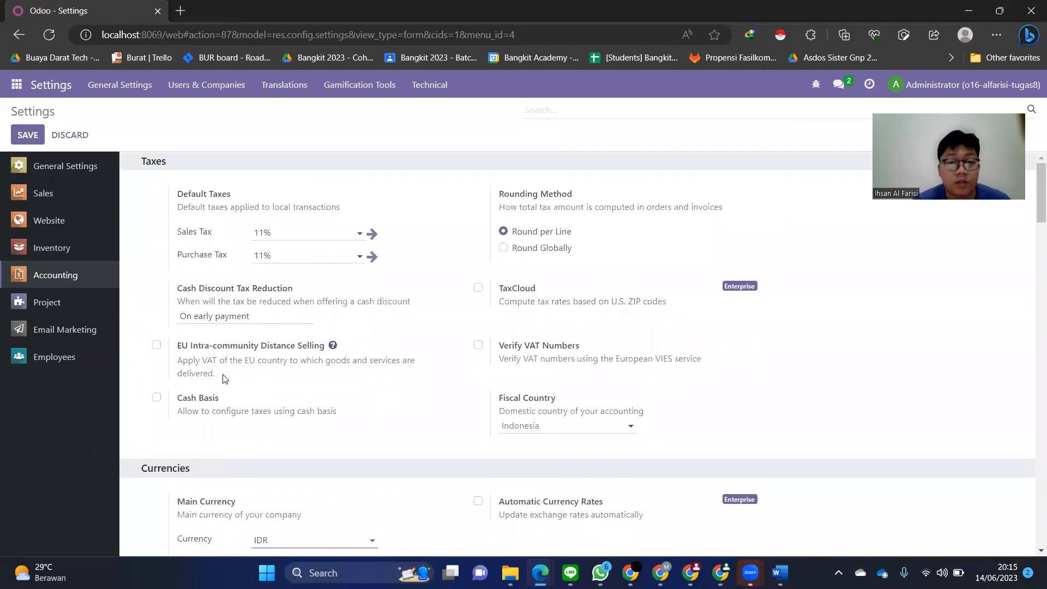
pyautogui.click(59, 233)
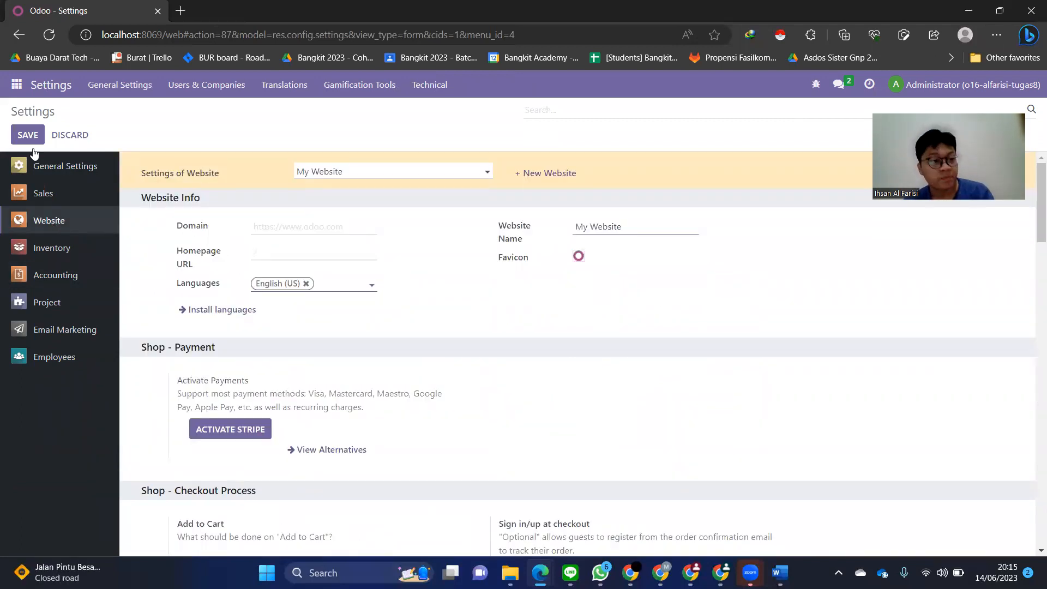
# - Open Users & Companies > Users in Settings, listing five internal users
pyautogui.click(15, 87)
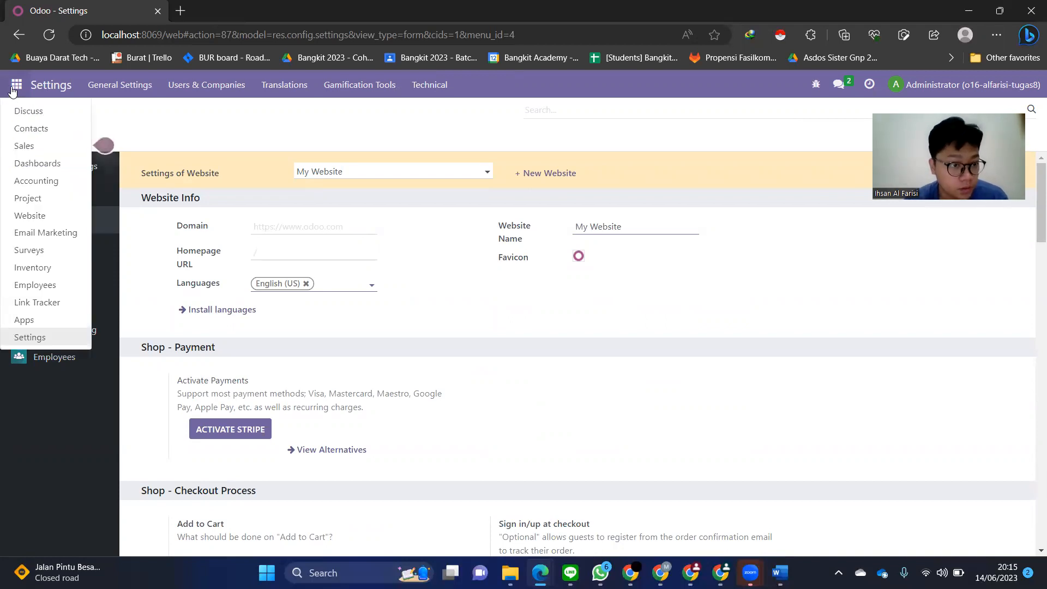
pyautogui.click(49, 214)
pyautogui.click(17, 85)
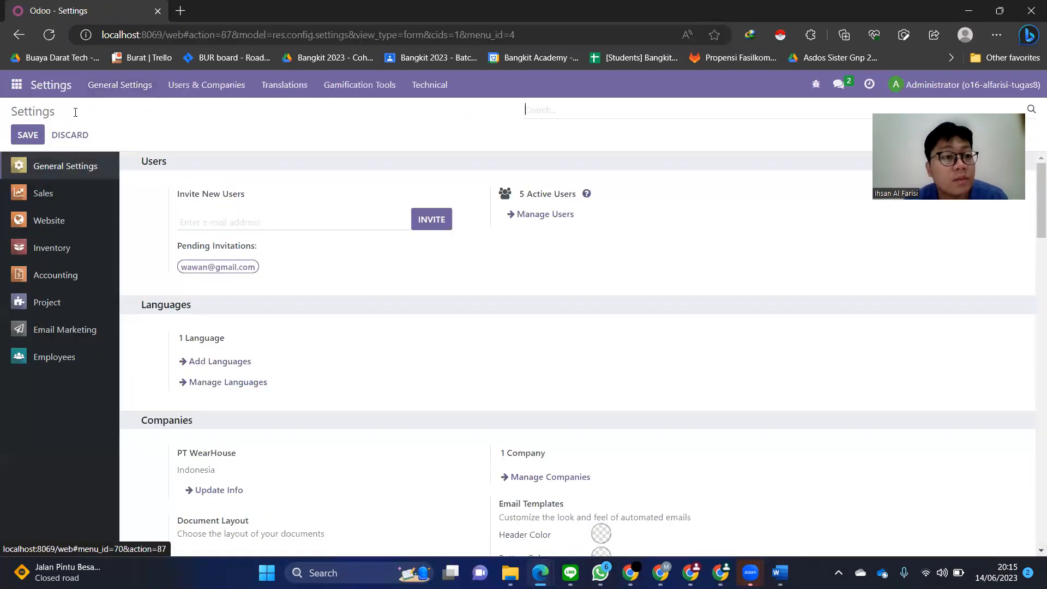
pyautogui.click(206, 84)
pyautogui.click(199, 109)
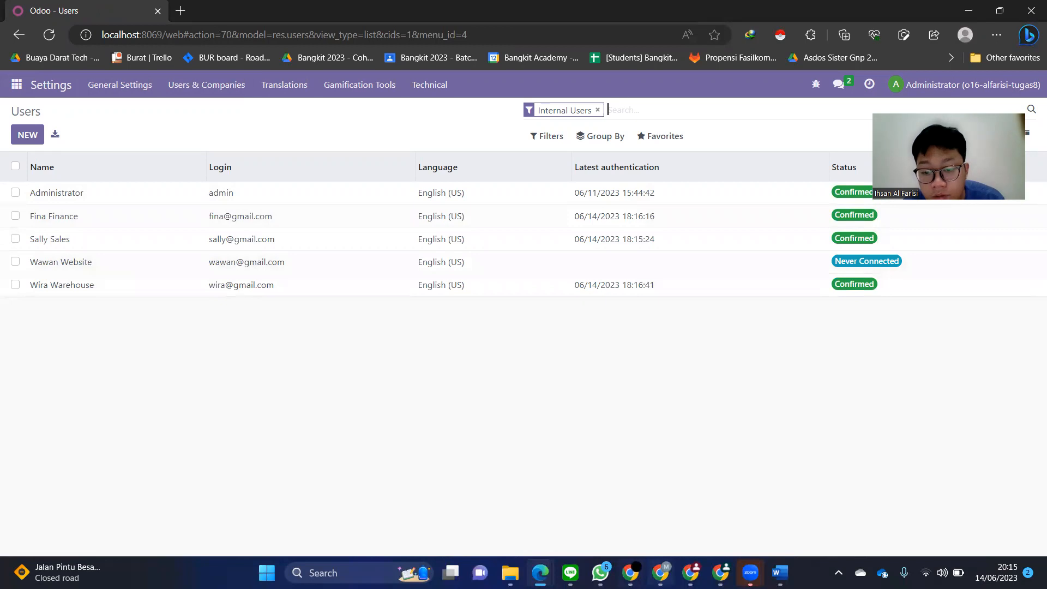
# - Switch between browser windows back to the Odoo users list and bring up the apps menu
pyautogui.moveTo(691, 572)
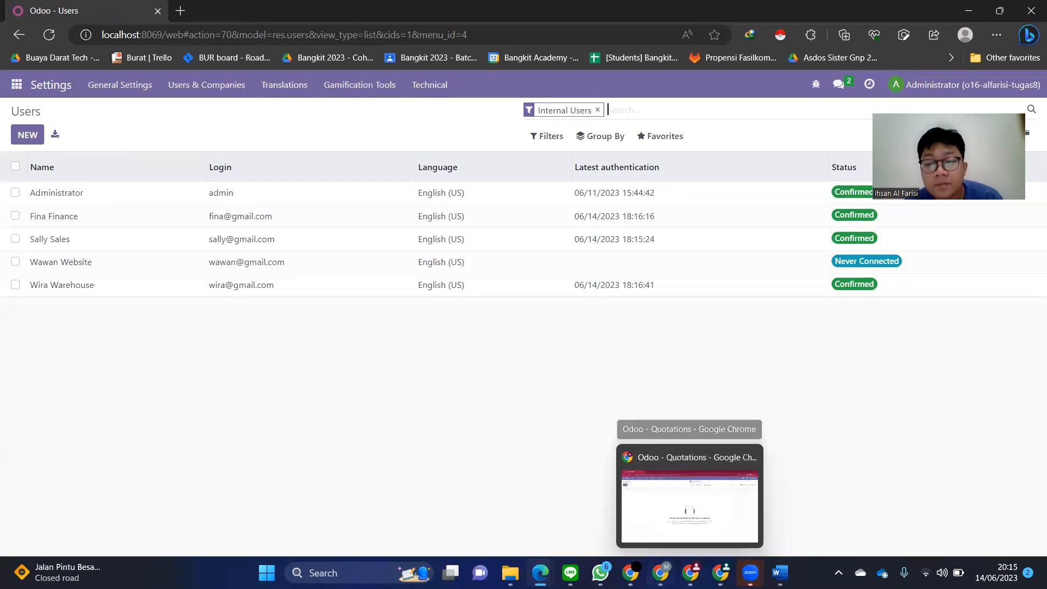
pyautogui.click(692, 491)
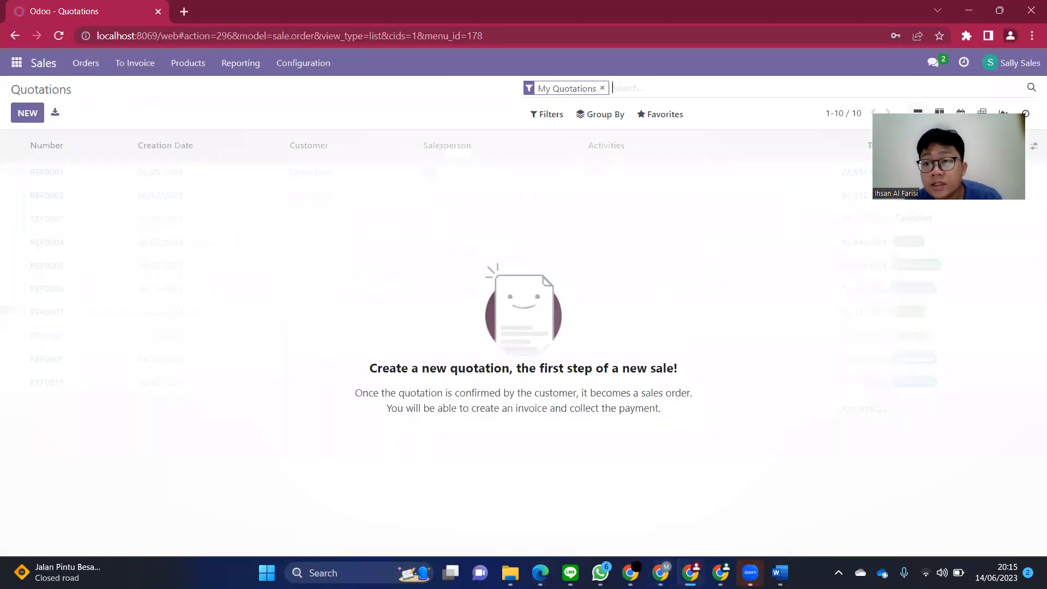
pyautogui.hotkey('alt', 'Tab')
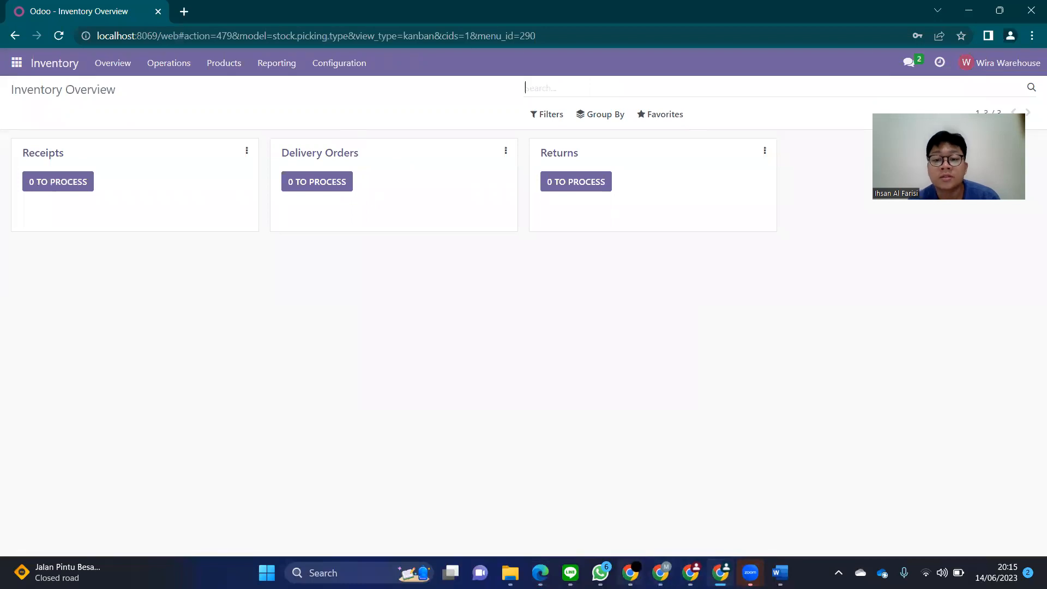
pyautogui.moveTo(661, 572)
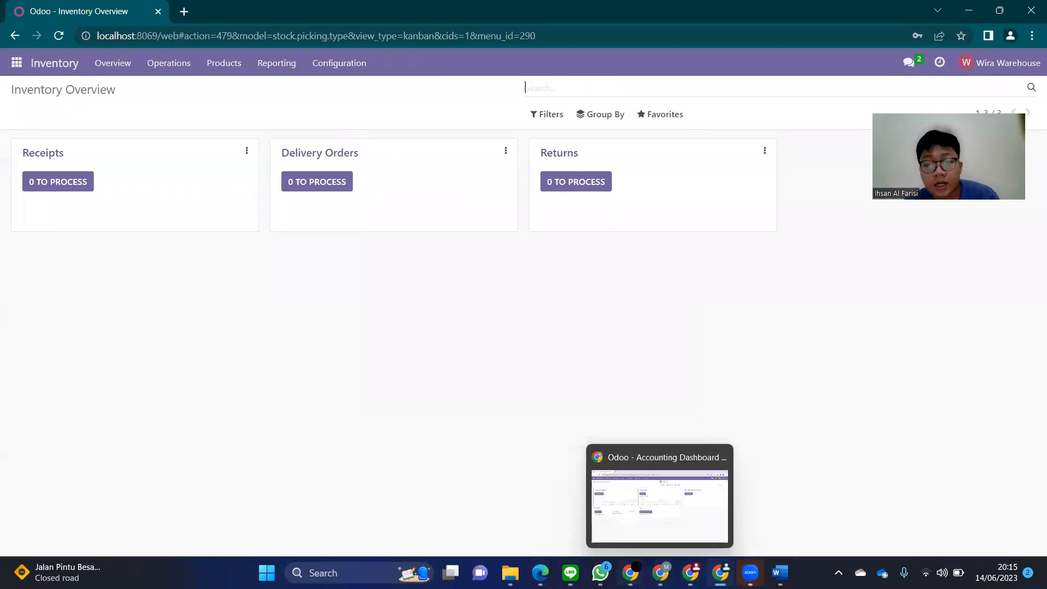
pyautogui.moveTo(540, 572)
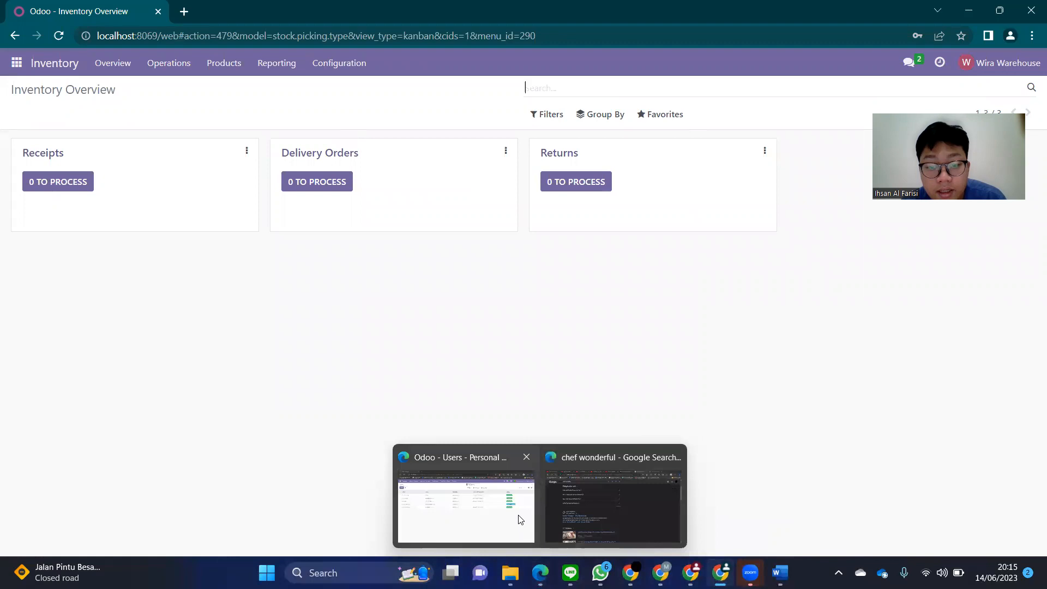
pyautogui.click(519, 519)
pyautogui.click(16, 87)
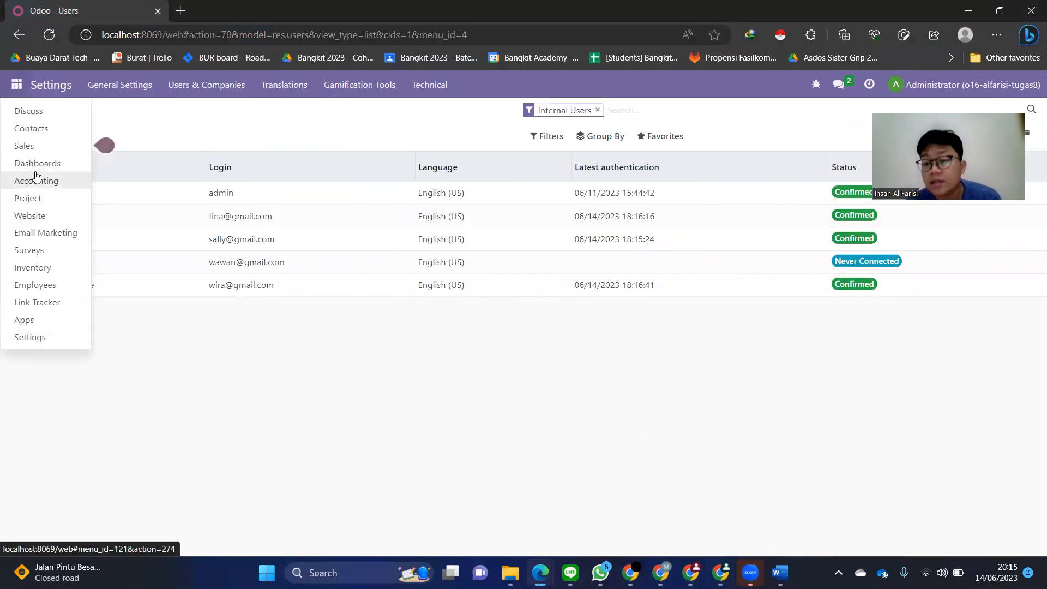
# - Bring the WearHouse website window forward and go to its sign-in page
pyautogui.moveTo(630, 573)
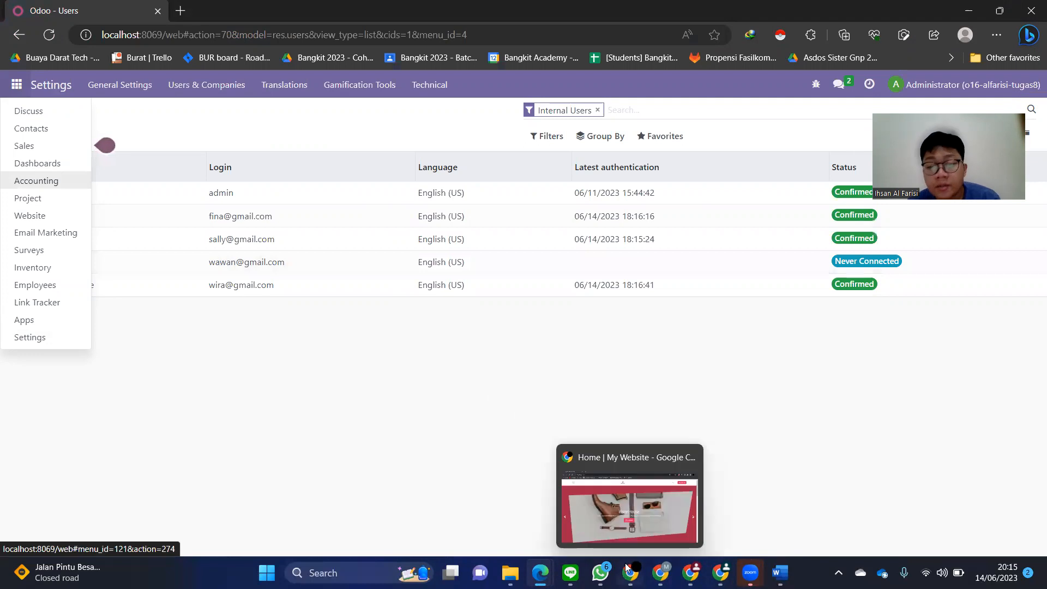
pyautogui.click(633, 521)
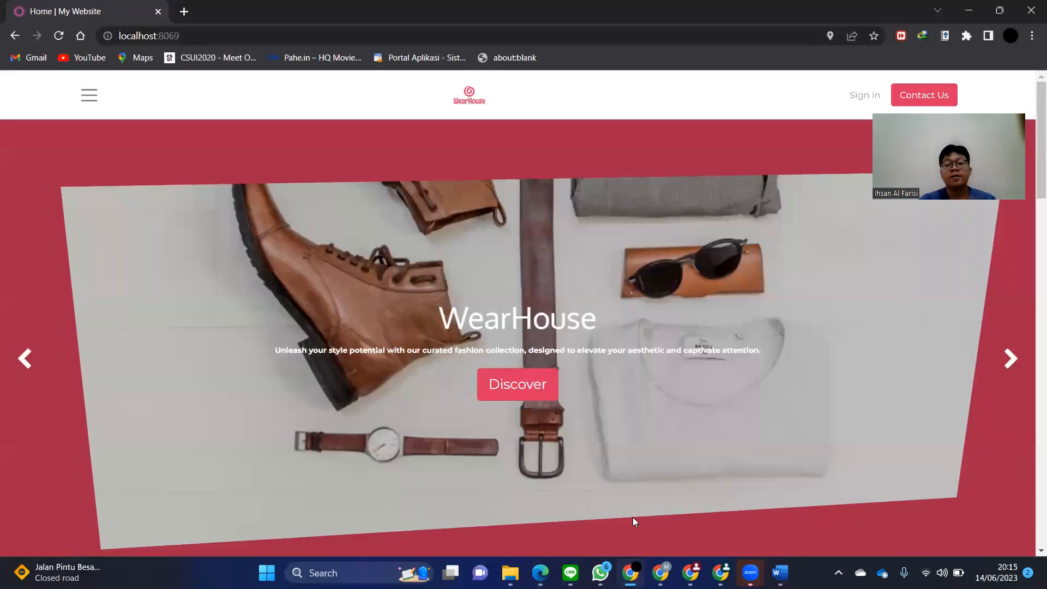
pyautogui.click(853, 104)
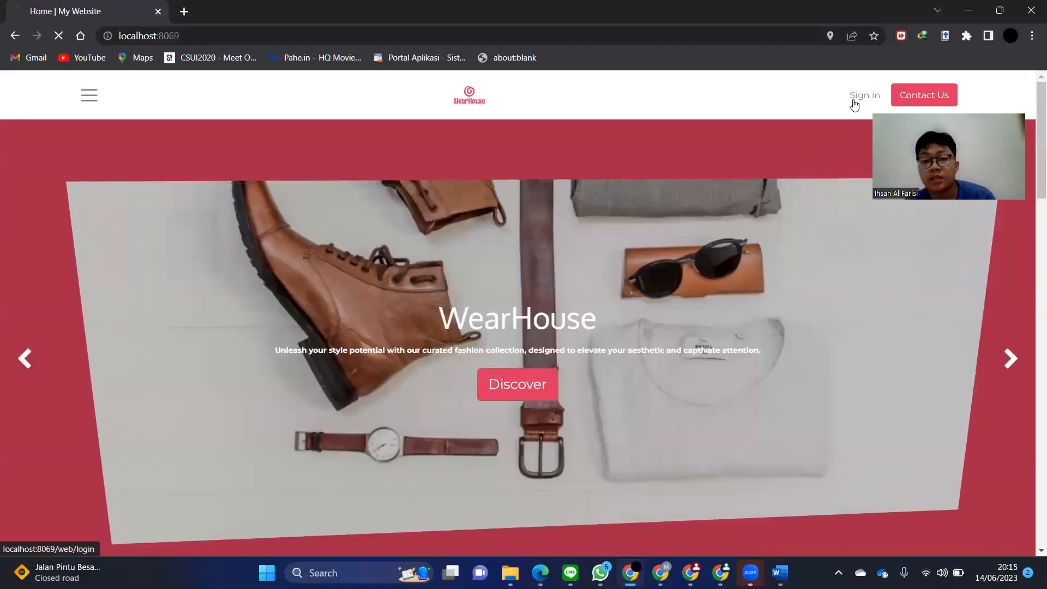
# - Log in with the customer's e-mail and password and dismiss the save-password prompt
pyautogui.write('putri')
pyautogui.press('Down')
pyautogui.press('Return')
pyautogui.click(483, 302)
pyautogui.write('•••••••')
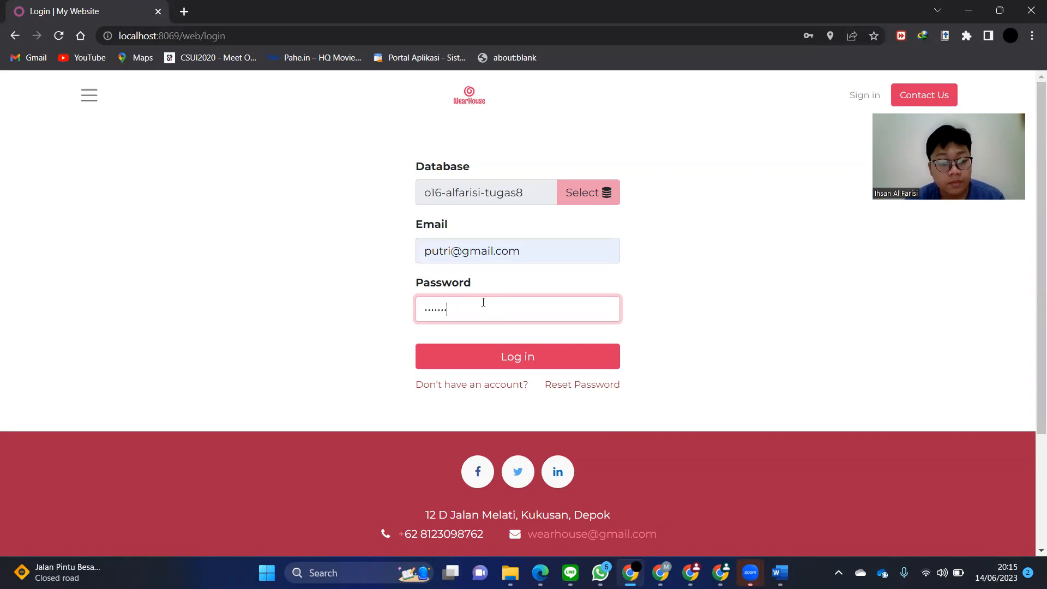
pyautogui.write('•')
pyautogui.press('Return')
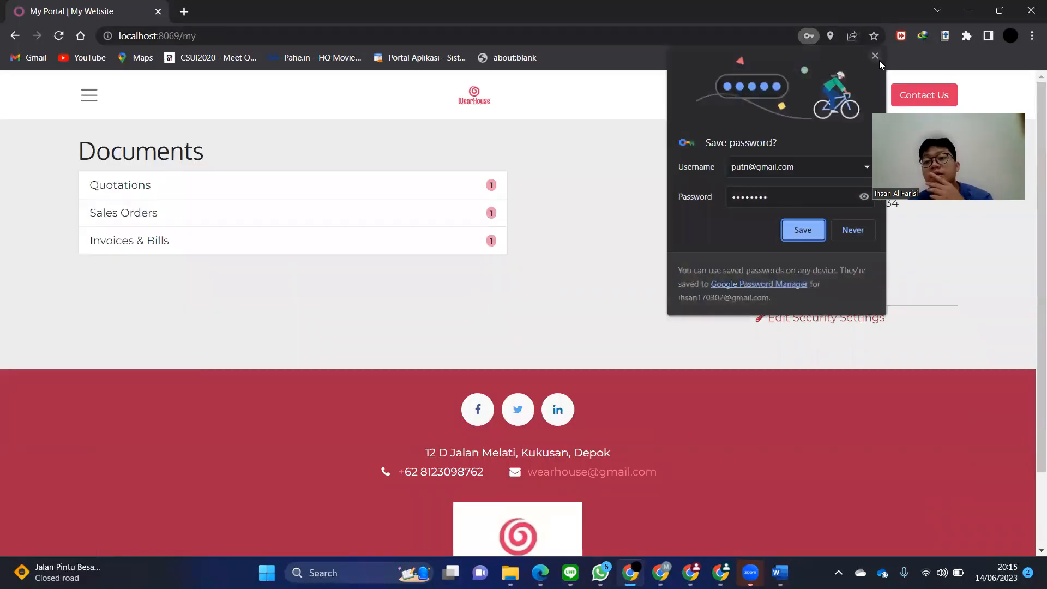
pyautogui.click(876, 56)
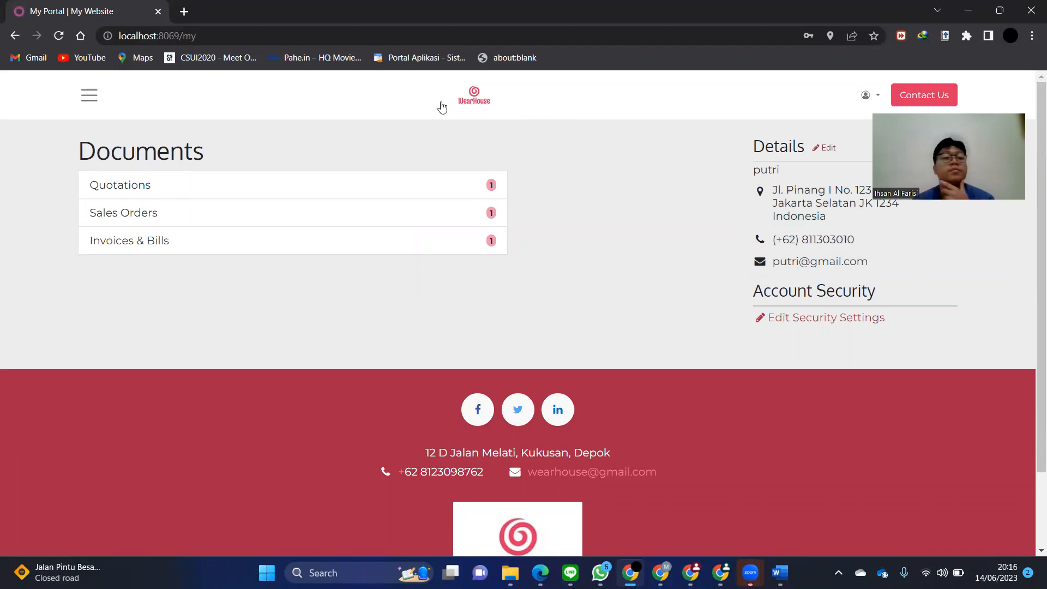
pyautogui.click(89, 95)
# - Add Chino WH (Black, 38) and Hoodie (Purple, M) to the cart from the Shop
pyautogui.click(81, 158)
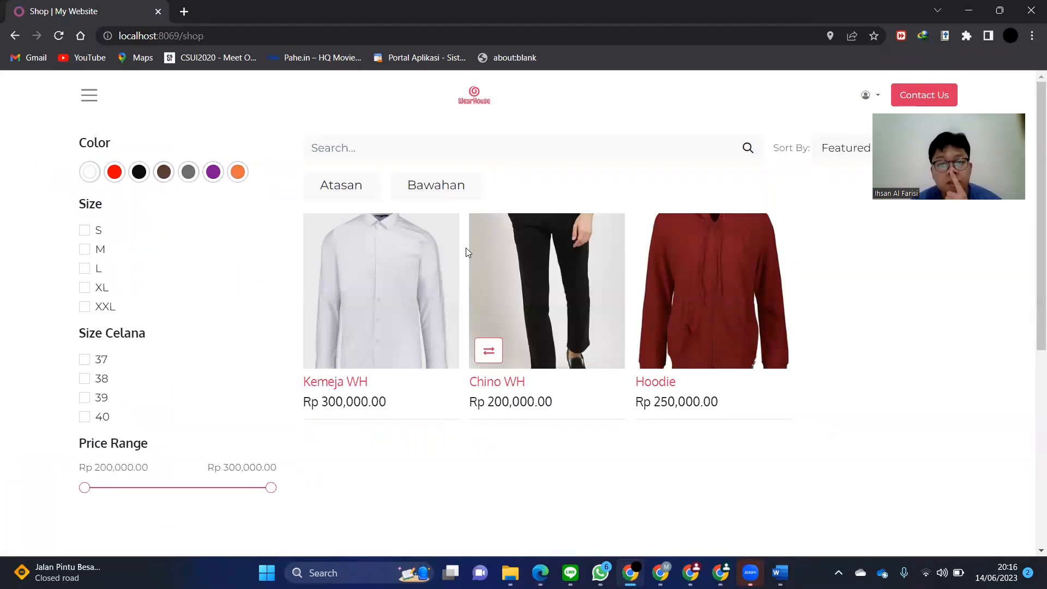
pyautogui.click(490, 262)
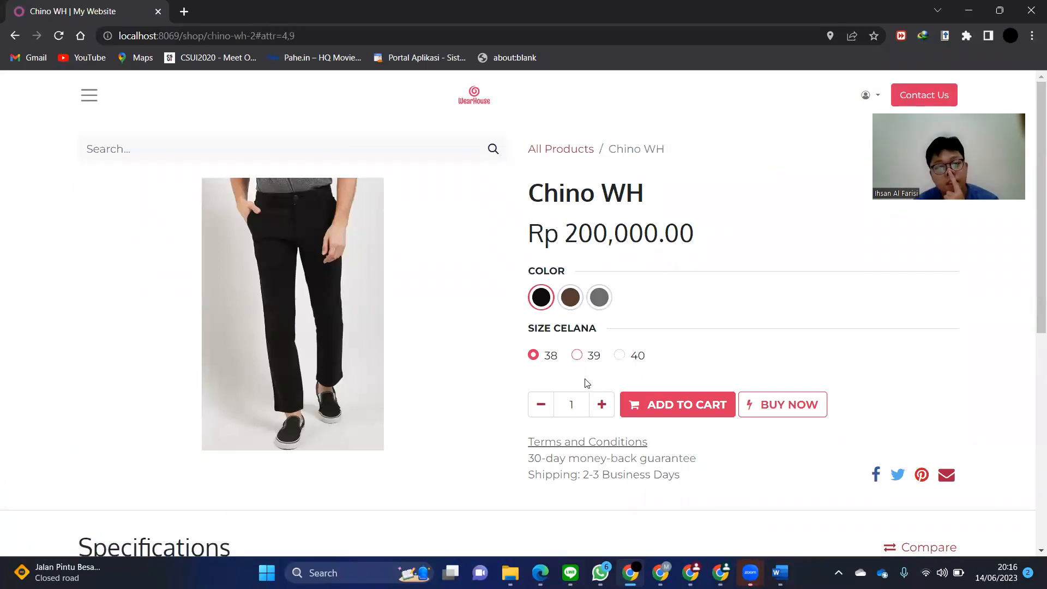
pyautogui.click(638, 404)
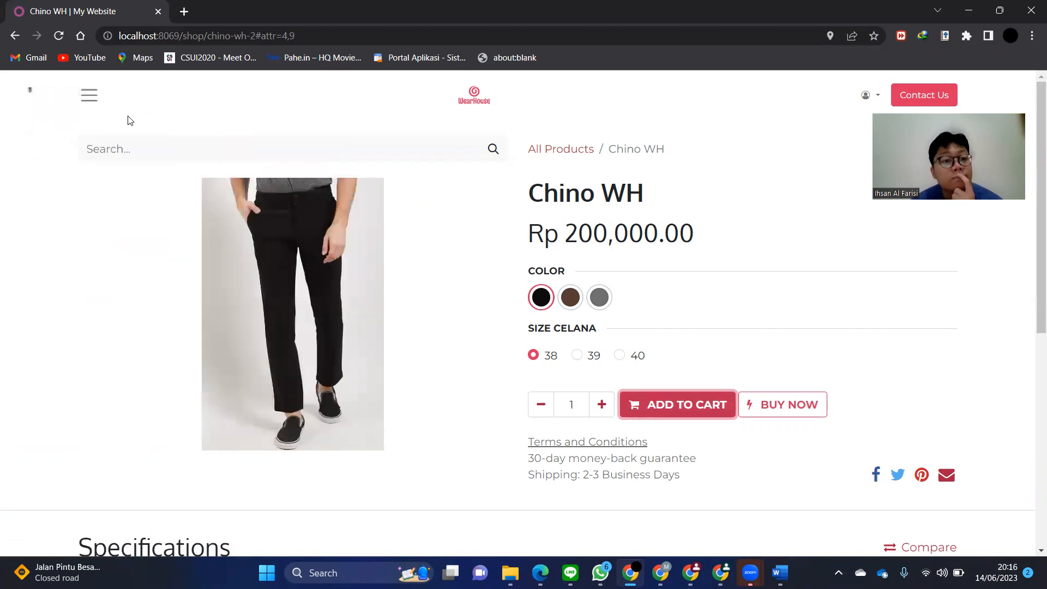
pyautogui.click(565, 148)
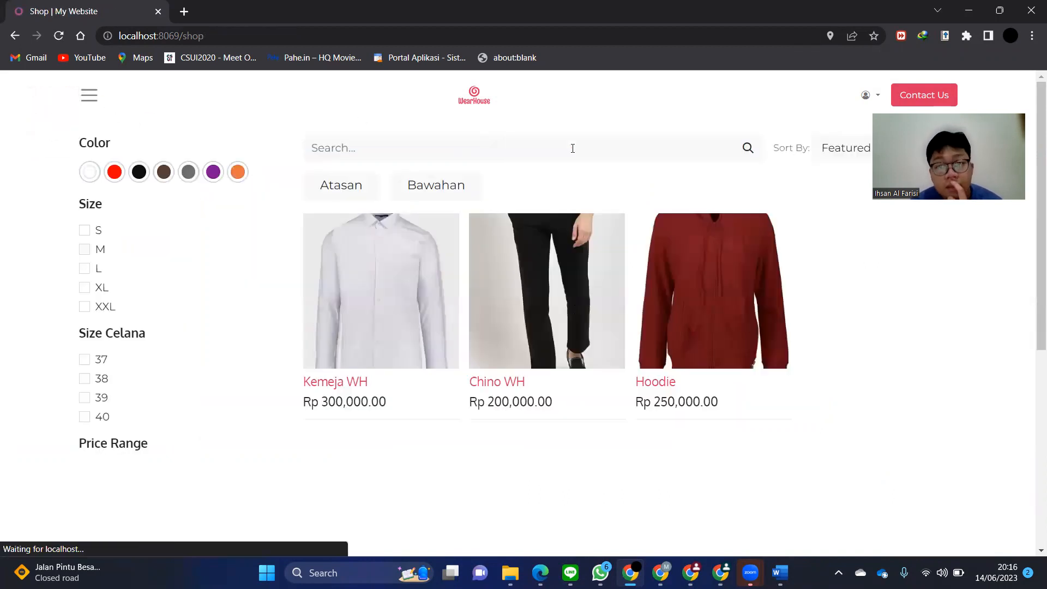
pyautogui.click(725, 268)
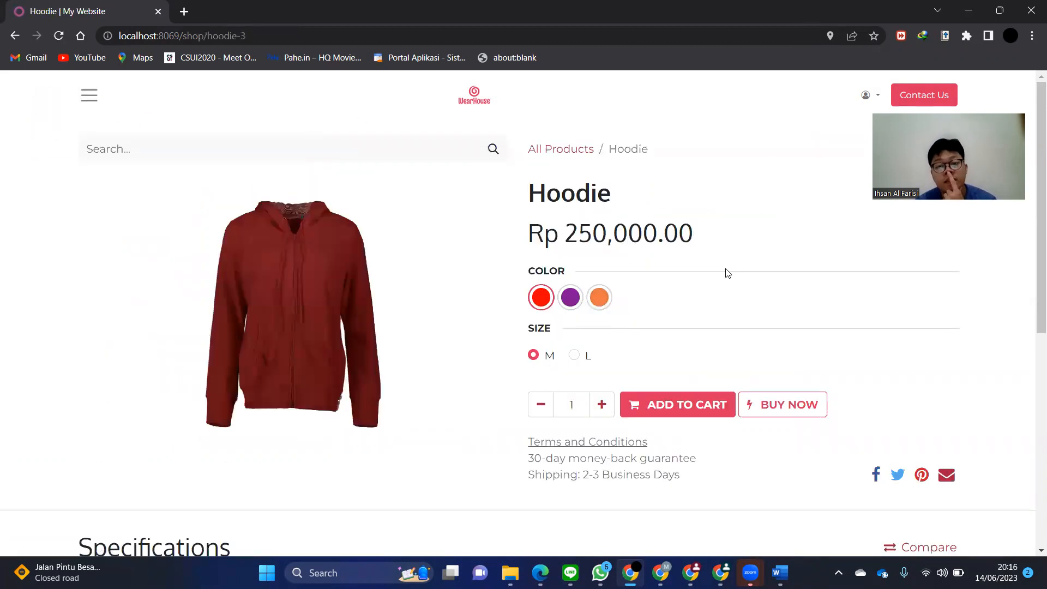
pyautogui.click(574, 309)
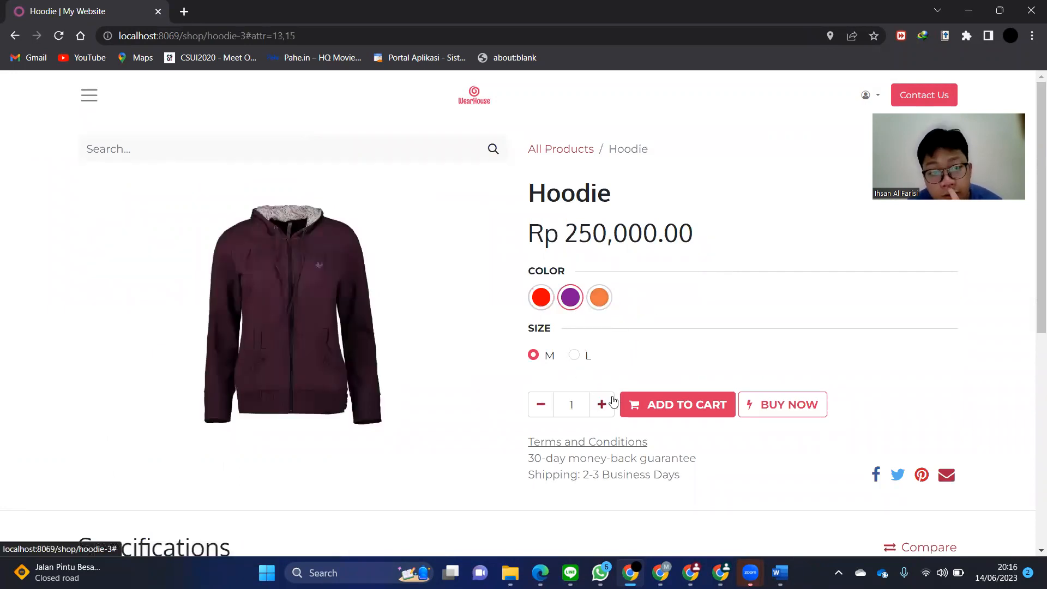
pyautogui.click(654, 418)
pyautogui.click(656, 418)
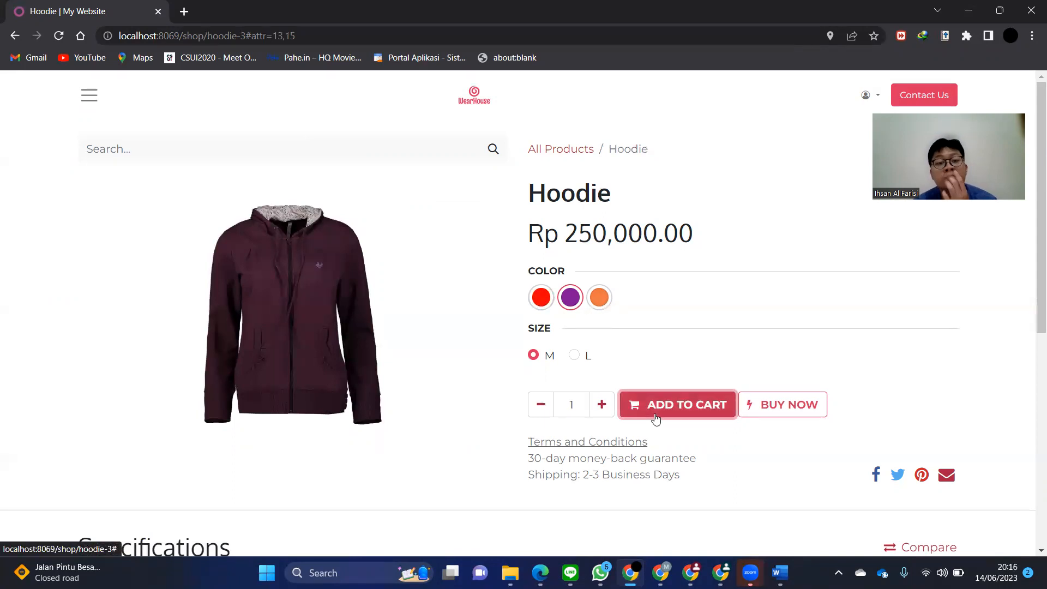
# - Add Hoodie (Red, L) to the cart and open the cart review page
pyautogui.click(597, 295)
pyautogui.click(545, 302)
pyautogui.click(574, 357)
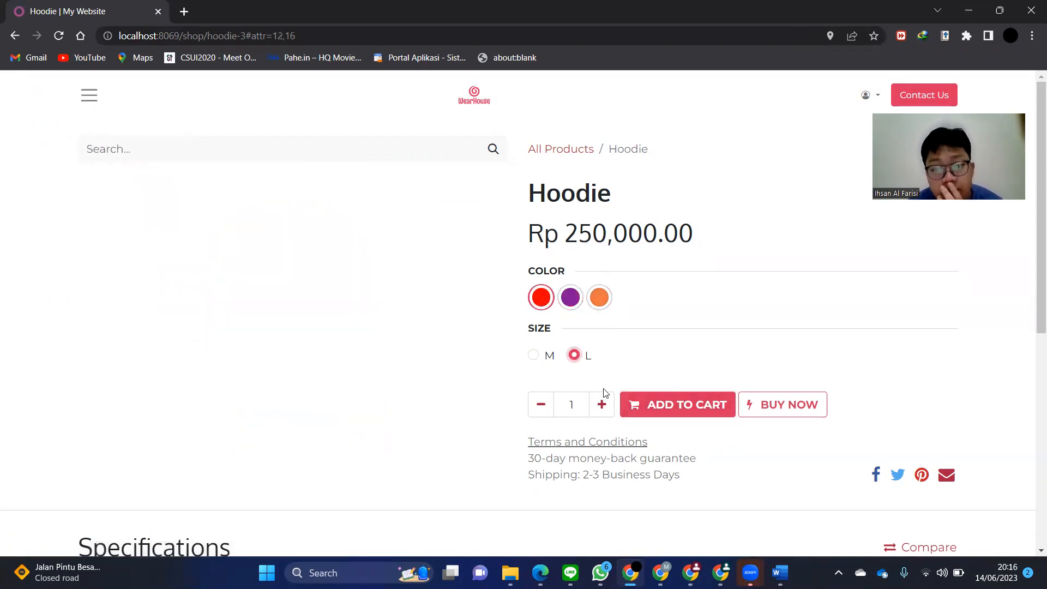
pyautogui.click(643, 412)
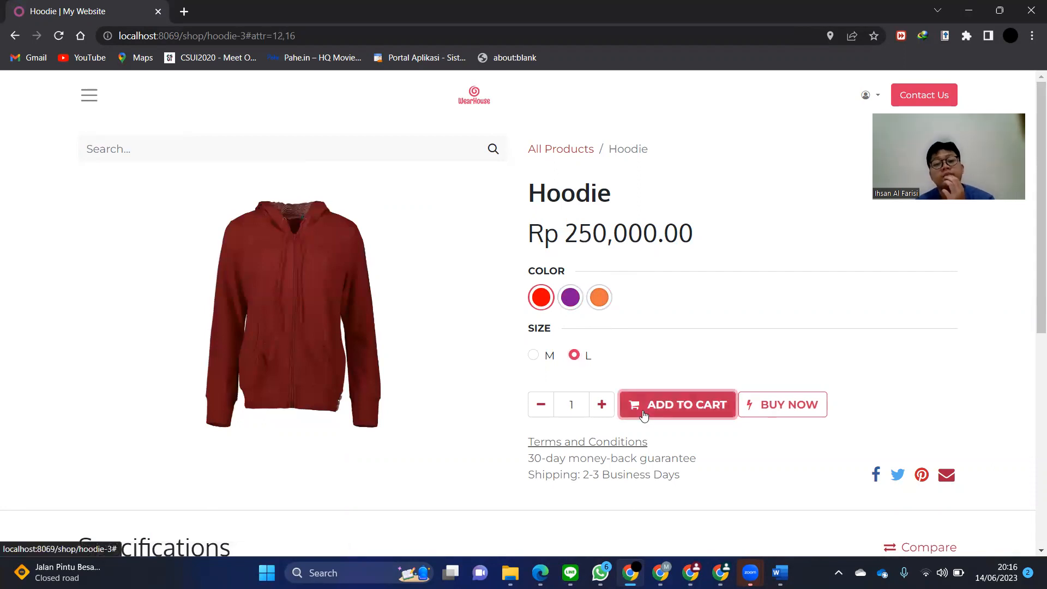
pyautogui.click(91, 100)
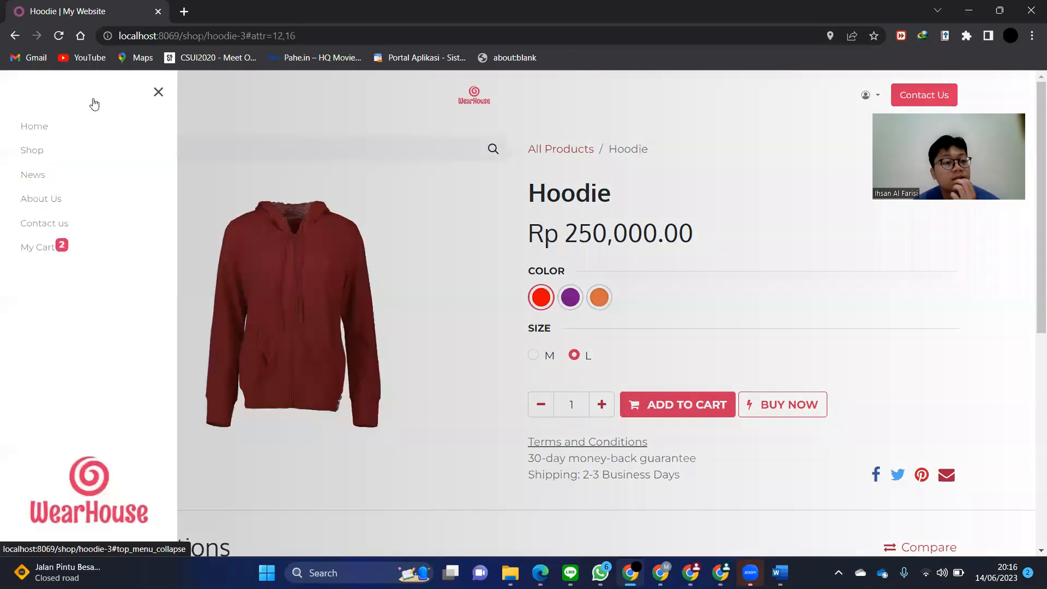
pyautogui.moveTo(60, 253)
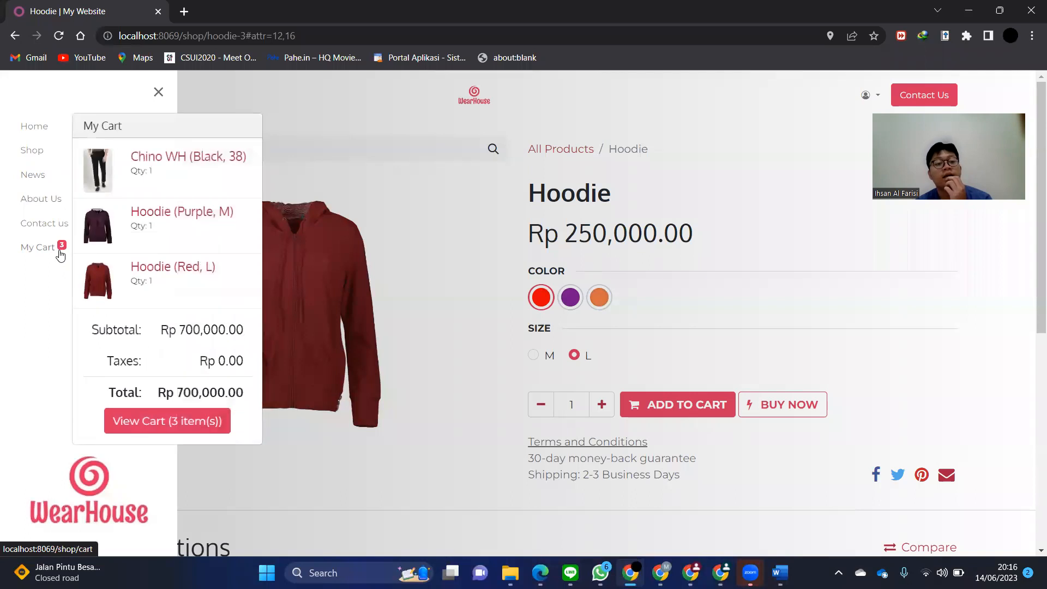
pyautogui.click(60, 252)
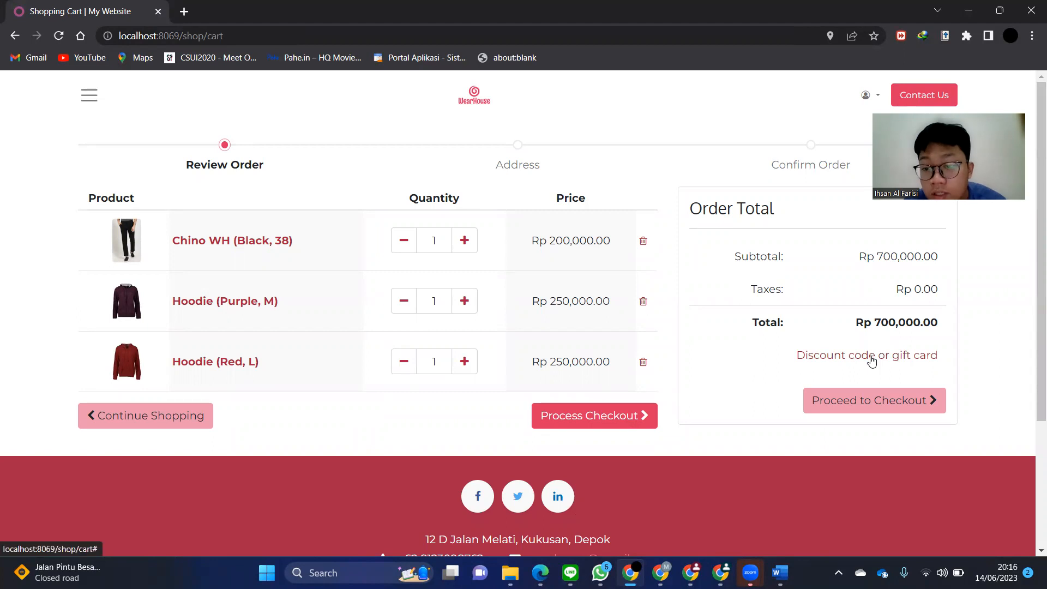
# - Reveal the cart's discount code field and open the backend Kupon Hoodie 5% program
pyautogui.click(872, 360)
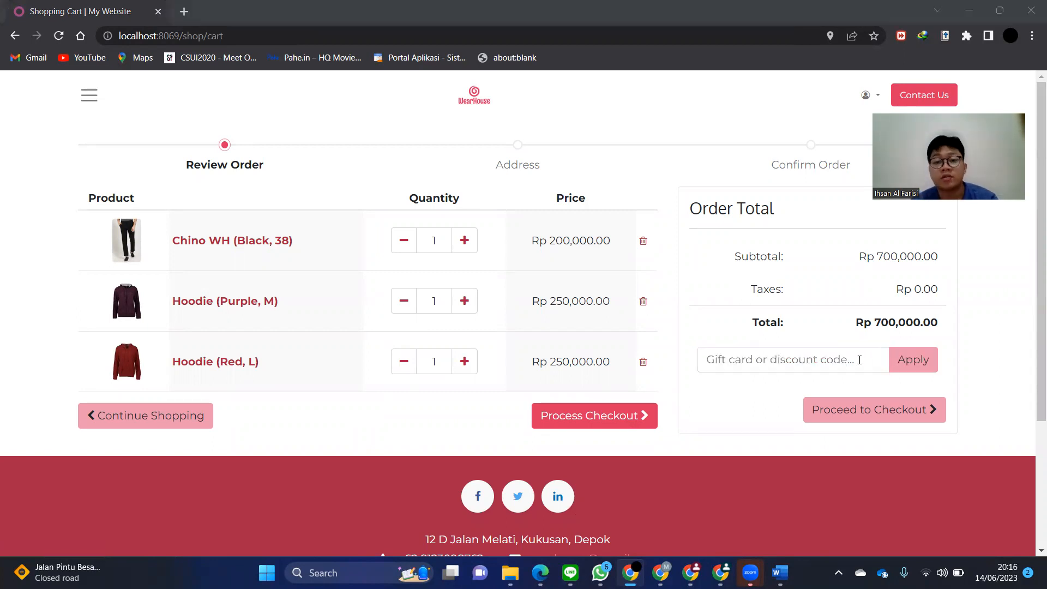
pyautogui.hotkey('alt', 'Tab')
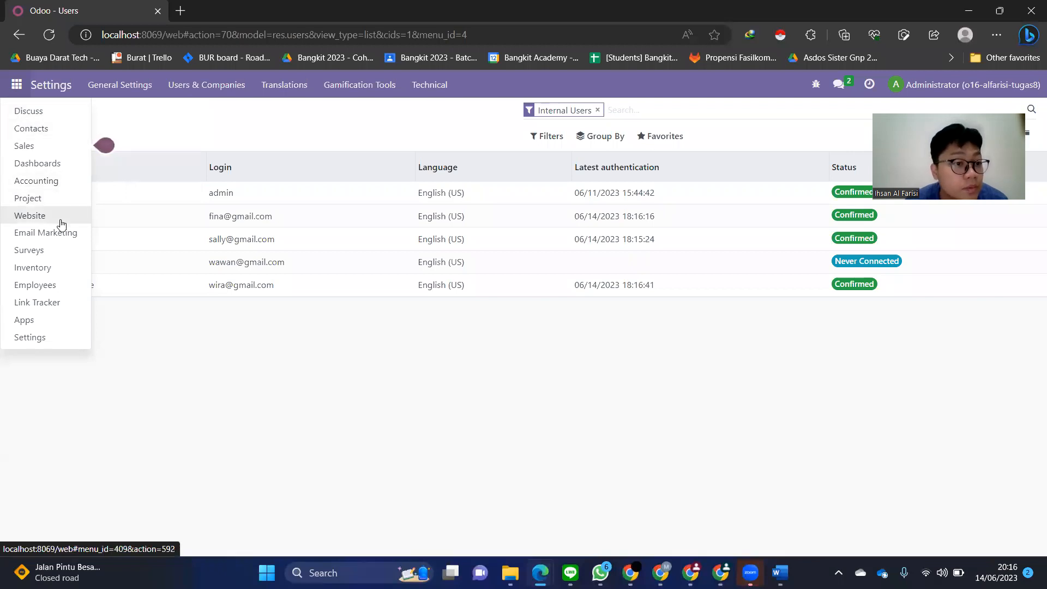
pyautogui.click(49, 216)
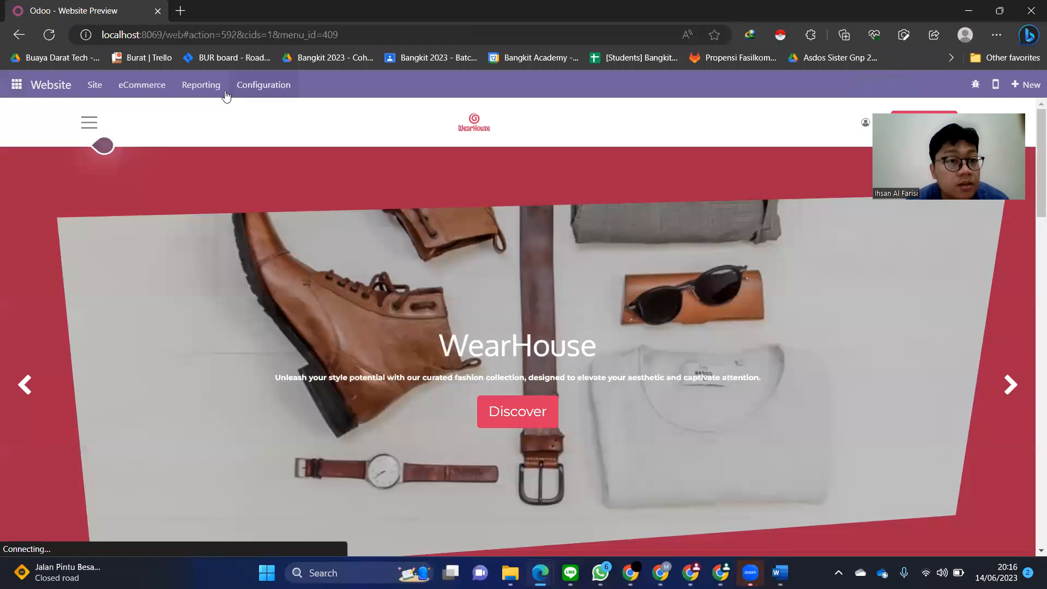
pyautogui.click(158, 86)
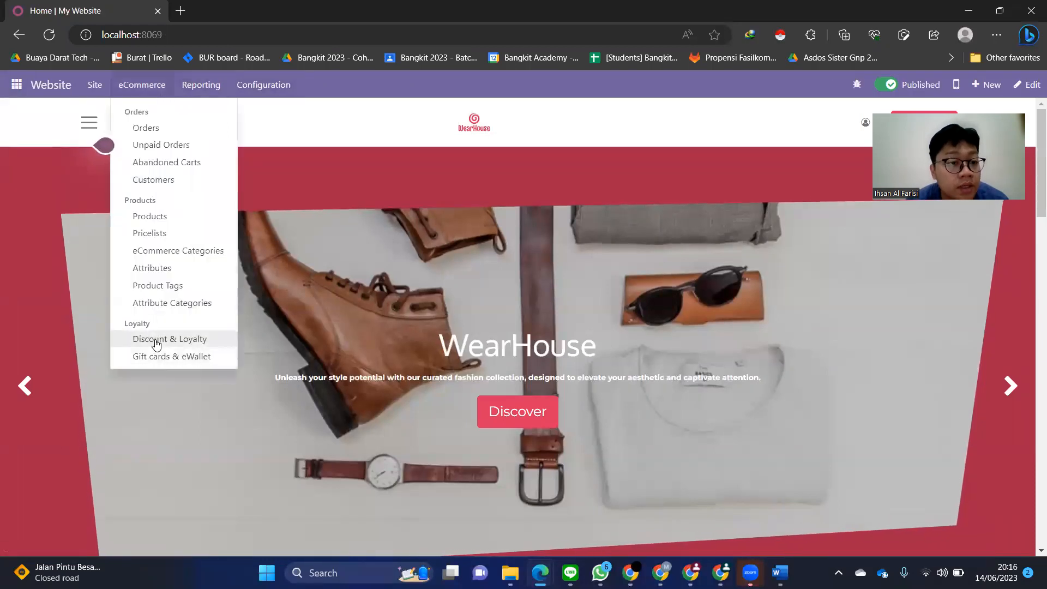
pyautogui.click(155, 343)
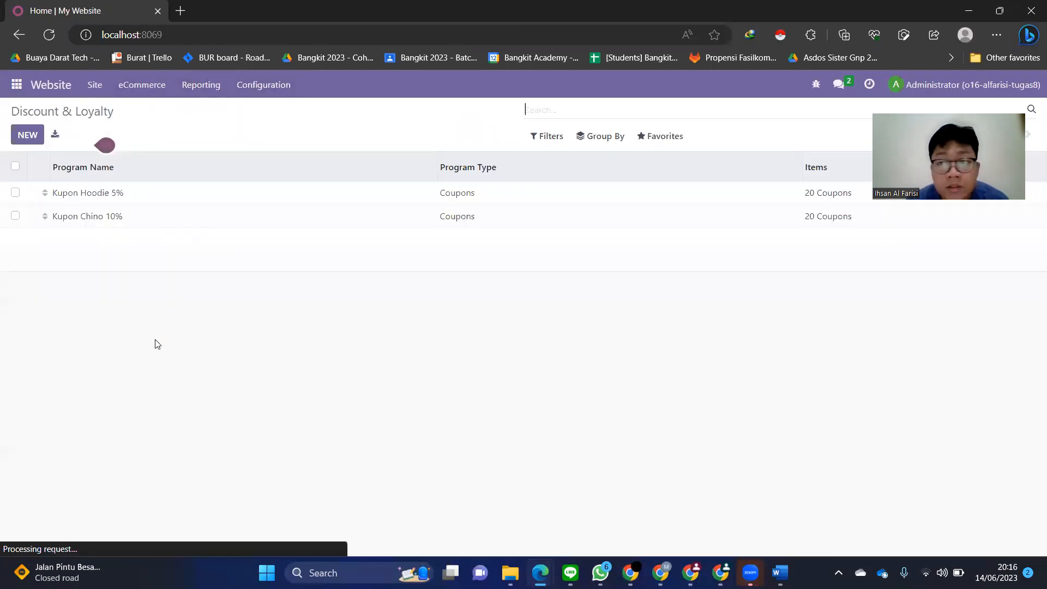
pyautogui.click(124, 203)
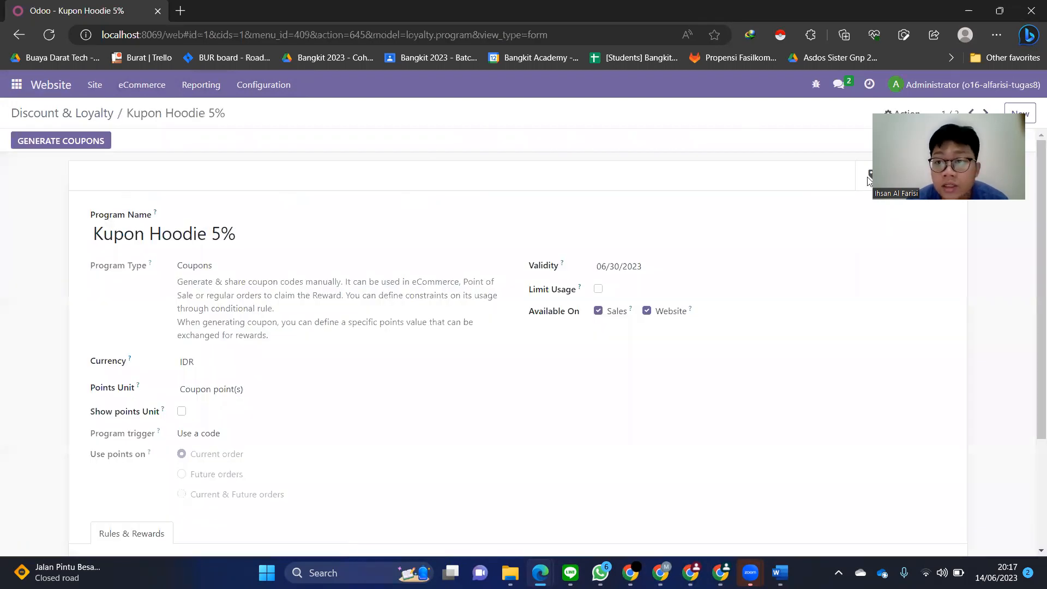
# - Copy an unused Kupon Hoodie 5% coupon code and paste it into the cart's discount field
pyautogui.moveTo(109, 195); pyautogui.dragTo(23, 194)
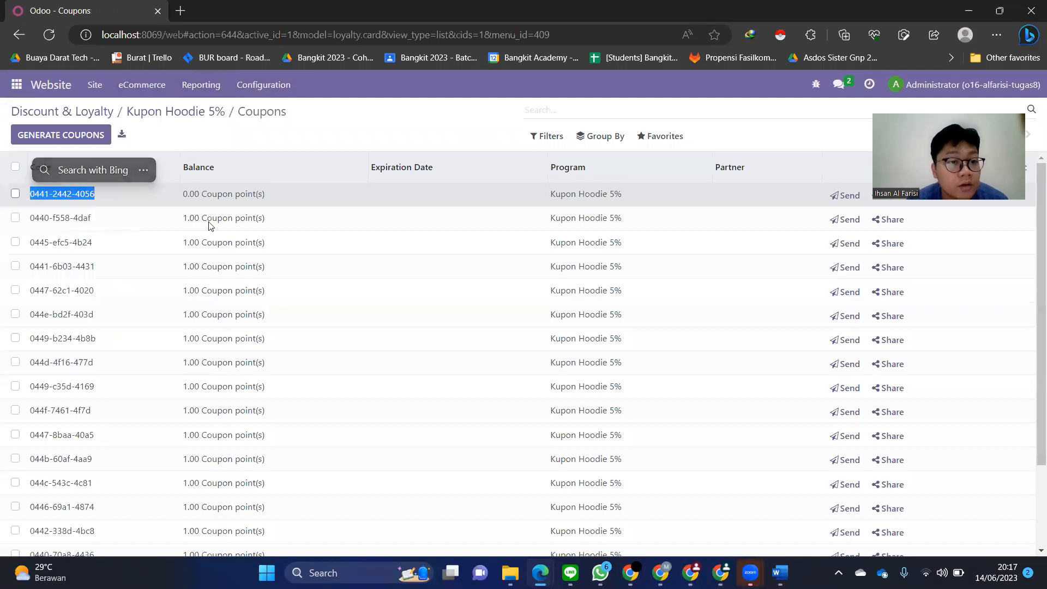
pyautogui.moveTo(98, 221); pyautogui.dragTo(33, 222)
pyautogui.rightClick(32, 221)
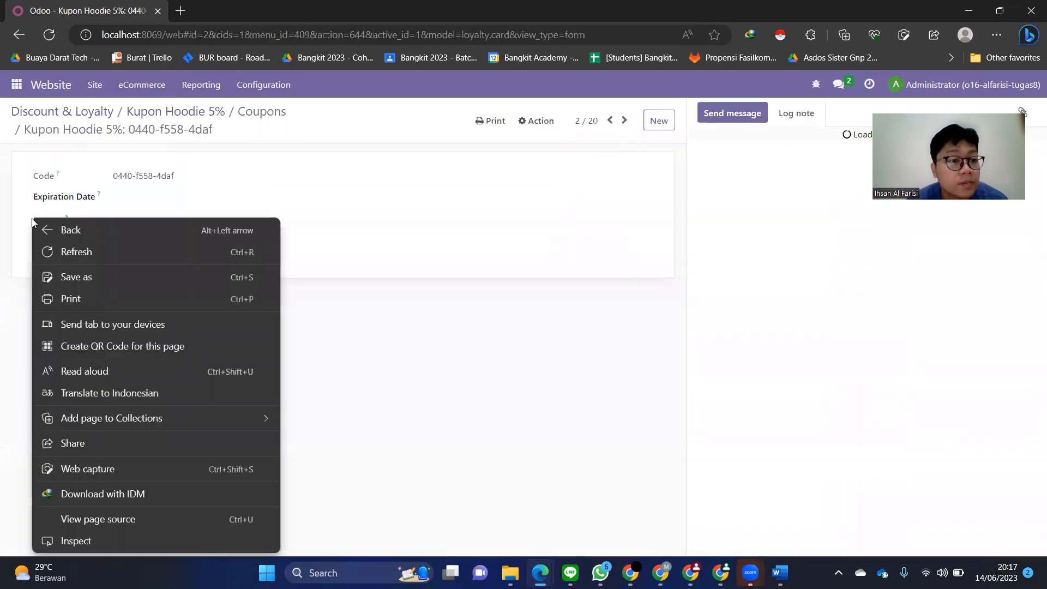
pyautogui.click(166, 175)
pyautogui.tripleClick(168, 176)
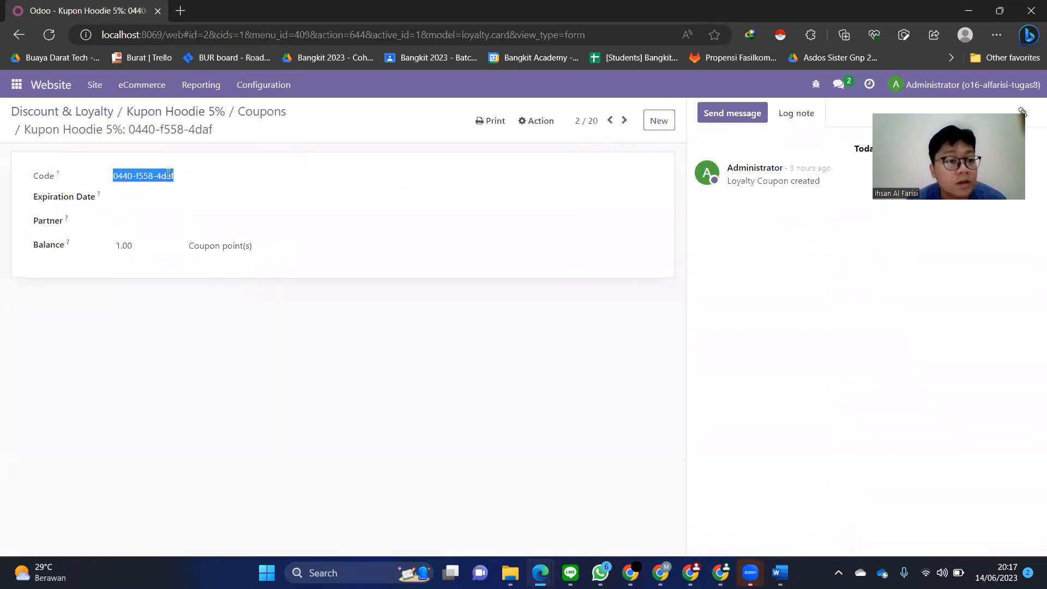
pyautogui.rightClick(169, 176)
pyautogui.click(189, 187)
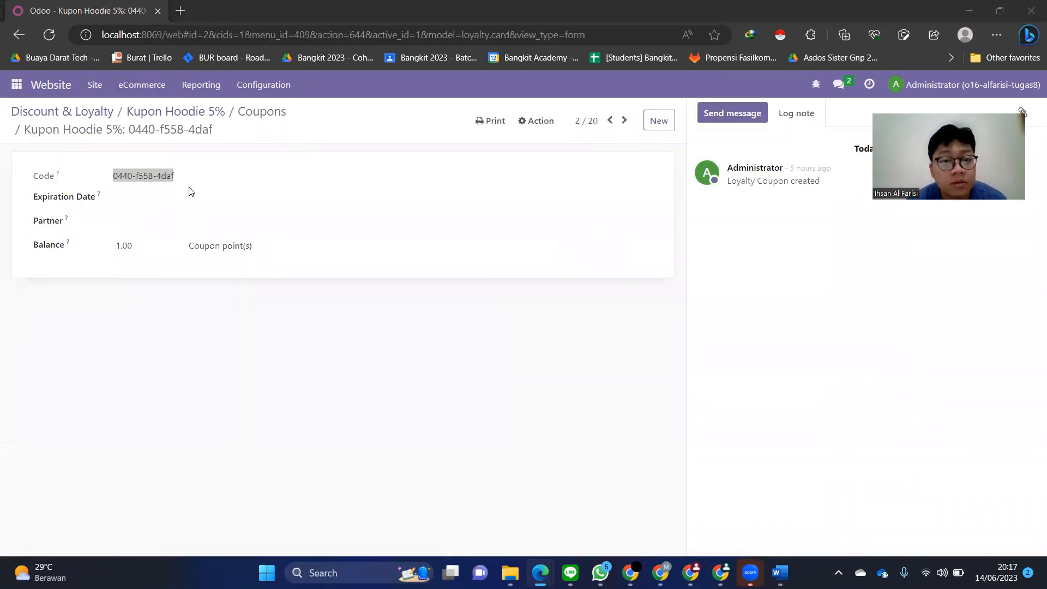
pyautogui.hotkey('alt', 'Tab')
pyautogui.click(758, 361)
pyautogui.hotkey('ctrl', 'v')
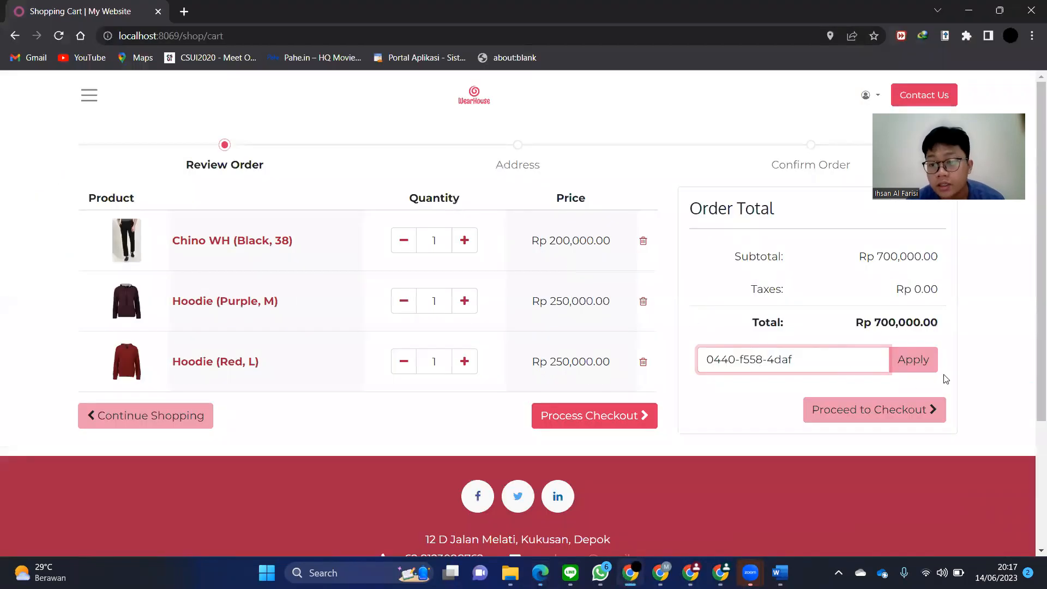
# - Apply the coupon for Rp -25,000.00, bringing the cart to Rp 675,000.00, and return to the coupon record
pyautogui.click(914, 359)
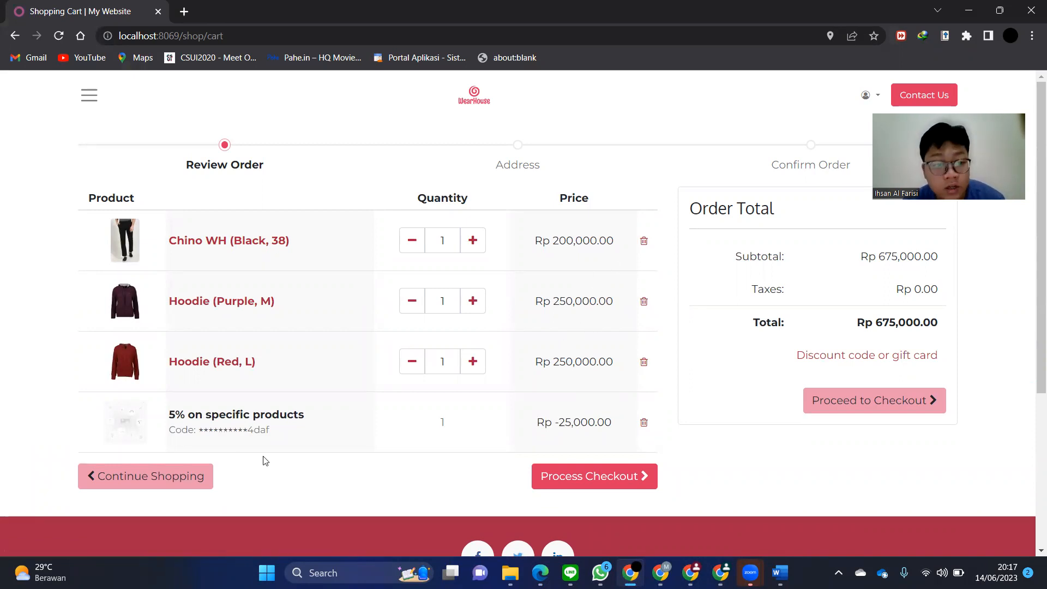
pyautogui.hotkey('alt', 'Tab')
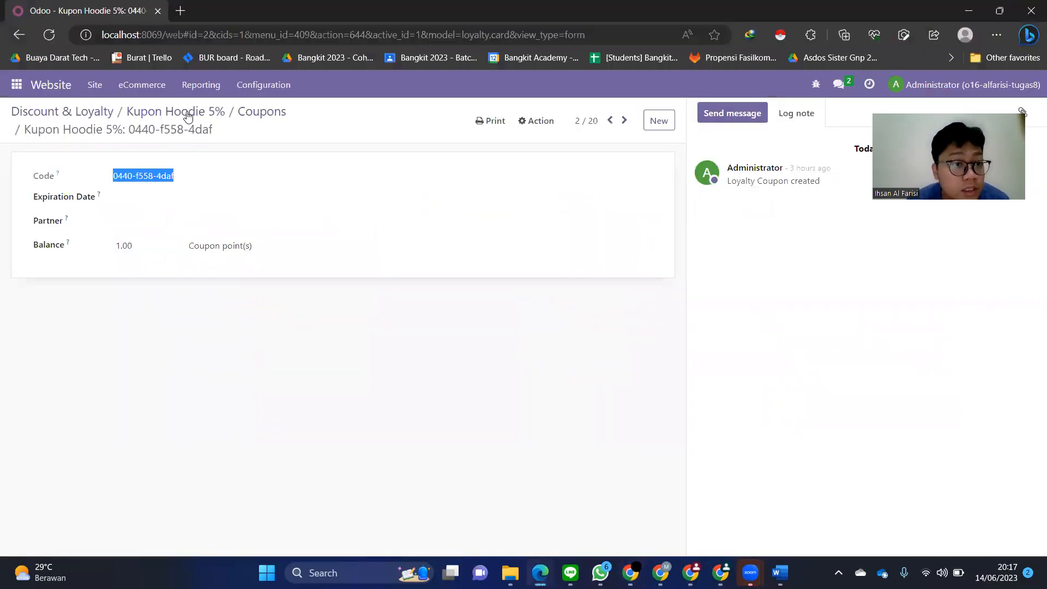
# - Change the Kupon Hoodie 5% reward's order description to '5% on Hoodie'
pyautogui.click(187, 117)
pyautogui.scroll(-2, 736, 510)
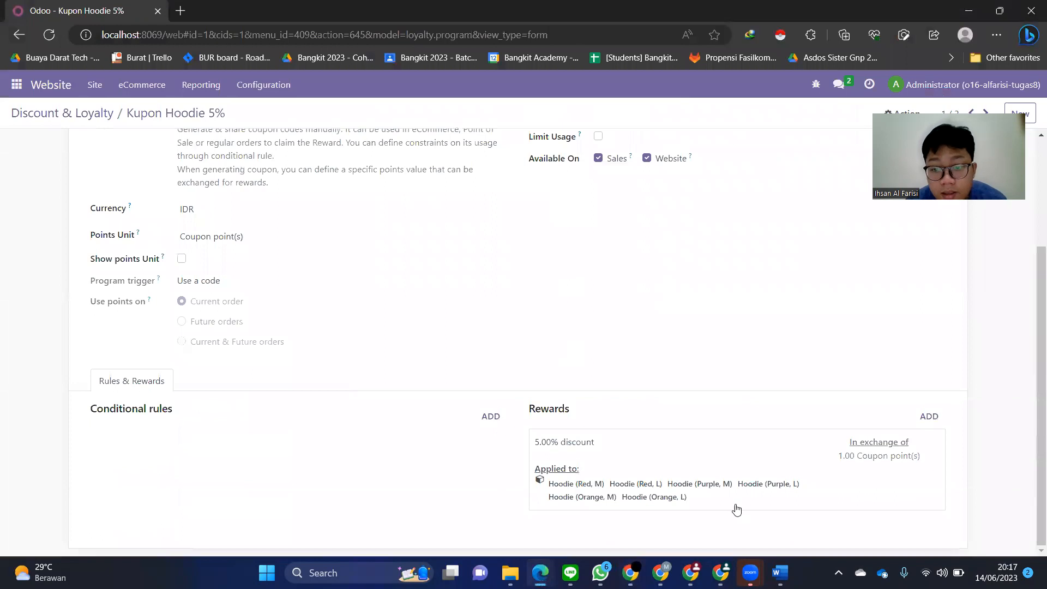
pyautogui.click(693, 474)
pyautogui.moveTo(447, 448); pyautogui.dragTo(350, 451)
pyautogui.write('ho')
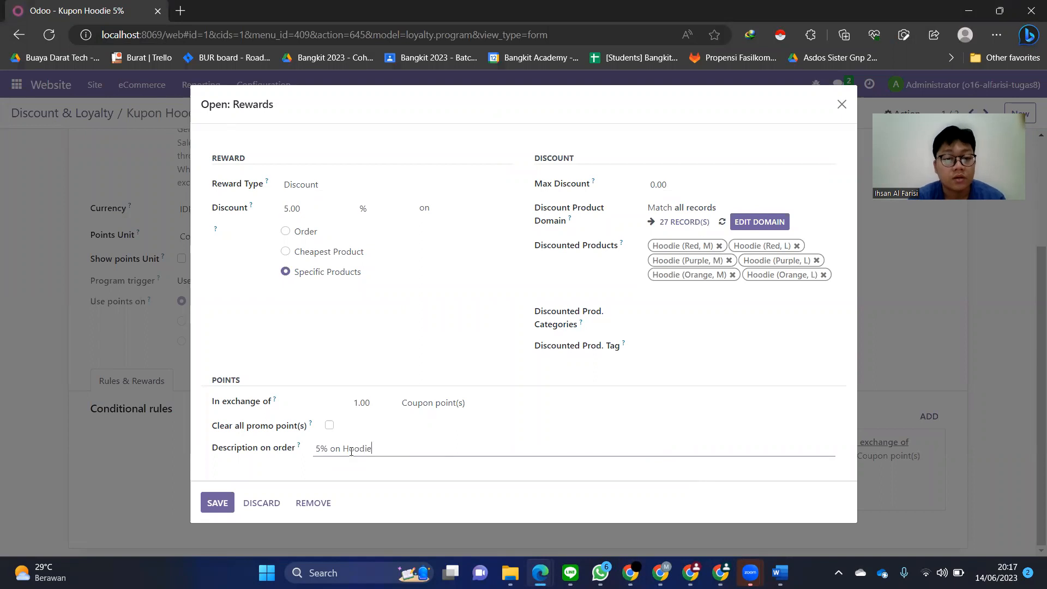
pyautogui.click(225, 499)
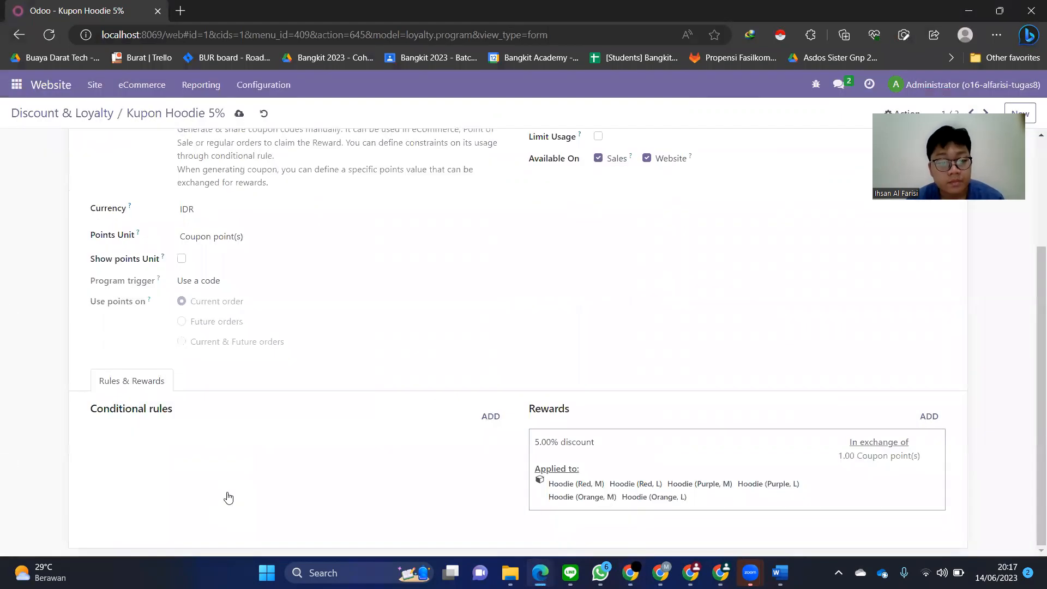
# - Save the program and reload the cart, which now shows '5% on Hoodie' at Rp -25,000.00
pyautogui.scroll(3, 309, 464)
pyautogui.click(238, 112)
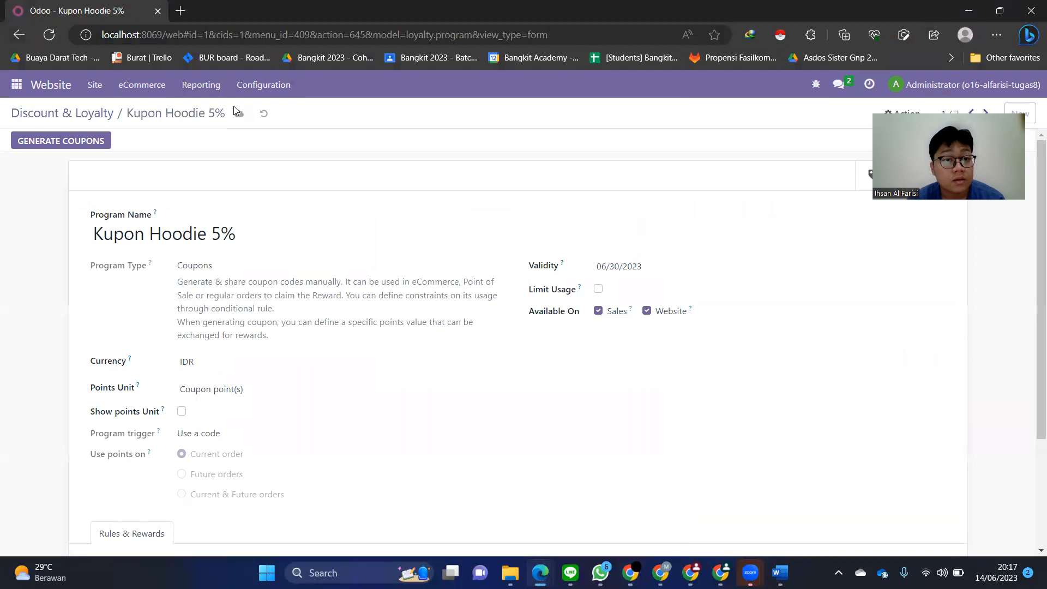
pyautogui.hotkey('alt', 'Tab')
pyautogui.click(67, 39)
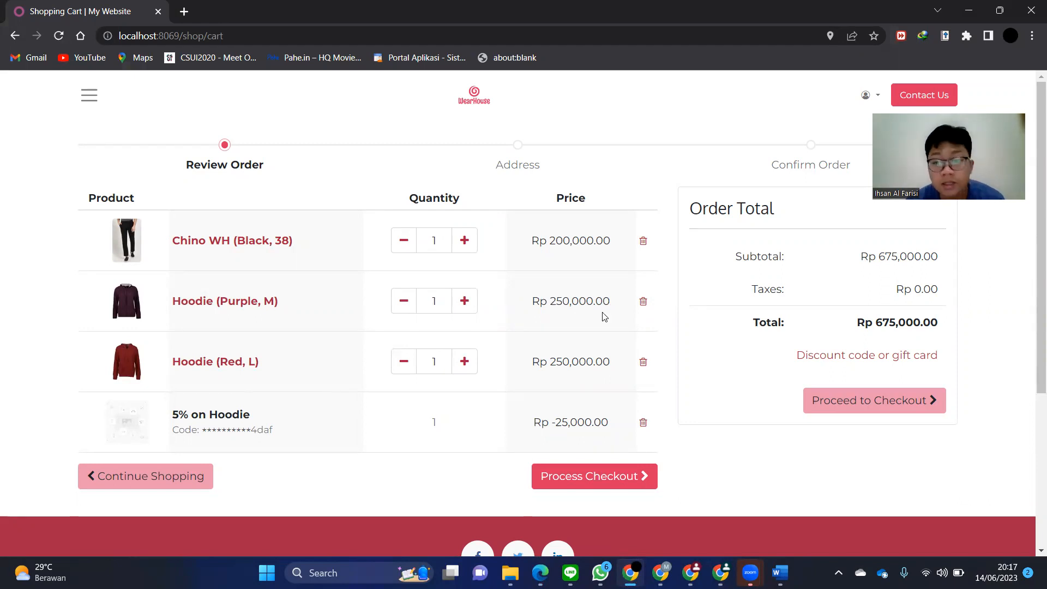
# - Copy the code of the second Kupon Chino 10% coupon
pyautogui.hotkey('alt', 'Tab')
pyautogui.click(61, 113)
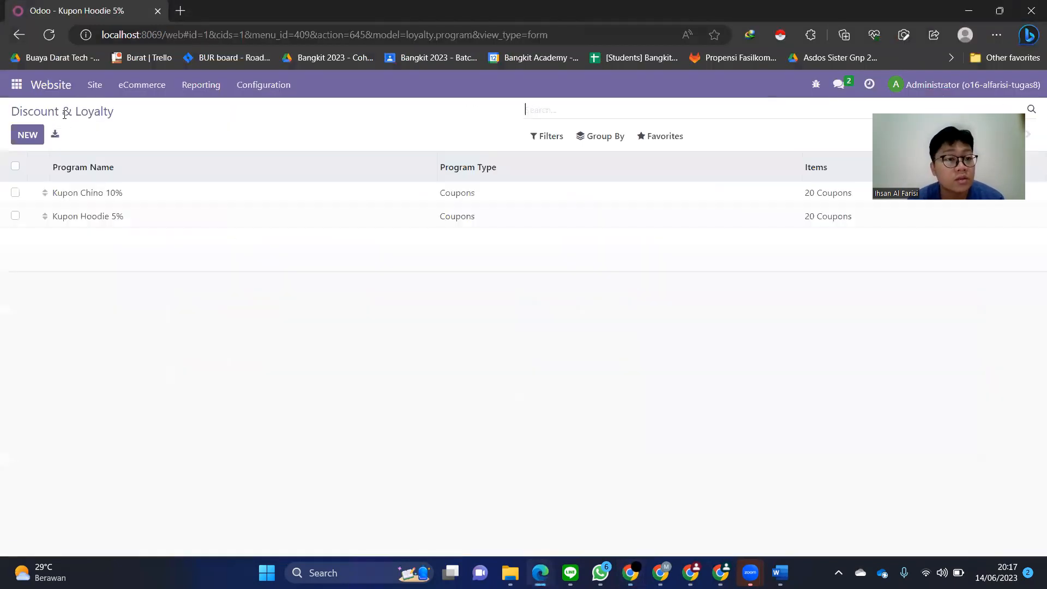
pyautogui.click(89, 195)
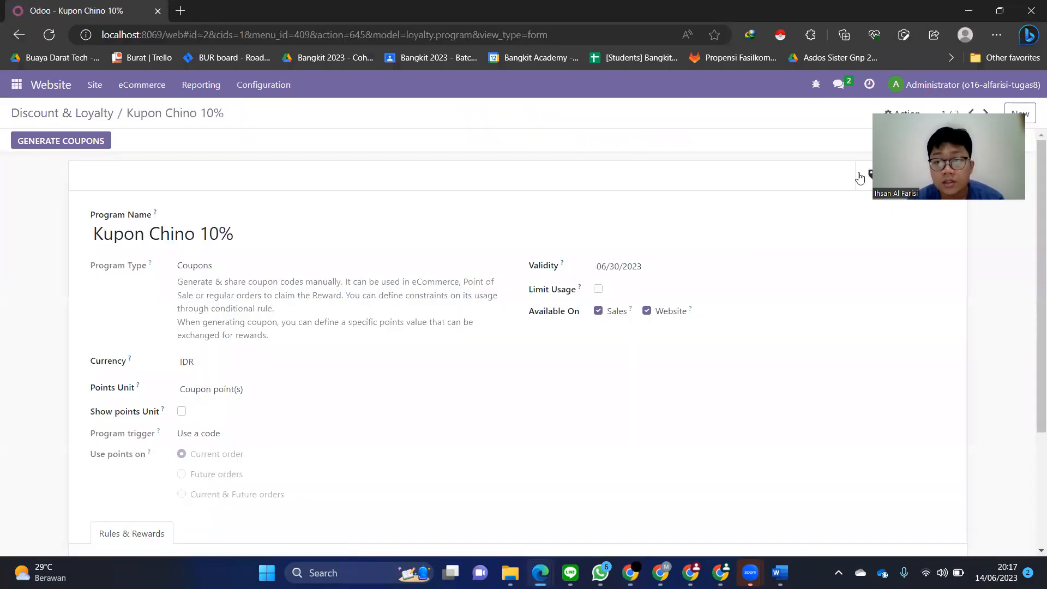
pyautogui.click(859, 175)
pyautogui.click(102, 221)
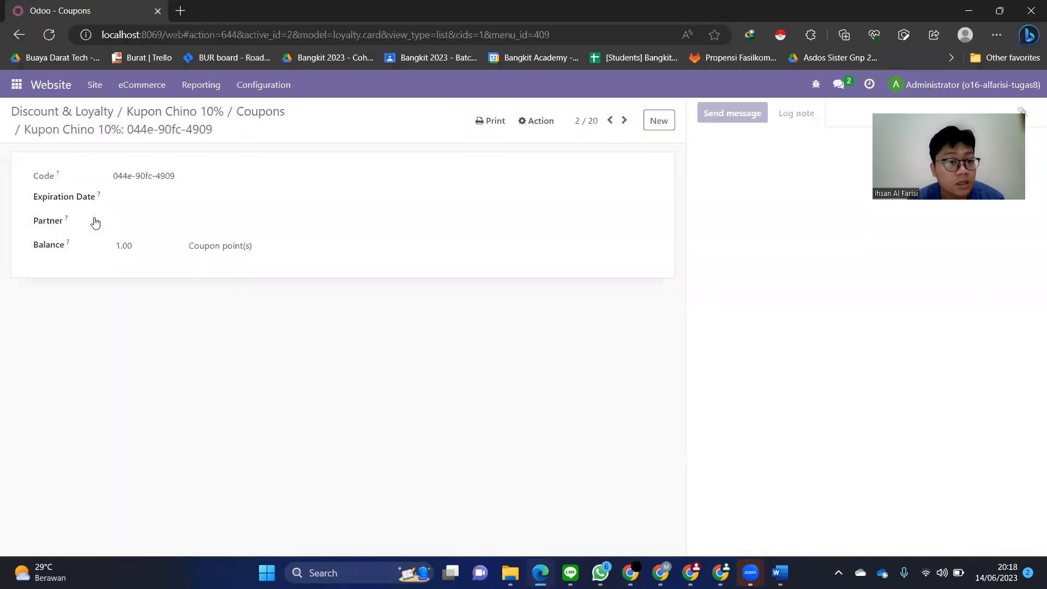
pyautogui.moveTo(187, 182); pyautogui.dragTo(111, 177)
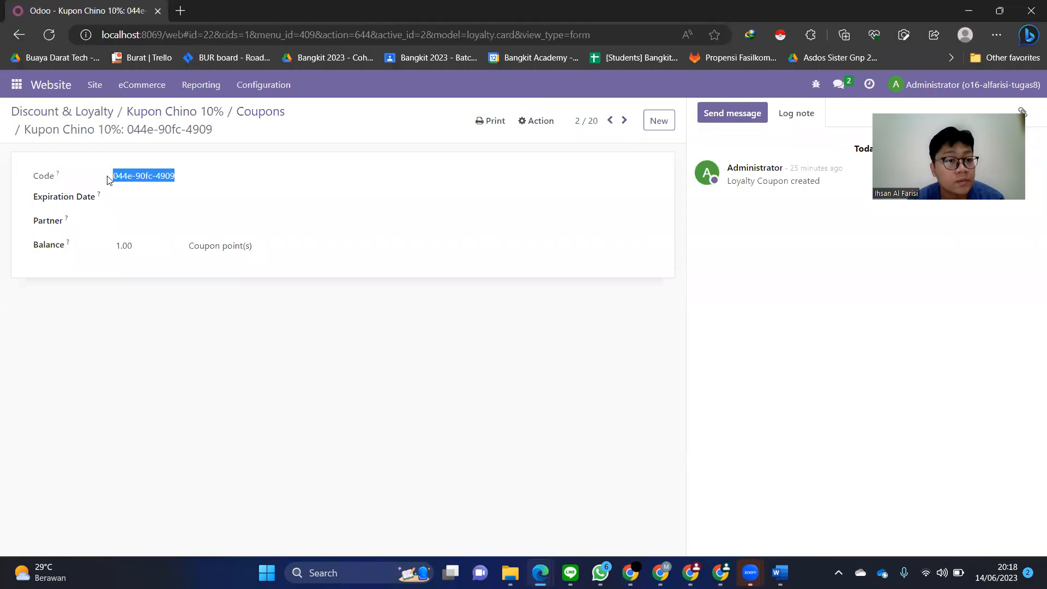
pyautogui.rightClick(120, 176)
pyautogui.click(146, 192)
# - Apply that coupon code in the cart, which rejects it as invalid or expired
pyautogui.hotkey('alt', 'Tab')
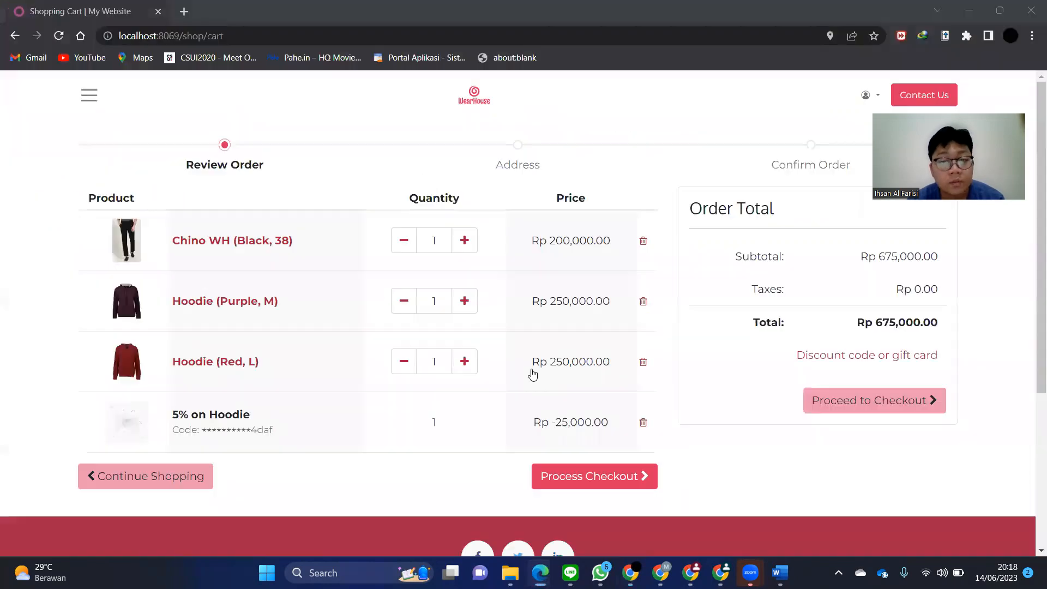
pyautogui.click(853, 355)
pyautogui.click(872, 360)
pyautogui.hotkey('ctrl', 'v')
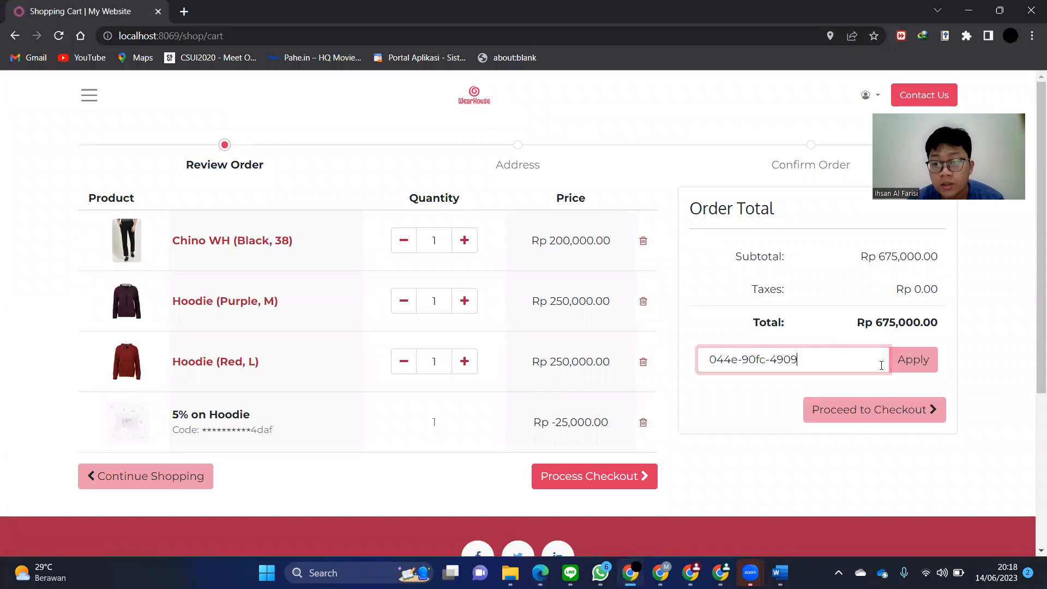
pyautogui.click(906, 368)
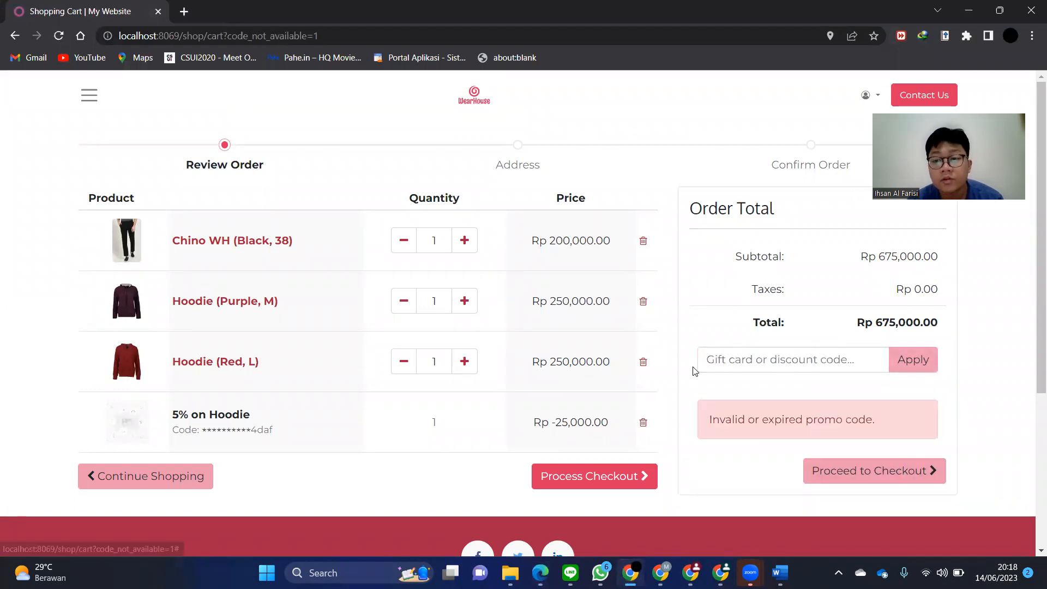
# - Select the code of the third Kupon Chino 10% coupon
pyautogui.hotkey('alt', 'Tab')
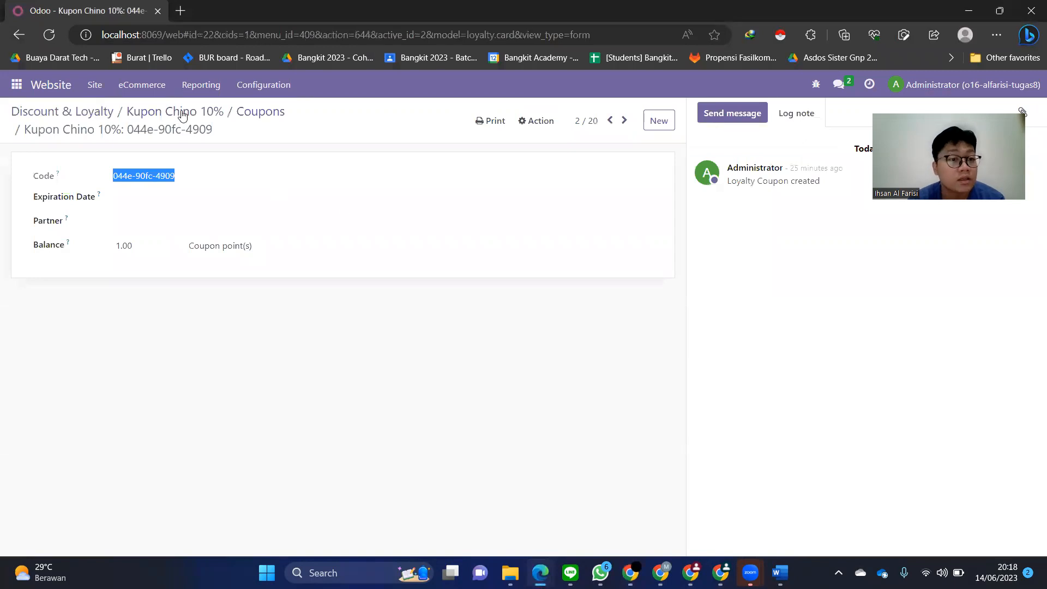
pyautogui.click(247, 116)
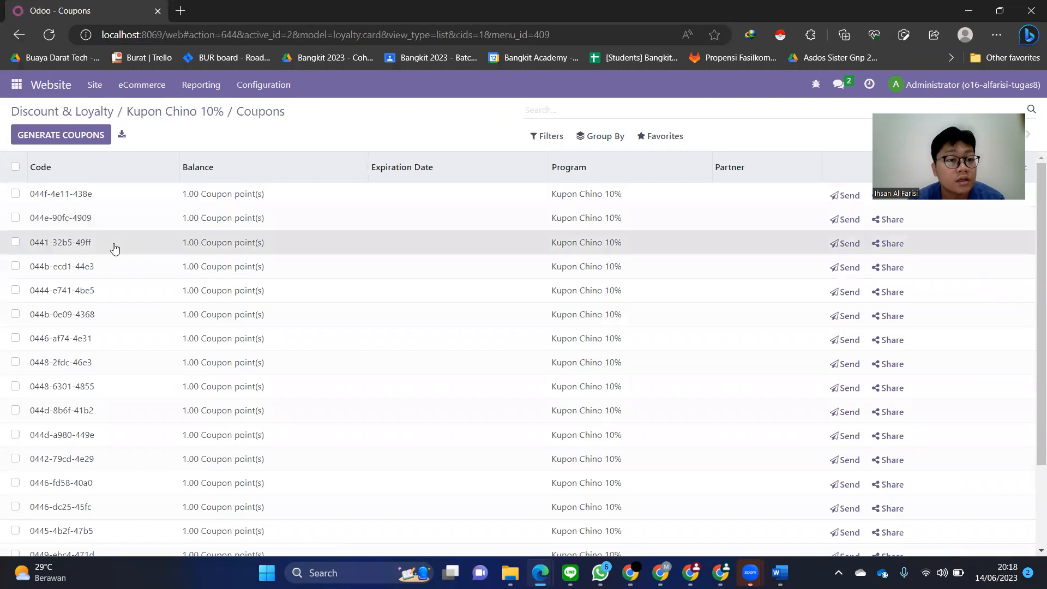
pyautogui.click(115, 249)
pyautogui.moveTo(195, 173); pyautogui.dragTo(112, 170)
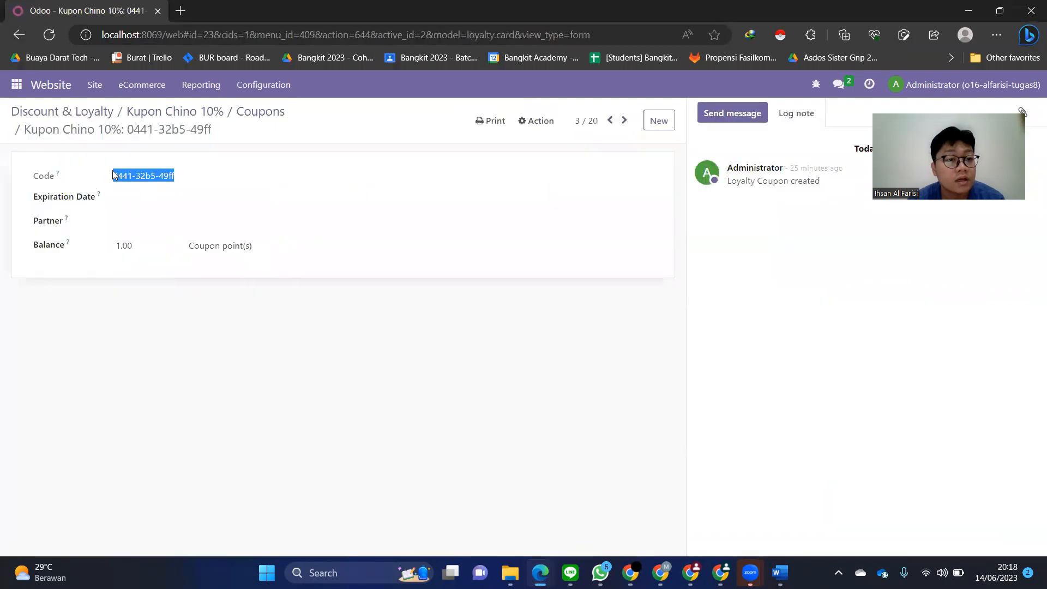
pyautogui.rightClick(119, 173)
# - Apply the third Chino coupon code, adding 10% on Chino at Rp -20,000.00 for a total of Rp 655,000.00
pyautogui.click(139, 185)
pyautogui.hotkey('alt', 'Tab')
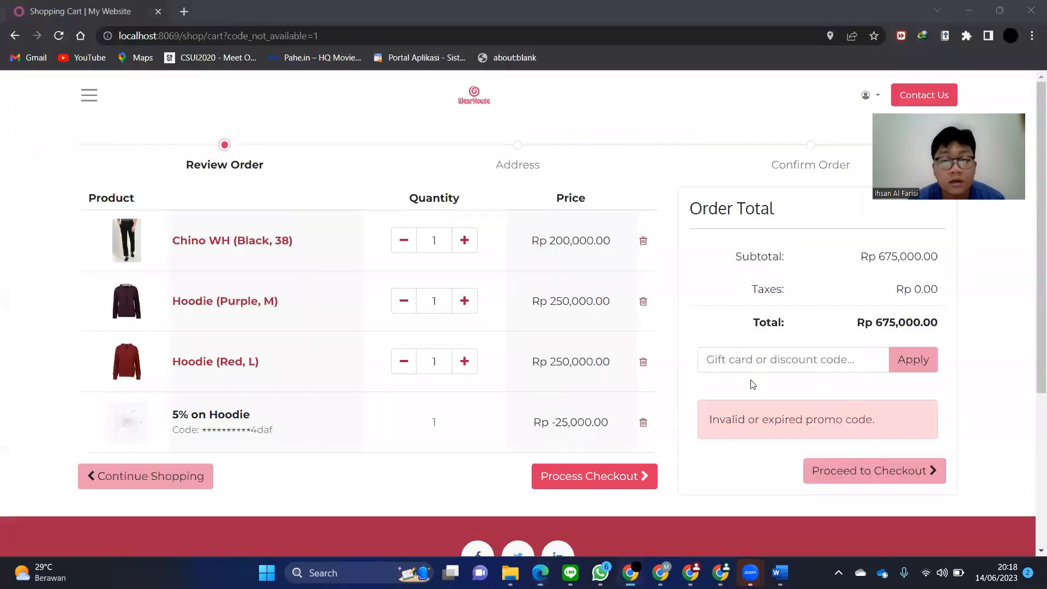
pyautogui.click(751, 363)
pyautogui.hotkey('ctrl', 'v')
pyautogui.click(914, 375)
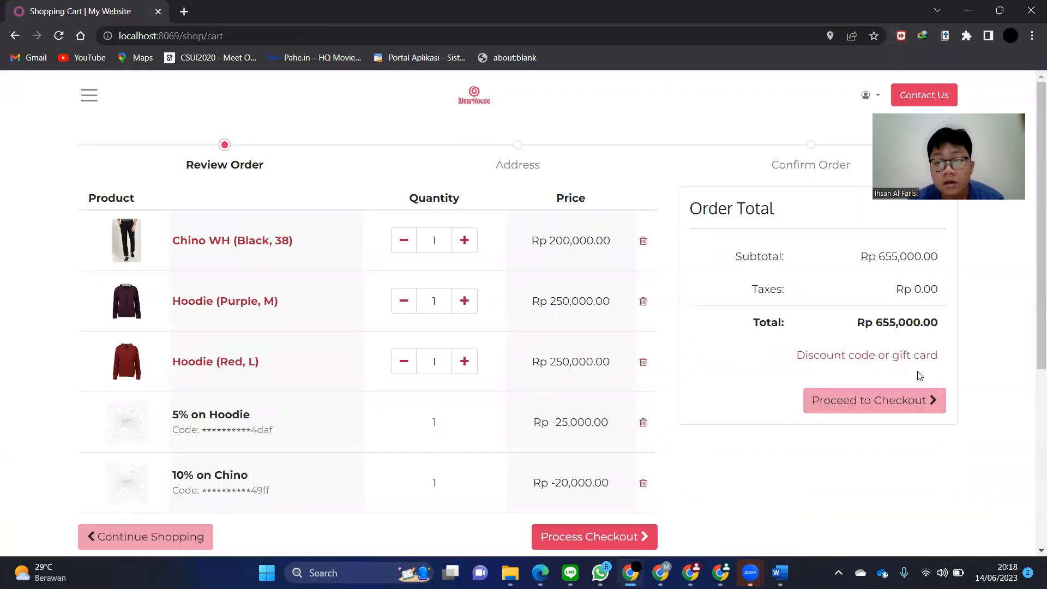
pyautogui.scroll(-2, 418, 404)
pyautogui.scroll(1, 418, 404)
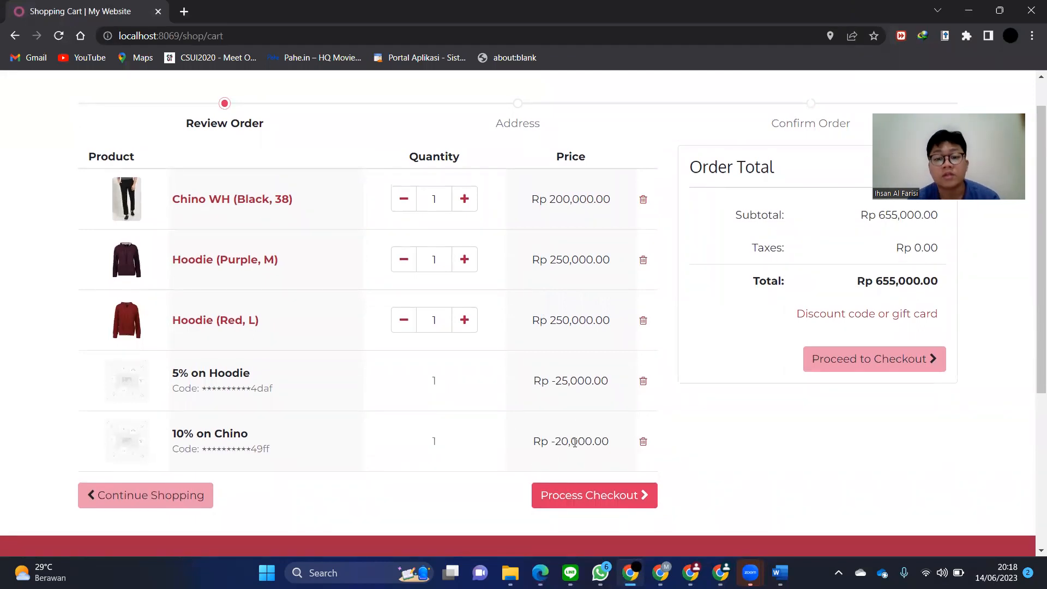
pyautogui.scroll(1, 445, 370)
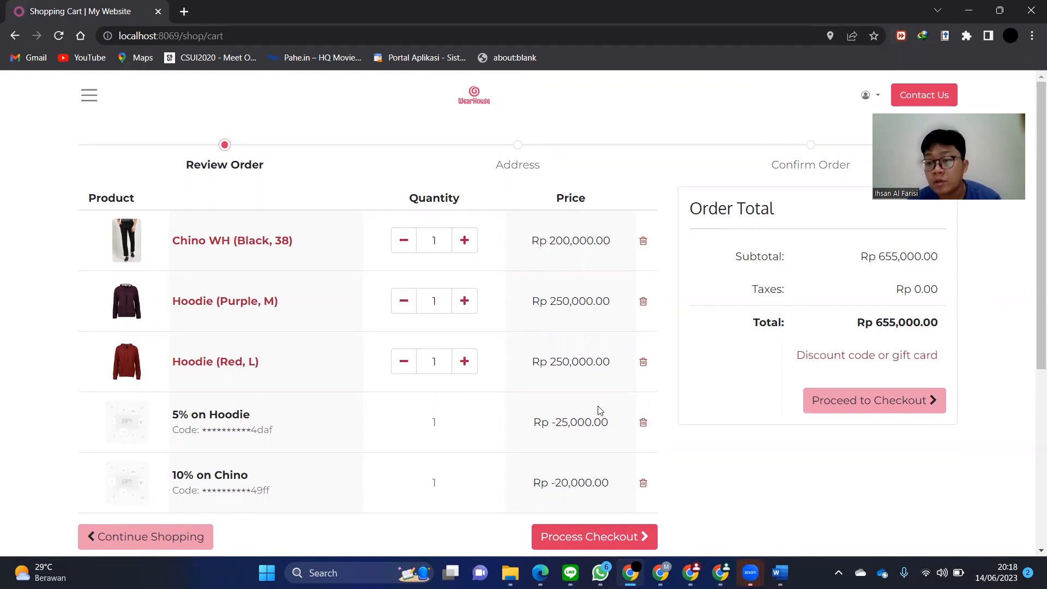
pyautogui.scroll(-1, 559, 422)
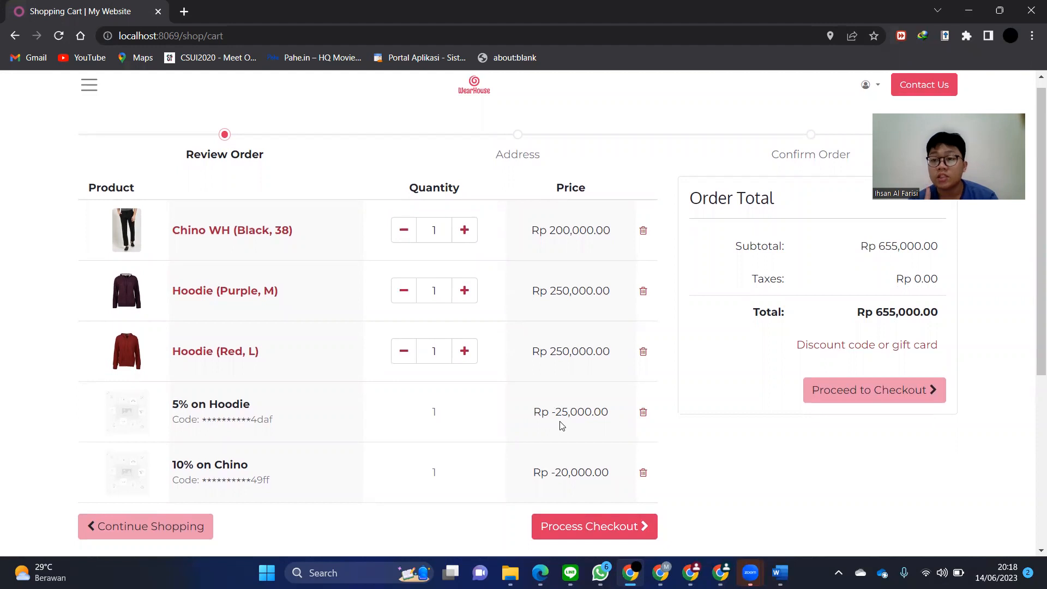
# - Proceed from the cart to checkout and open the Express ABC shipping method
pyautogui.click(643, 526)
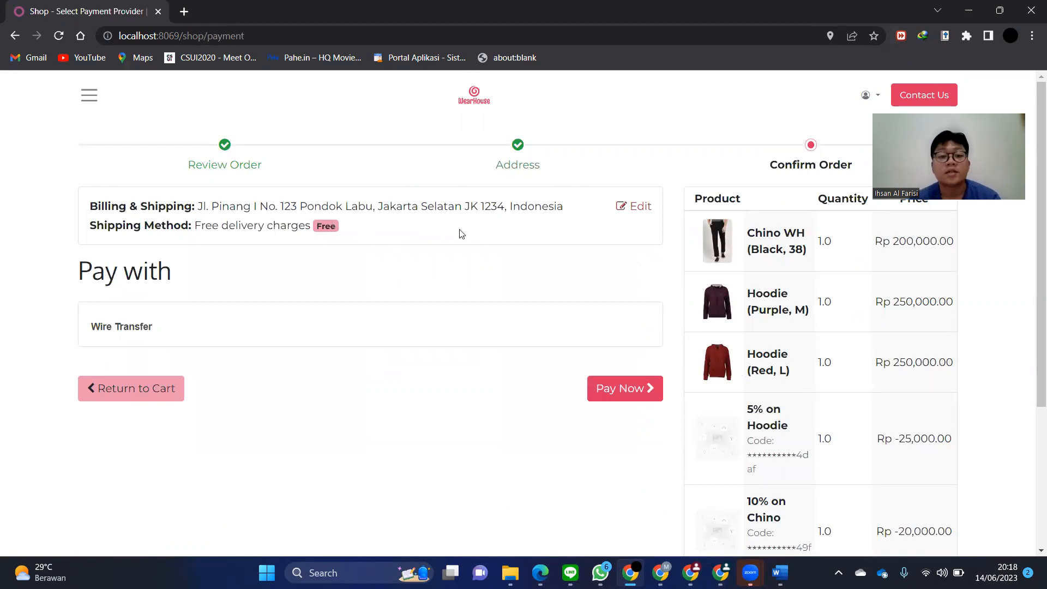
pyautogui.hotkey('alt', 'Tab')
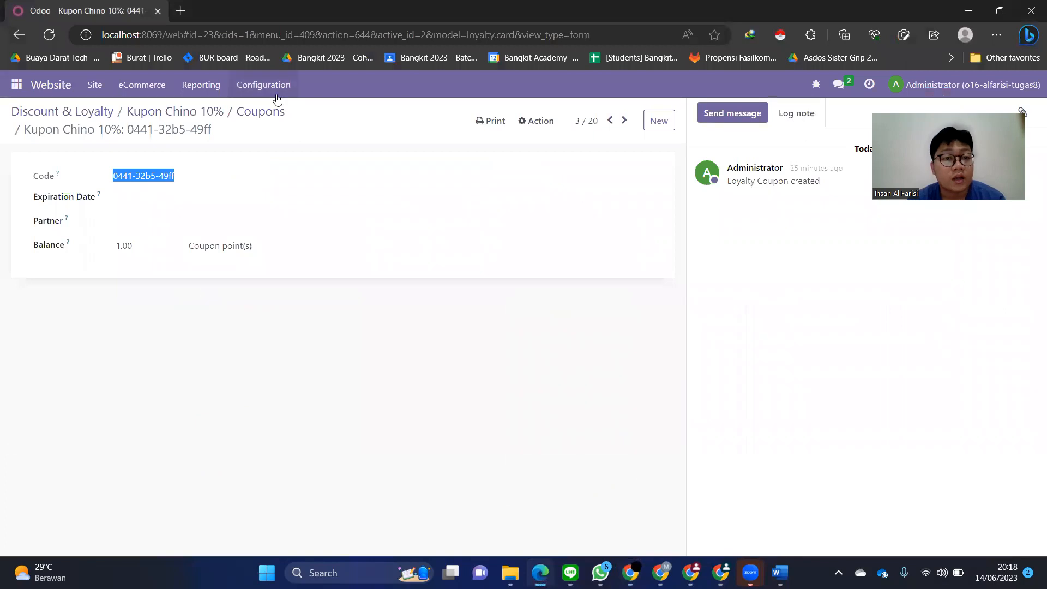
pyautogui.click(273, 92)
pyautogui.click(300, 288)
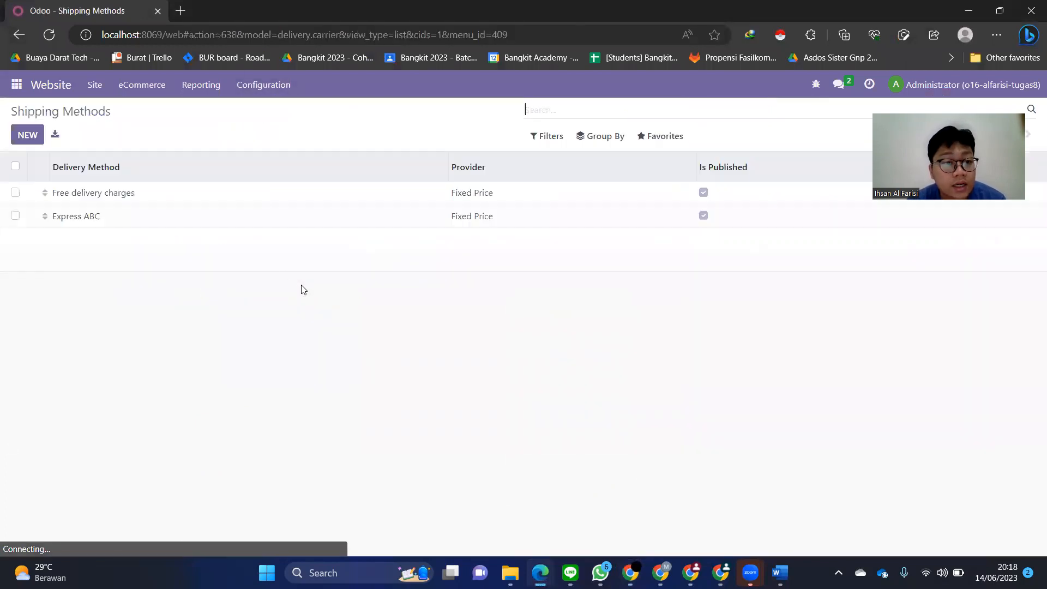
pyautogui.click(103, 215)
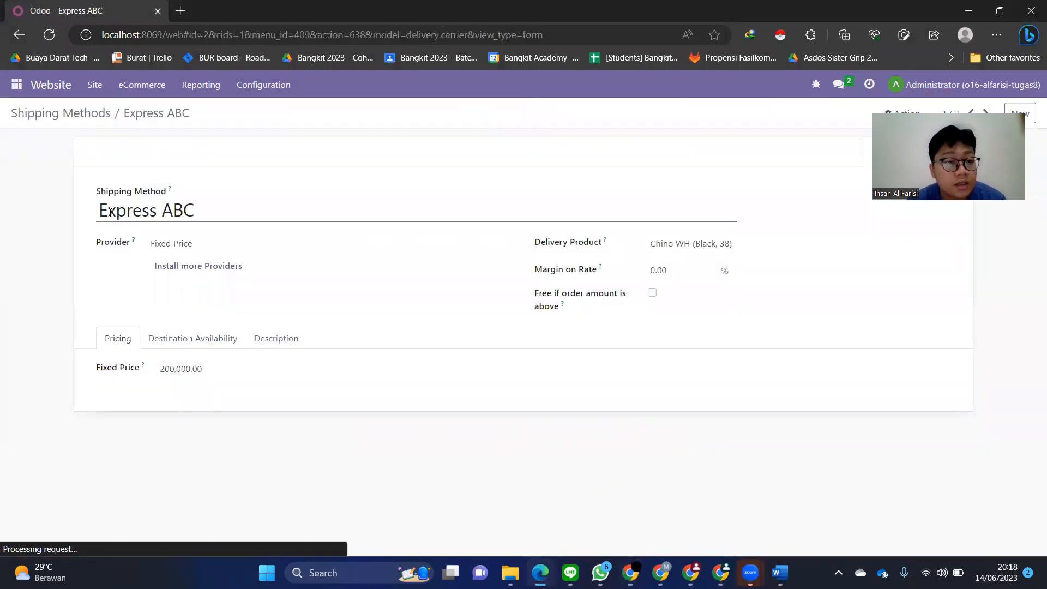
# - Lower Express ABC's fixed price to 20,000.00, check its destinations, and return to the checkout address step
pyautogui.click(176, 369)
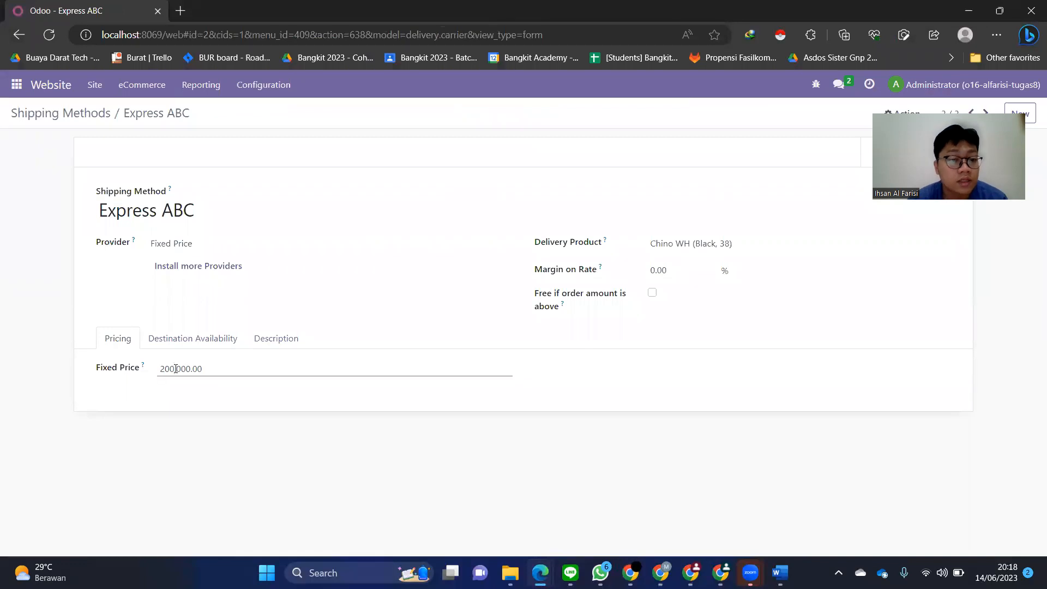
pyautogui.press('BackSpace')
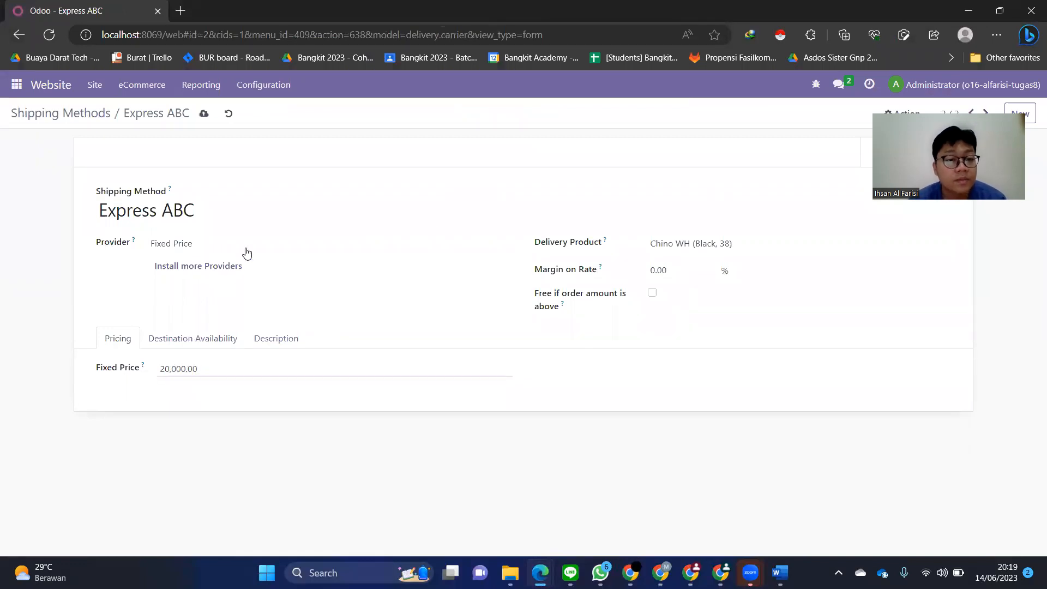
pyautogui.click(188, 342)
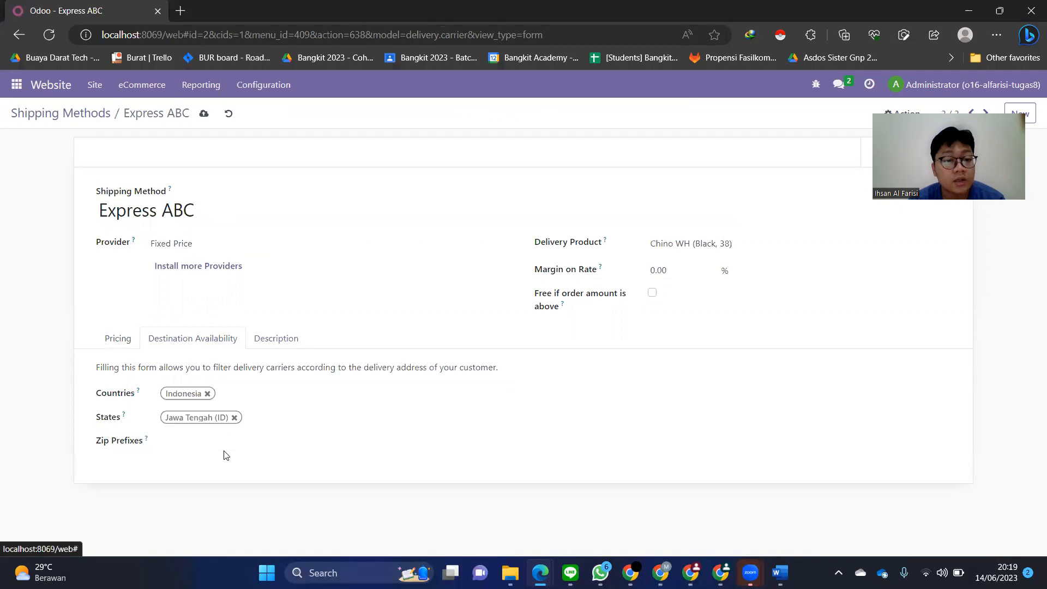
pyautogui.hotkey('alt', 'Tab')
pyautogui.click(628, 206)
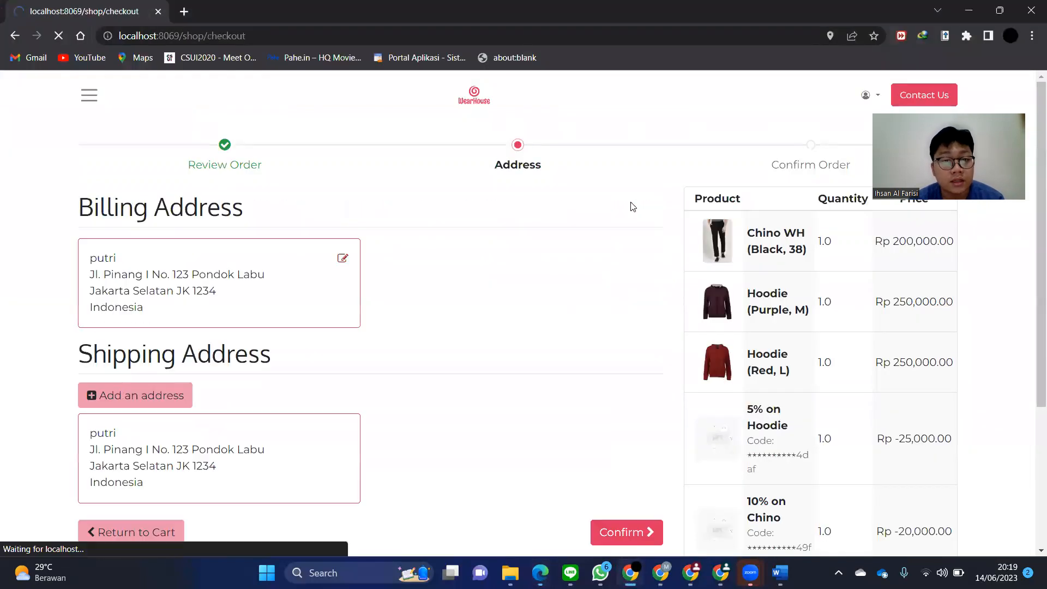
# - Set the billing address province to Jawa Tengah and continue checkout
pyautogui.scroll(-1, 439, 332)
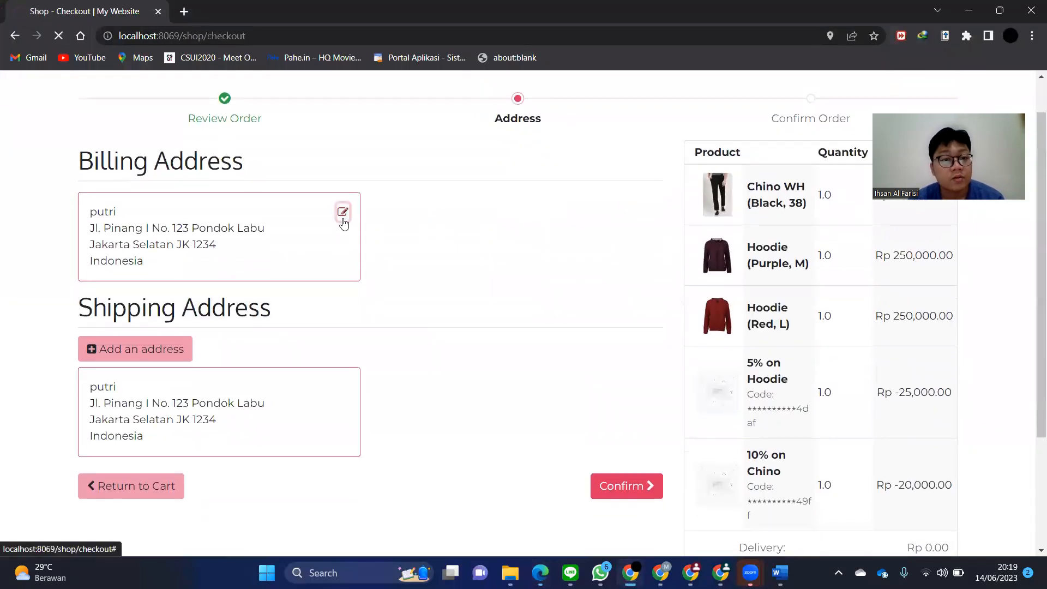
pyautogui.click(342, 212)
pyautogui.scroll(-4, 430, 382)
pyautogui.click(435, 481)
pyautogui.press('Down')
pyautogui.press('Return')
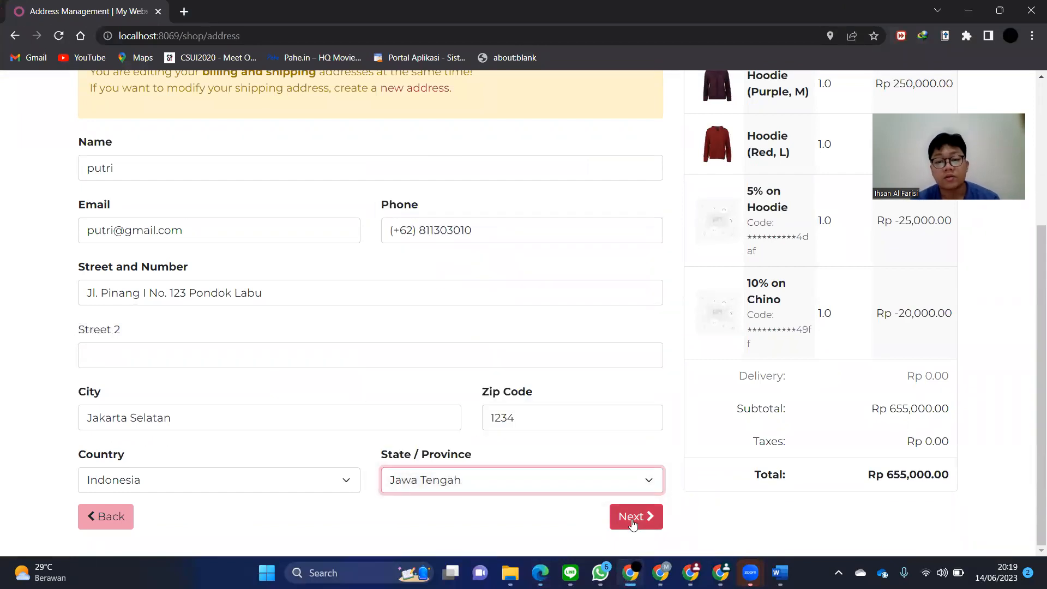
pyautogui.click(633, 519)
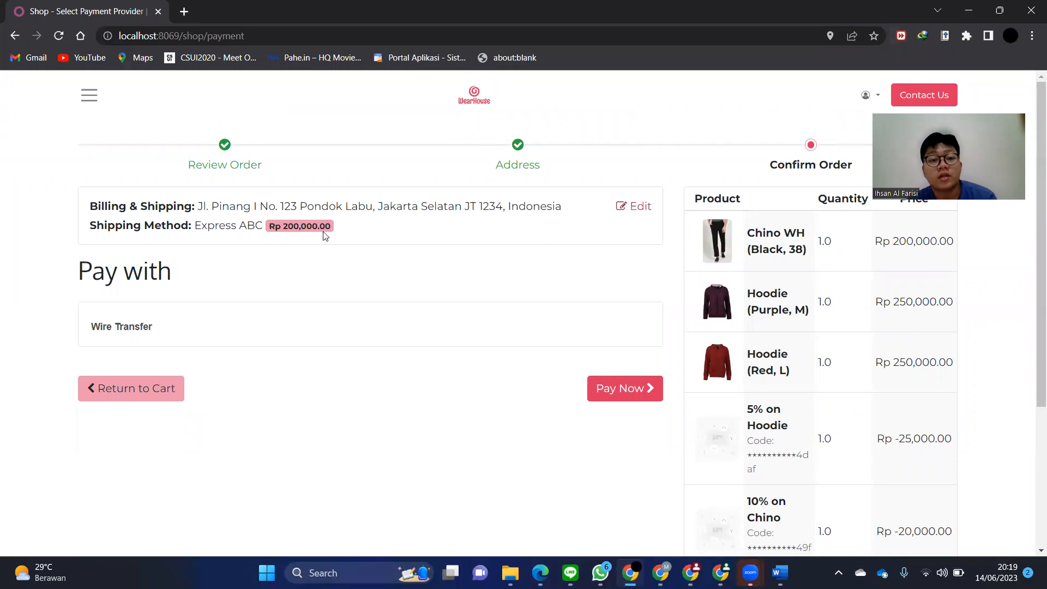
# - Reload the payment page to show Express ABC at Rp 20,000.00, then edit the address again
pyautogui.hotkey('alt', 'Tab')
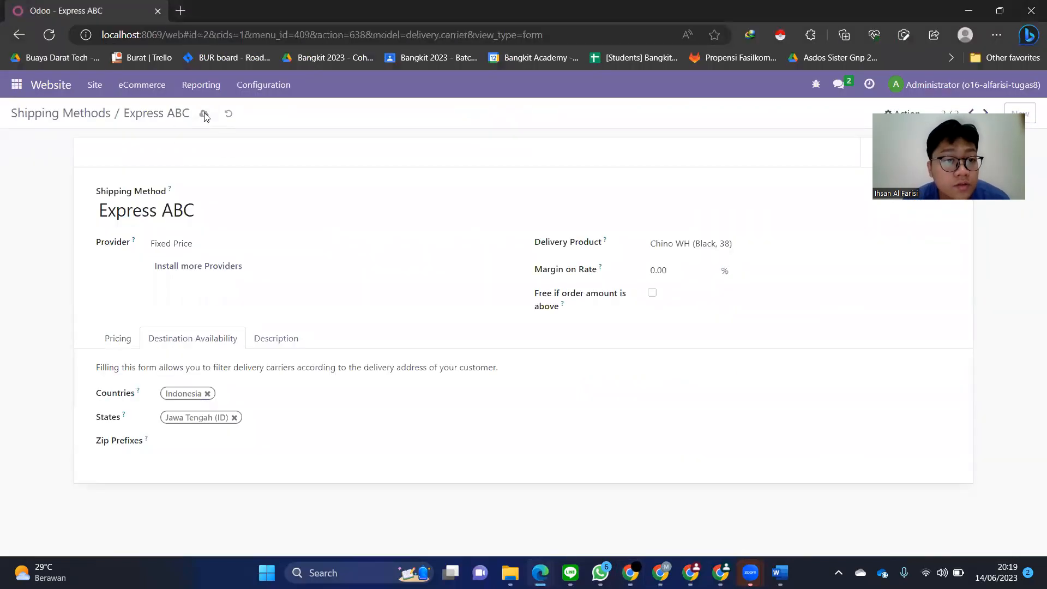
pyautogui.hotkey('alt', 'Tab')
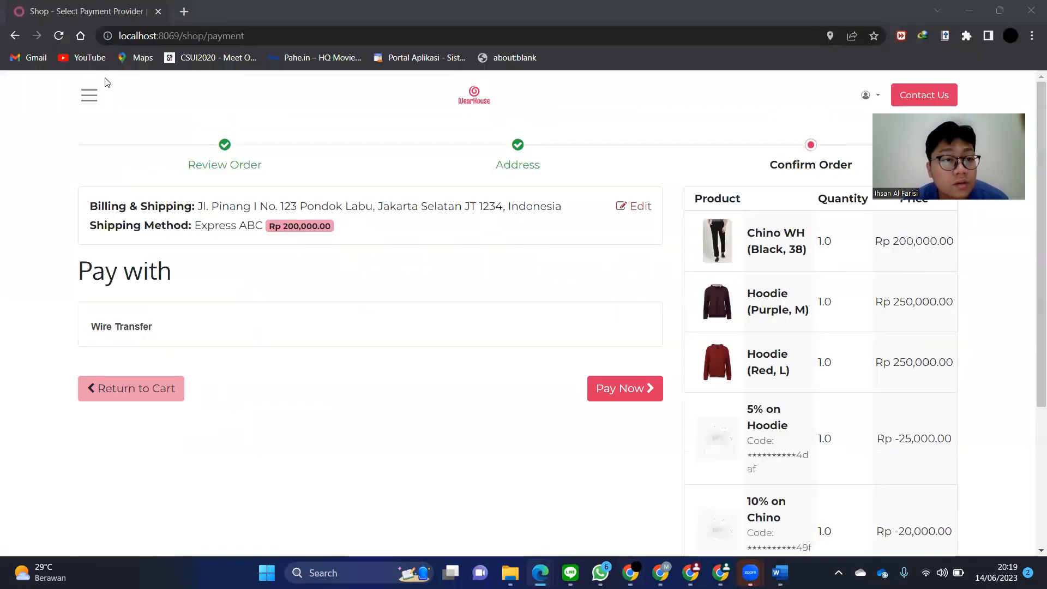
pyautogui.click(60, 36)
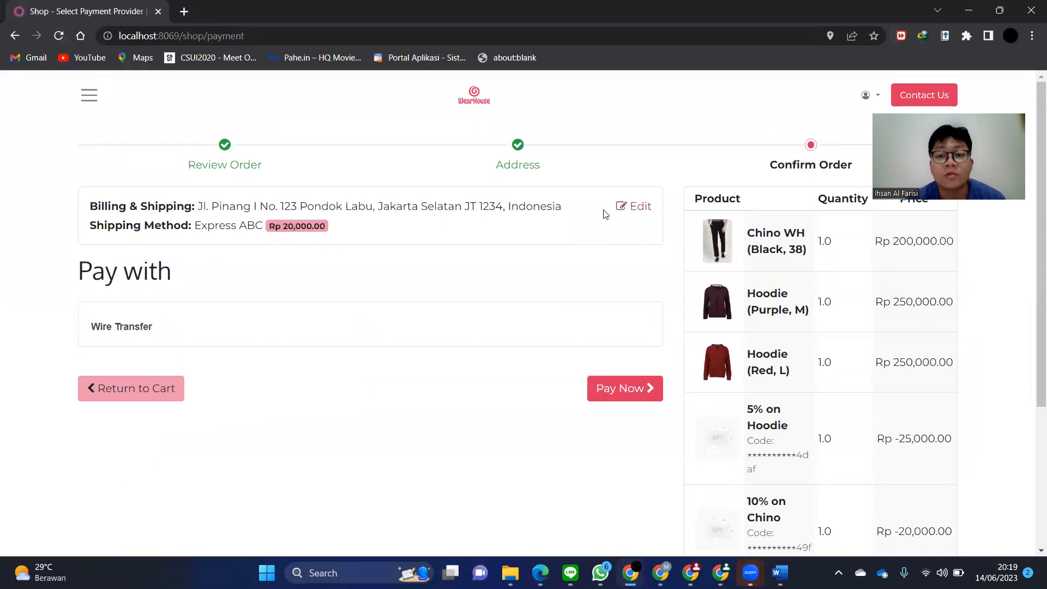
pyautogui.click(626, 207)
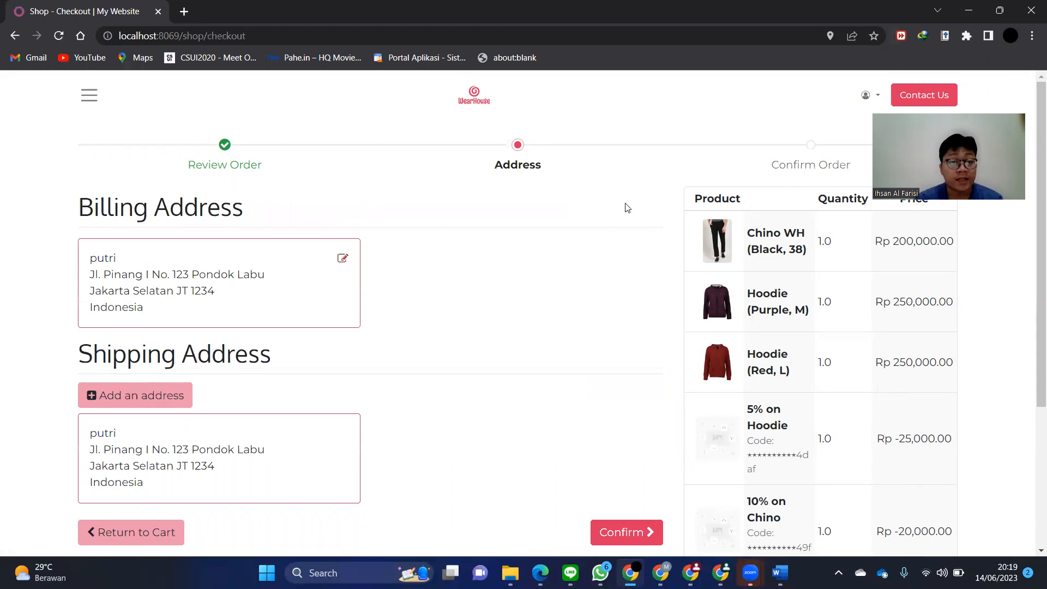
# - Change the billing address state to Jakarta and confirm the addresses
pyautogui.click(343, 259)
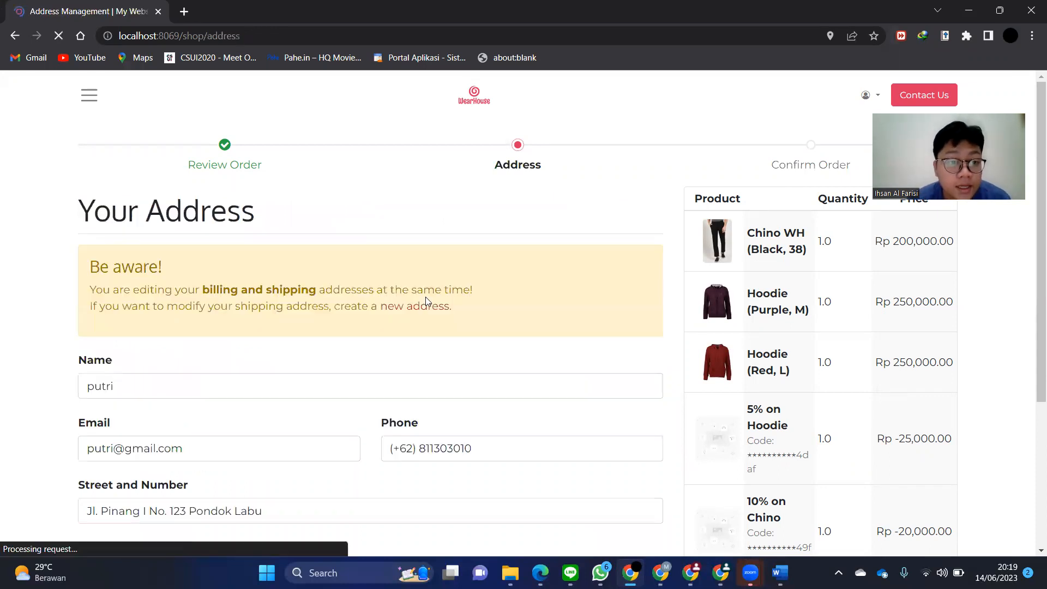
pyautogui.scroll(-4, 425, 296)
pyautogui.click(510, 477)
pyautogui.write('jak')
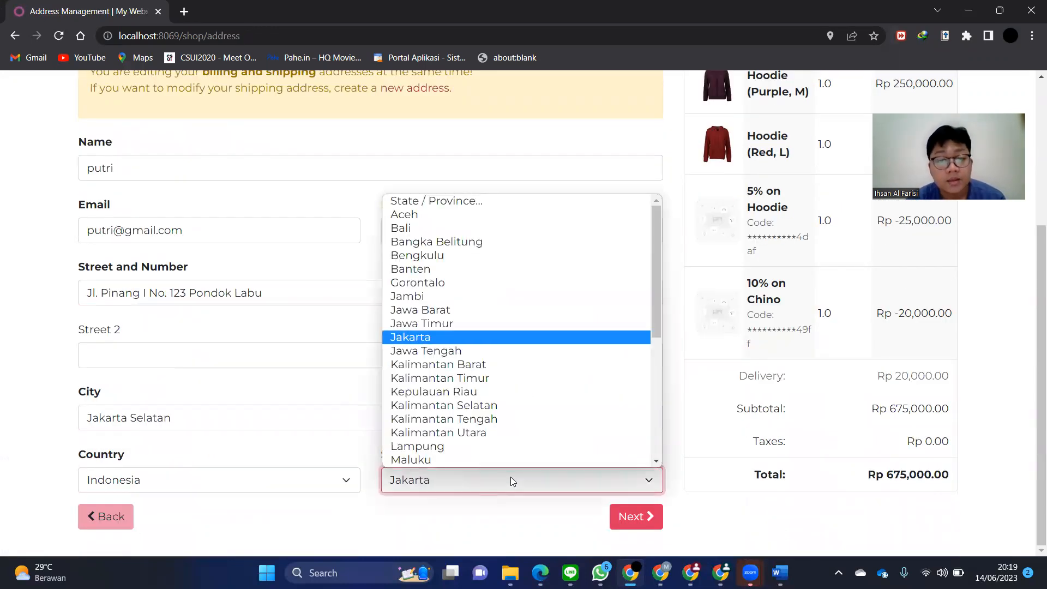
pyautogui.press('Return')
pyautogui.click(620, 513)
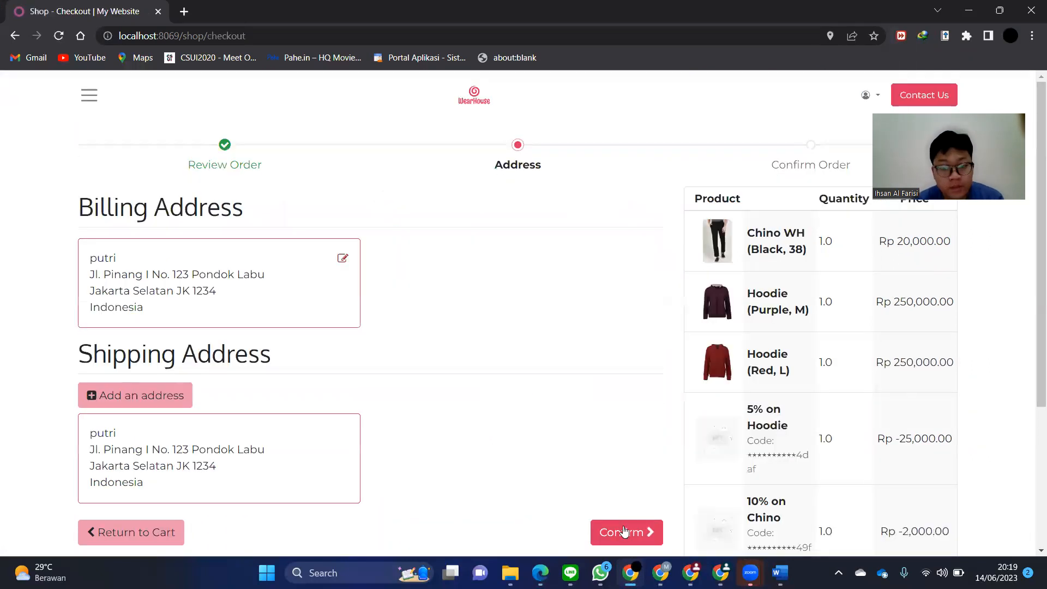
pyautogui.click(625, 532)
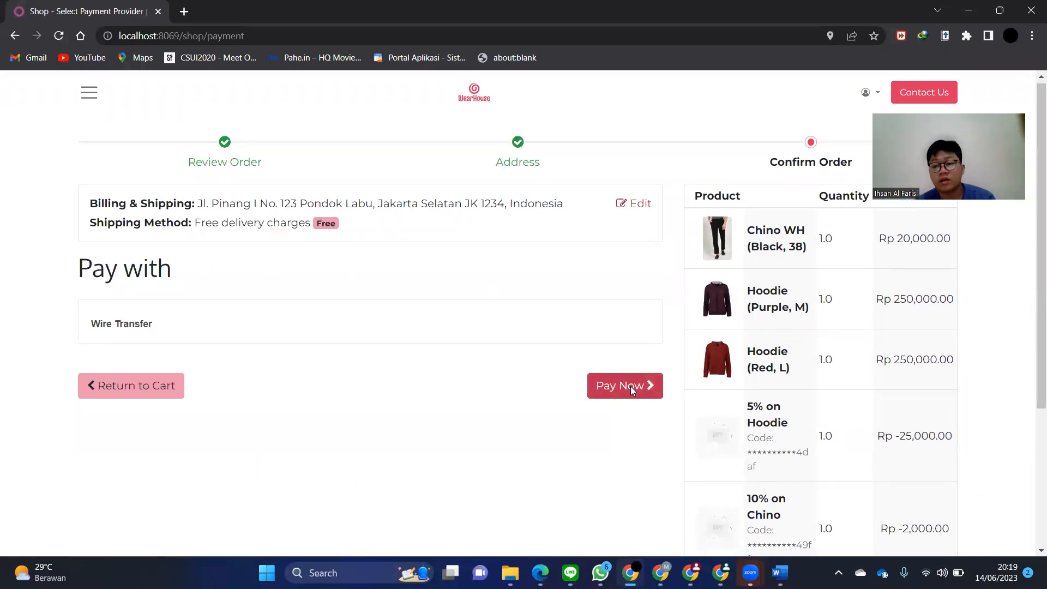
# - Review the payment page, then step back through Address to the Review Order cart
pyautogui.scroll(-3, 632, 388)
pyautogui.scroll(1, 633, 391)
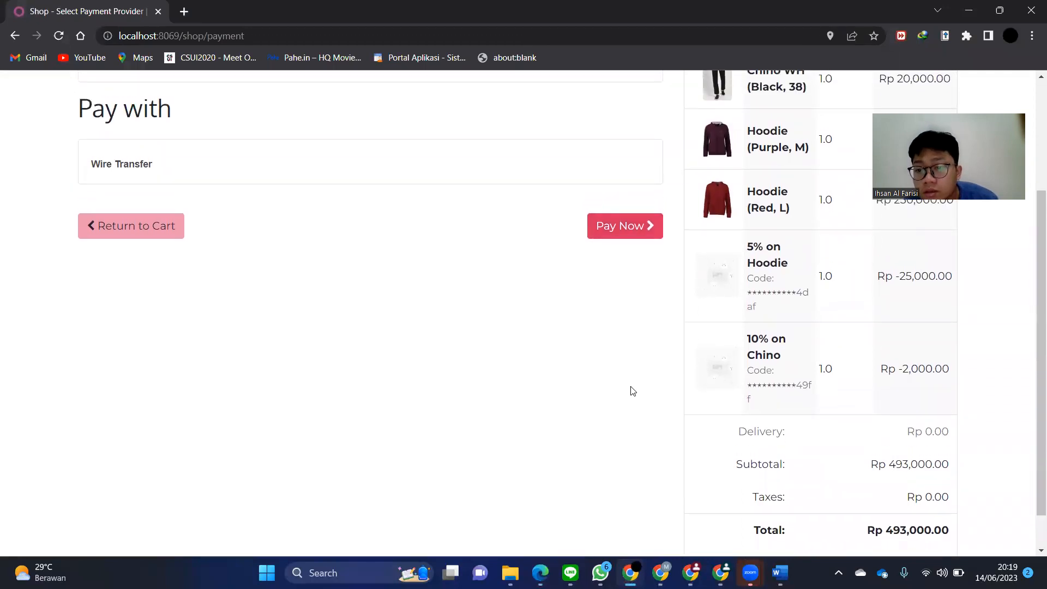
pyautogui.scroll(-1, 632, 391)
pyautogui.scroll(4, 633, 391)
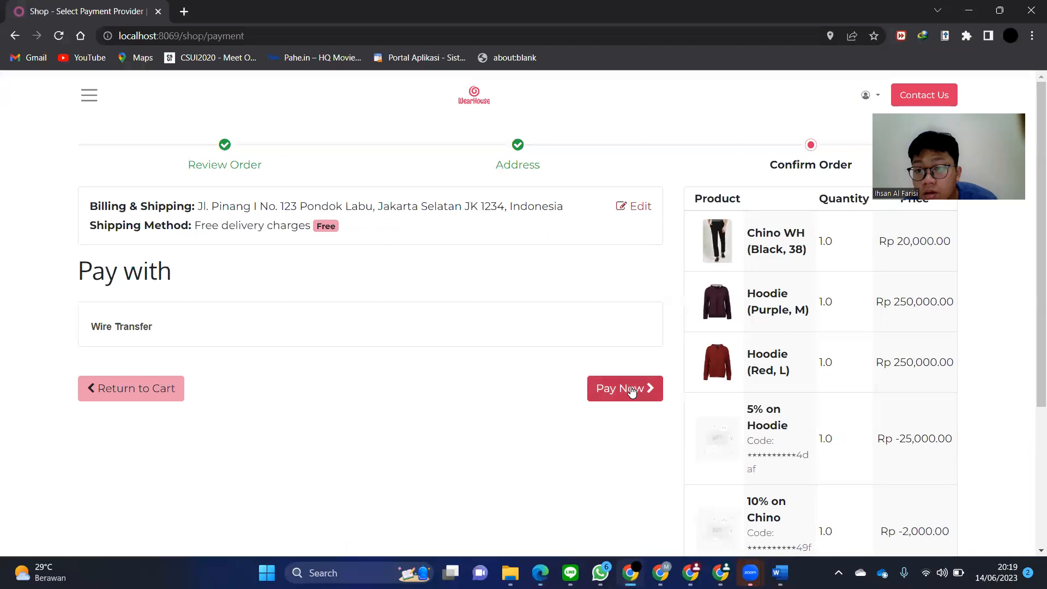
pyautogui.click(520, 149)
pyautogui.click(237, 157)
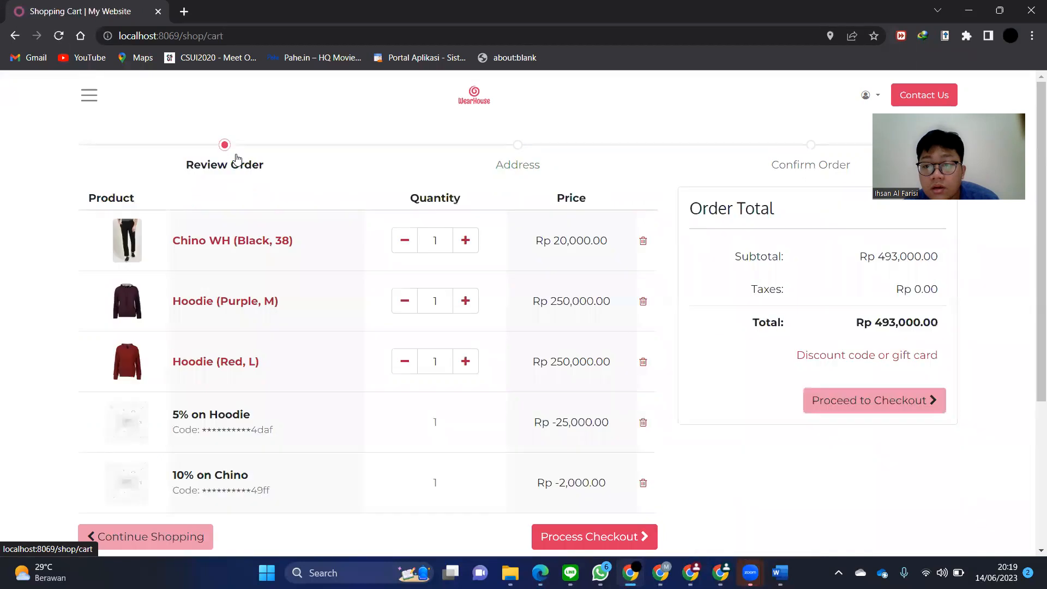
# - Raise Chino WH's quantity to 2, lower it back to 1, and reload the cart
pyautogui.scroll(-2, 461, 246)
pyautogui.scroll(1, 462, 246)
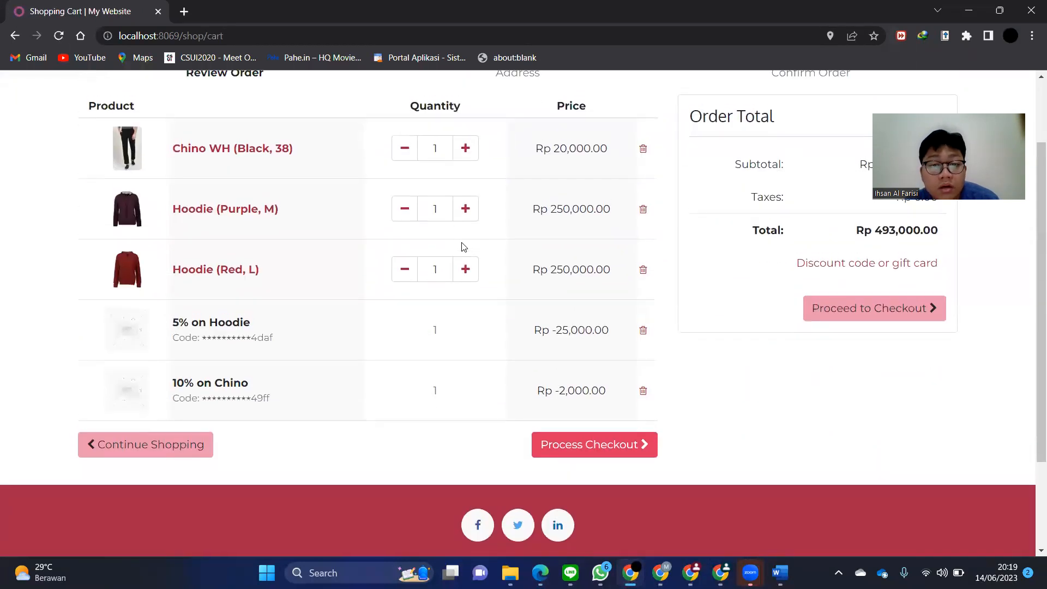
pyautogui.scroll(1, 462, 248)
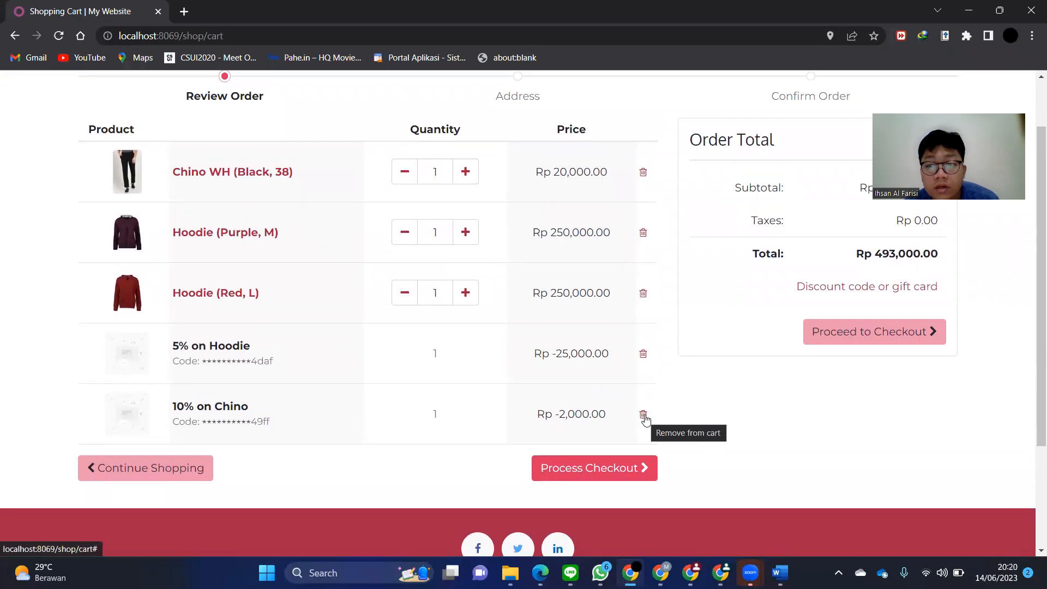
pyautogui.scroll(1, 645, 418)
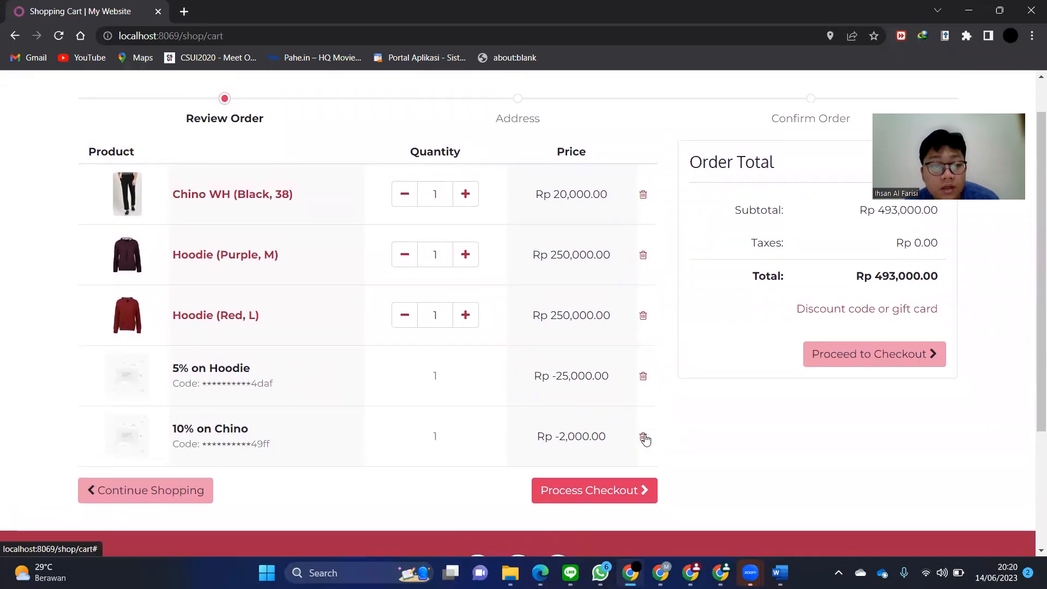
pyautogui.click(465, 194)
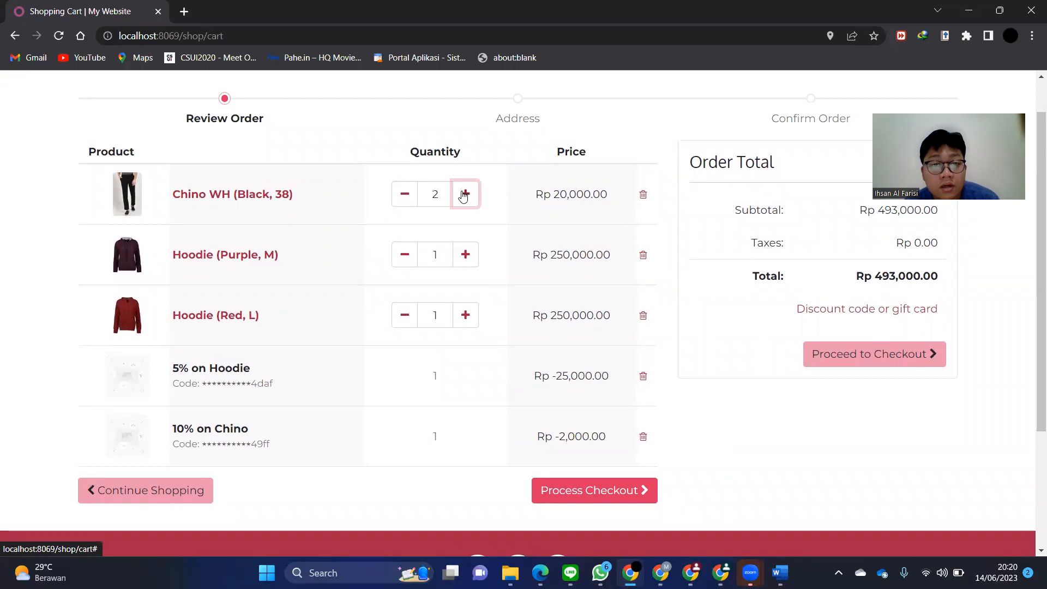
pyautogui.click(395, 201)
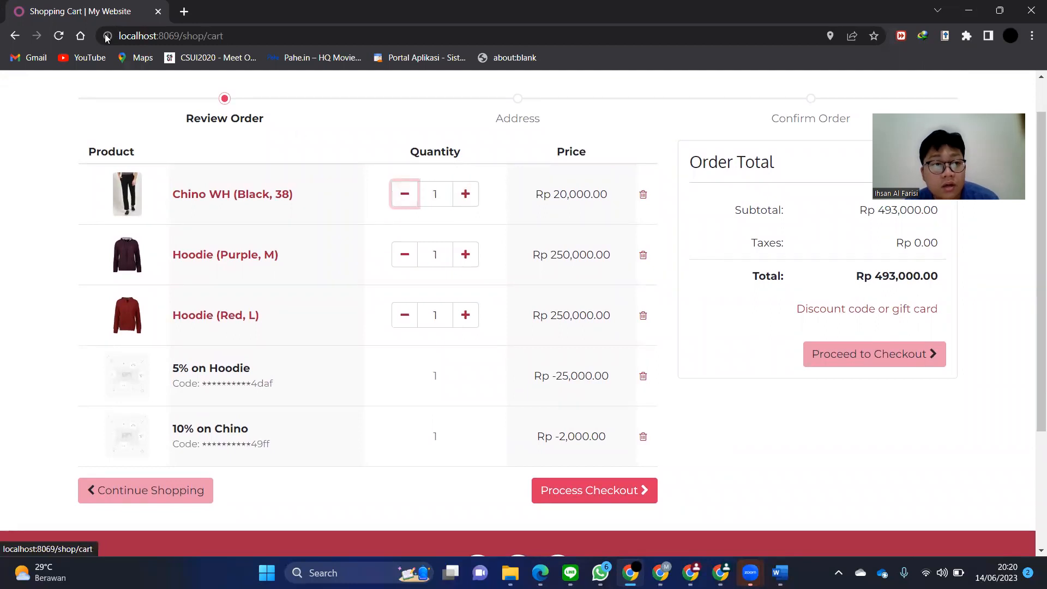
pyautogui.click(62, 41)
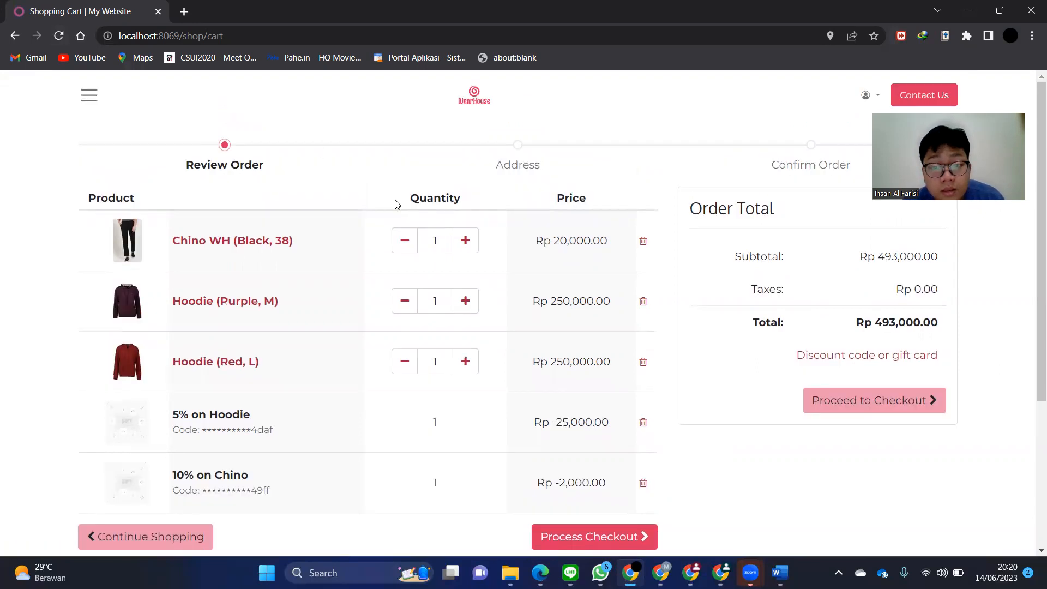
# - Remove the 10% on Chino discount, bringing the cart total to Rp 495,000.00
pyautogui.click(641, 482)
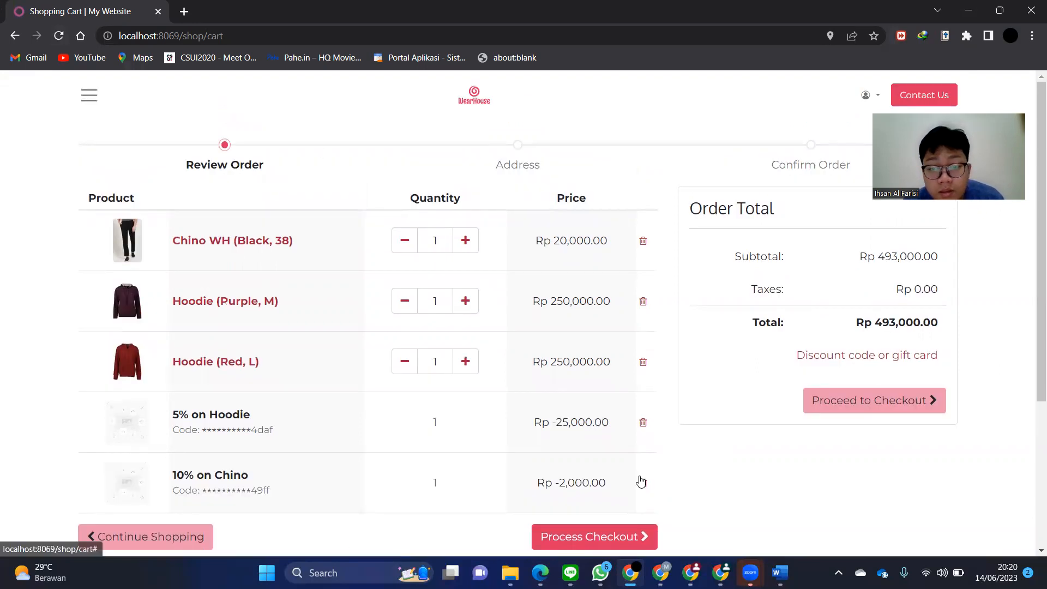
pyautogui.click(846, 349)
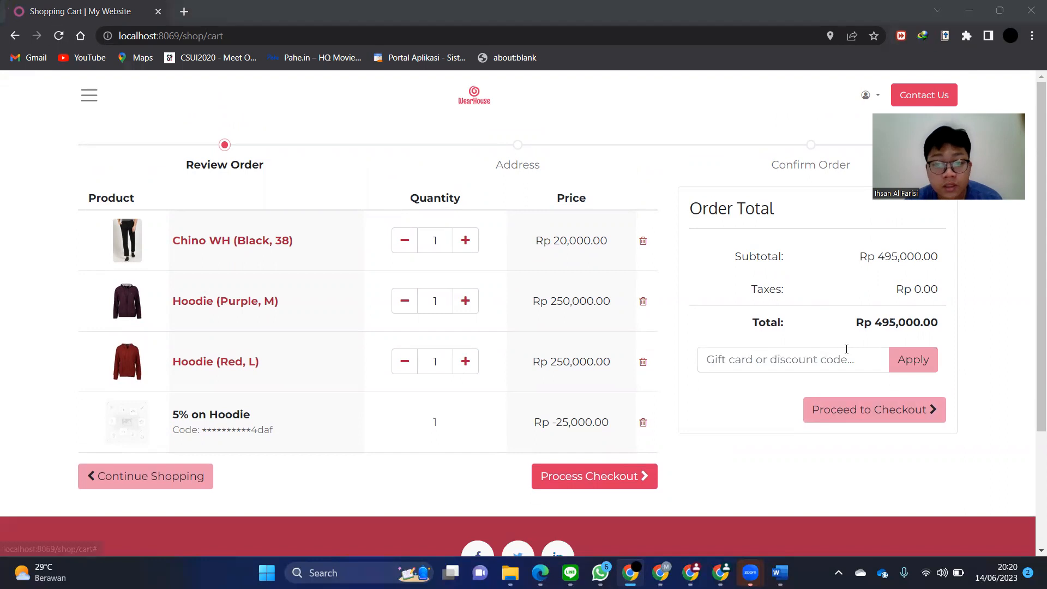
pyautogui.hotkey('alt', 'Tab')
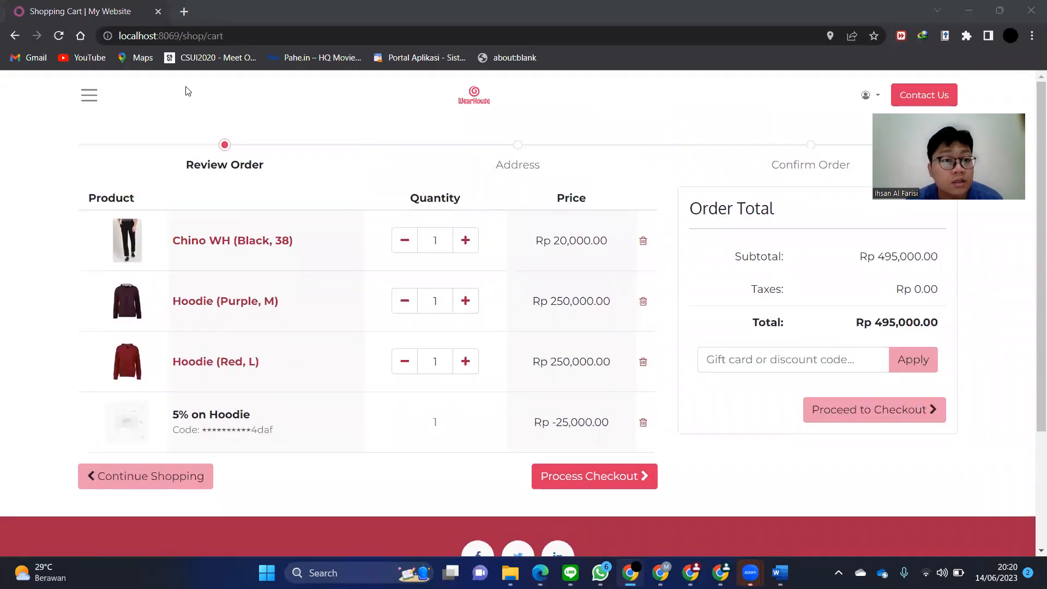
pyautogui.click(141, 86)
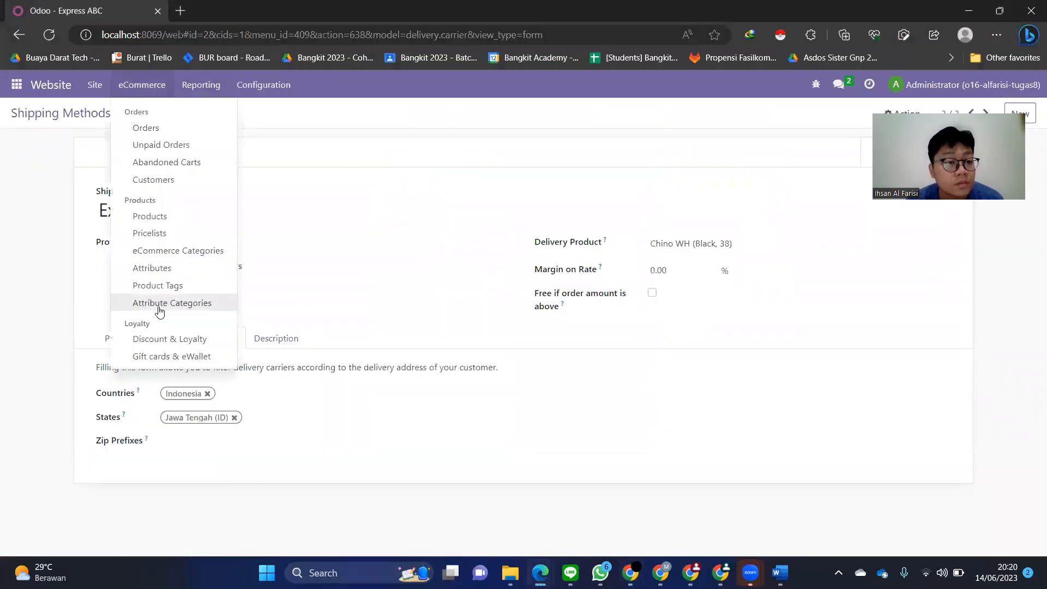
# - Copy a coupon code from the Kupon Chino 10% program's coupons
pyautogui.click(161, 341)
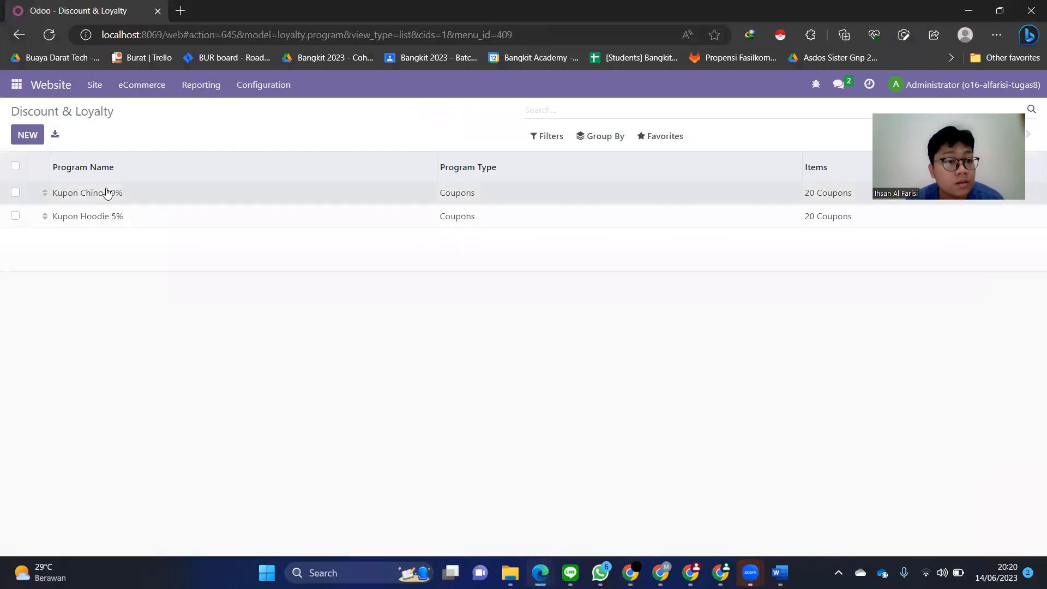
pyautogui.click(755, 194)
pyautogui.click(872, 178)
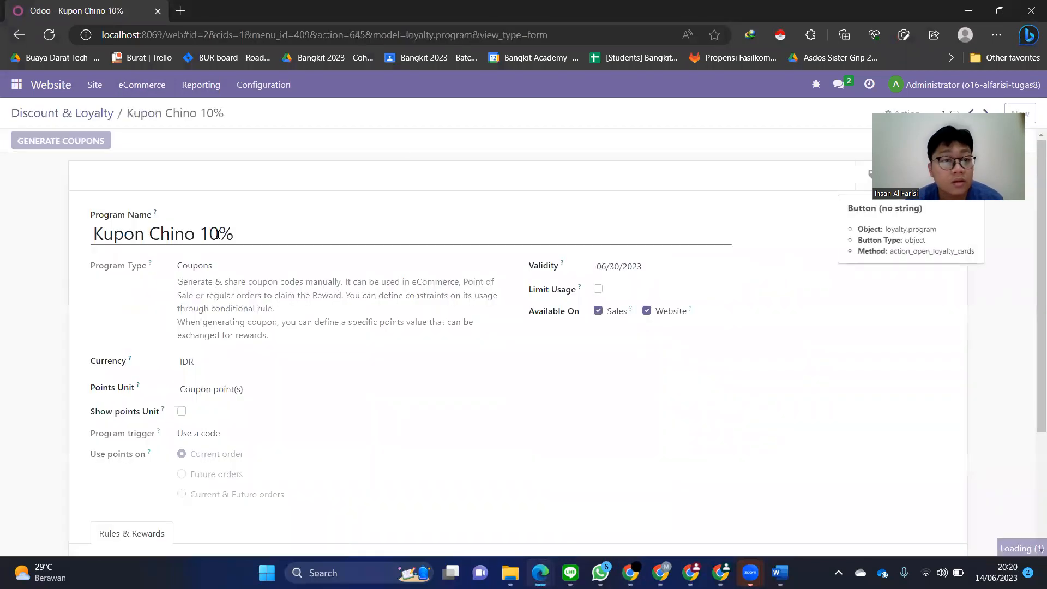
pyautogui.moveTo(33, 274); pyautogui.dragTo(105, 273)
pyautogui.tripleClick(159, 173)
pyautogui.hotkey('ctrl', 'c')
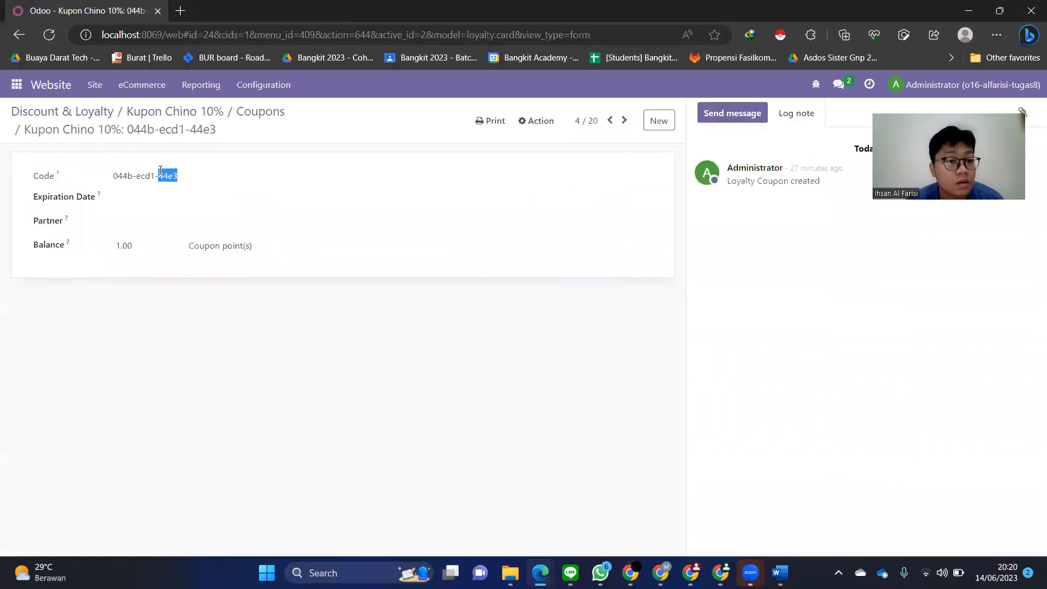
pyautogui.rightClick(160, 171)
pyautogui.click(177, 182)
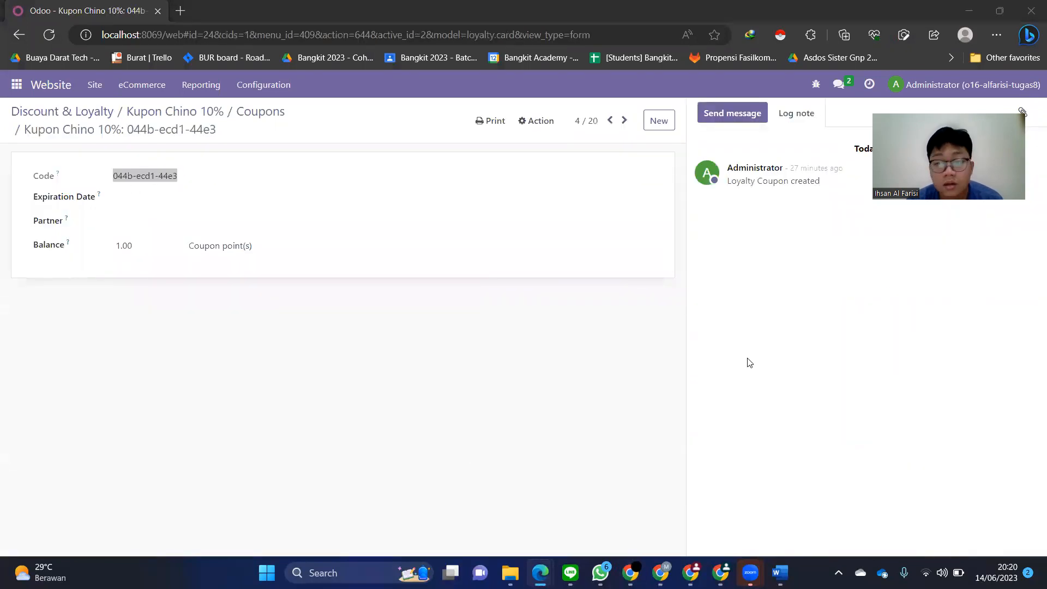
# - Paste the Chino coupon code into the cart's discount field and apply it
pyautogui.hotkey('alt', 'Tab')
pyautogui.click(796, 365)
pyautogui.hotkey('ctrl', 'v')
pyautogui.click(918, 373)
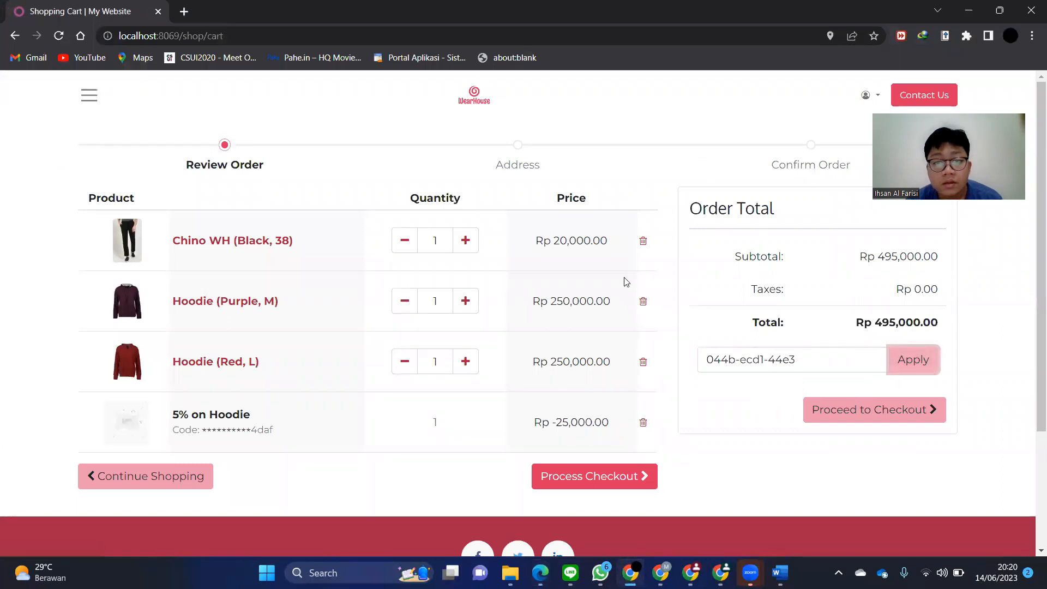
# - Remove Chino WH from the cart, leaving only hoodies at Rp 475,000.00
pyautogui.click(643, 242)
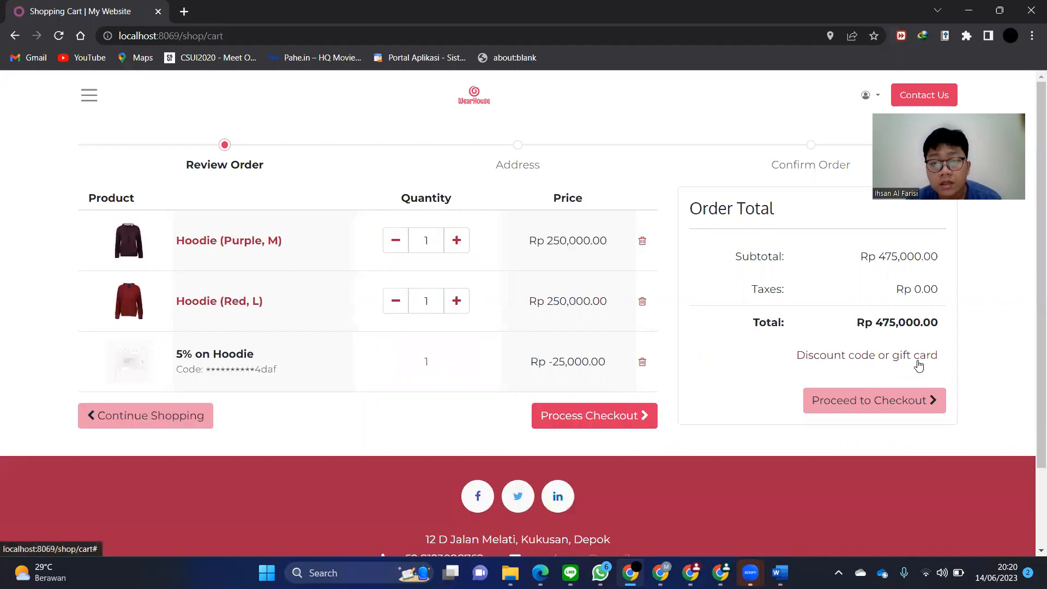
pyautogui.click(888, 357)
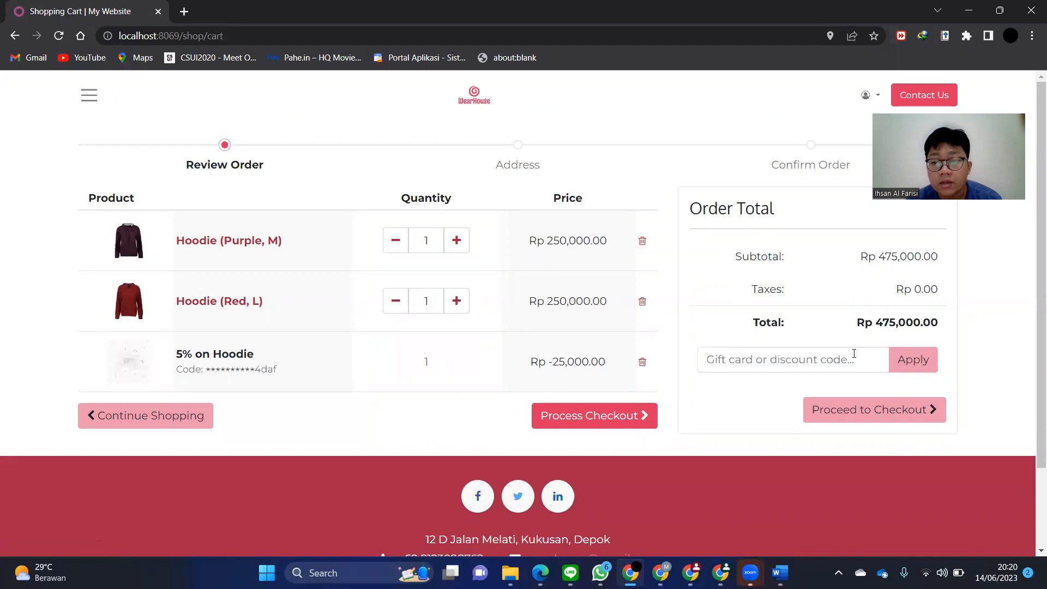
pyautogui.click(89, 96)
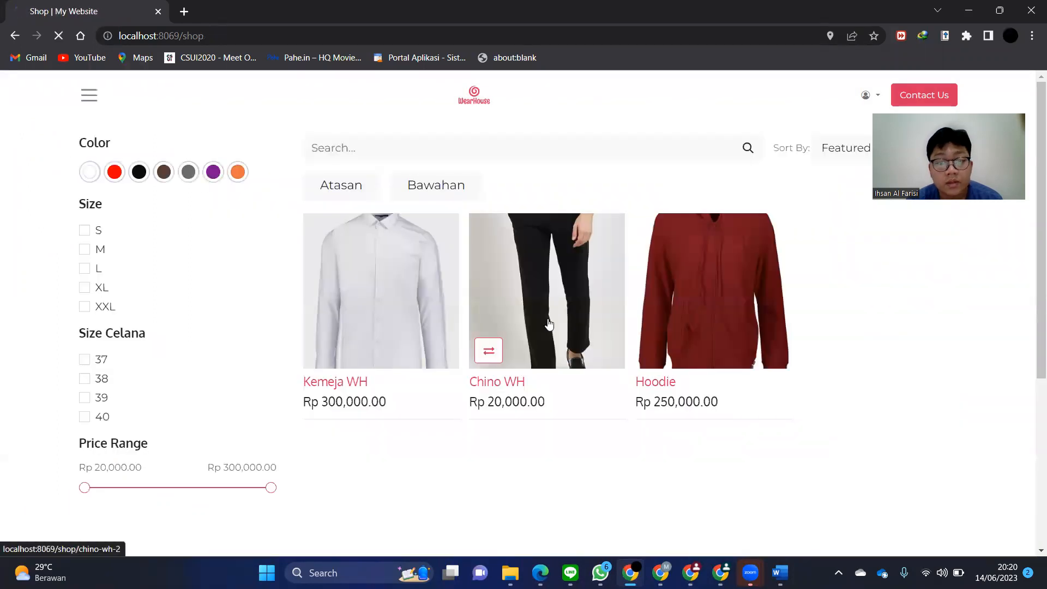
# - View the Chino WH product page, trying the brown and then black colour variants
pyautogui.click(538, 376)
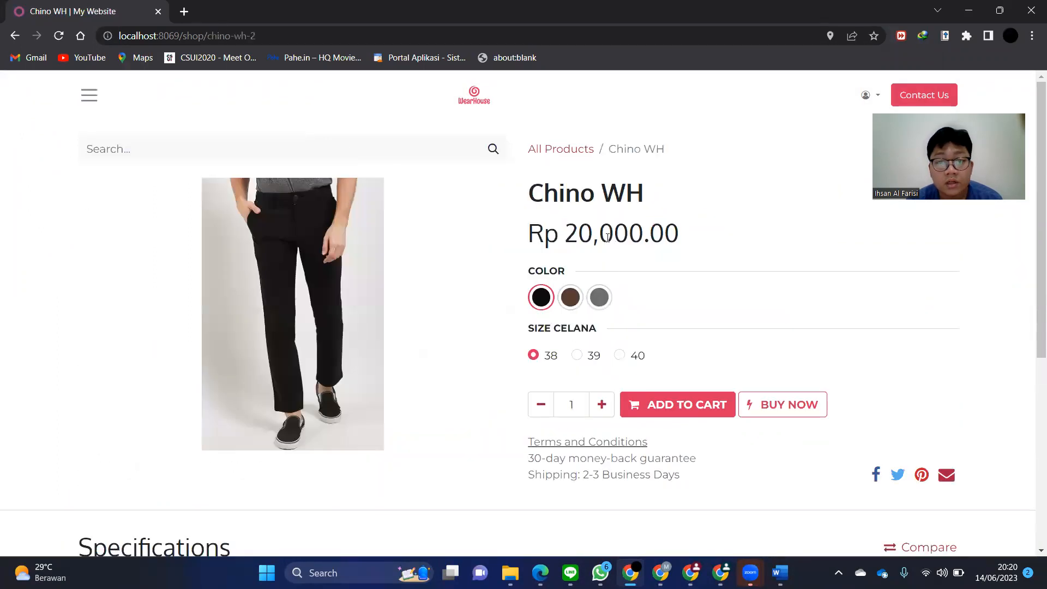
pyautogui.click(565, 304)
pyautogui.click(545, 304)
pyautogui.hotkey('alt', 'Tab')
pyautogui.click(133, 85)
# - Open Chino WH under Inventory Products and save its sales price as Rp 200,000.00
pyautogui.moveTo(95, 84)
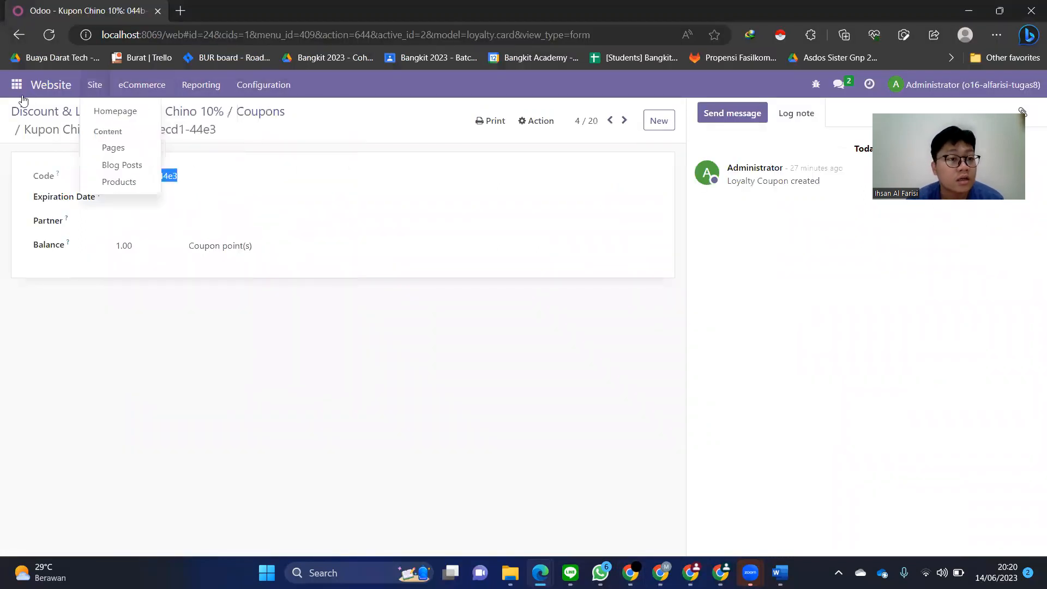
pyautogui.click(17, 85)
pyautogui.click(45, 269)
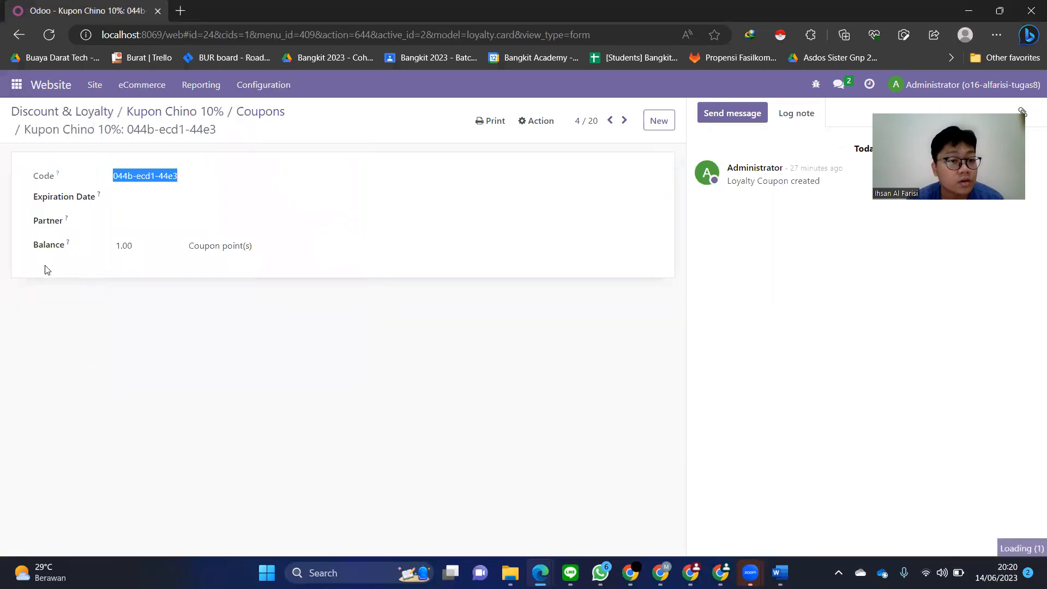
pyautogui.click(204, 86)
pyautogui.click(232, 110)
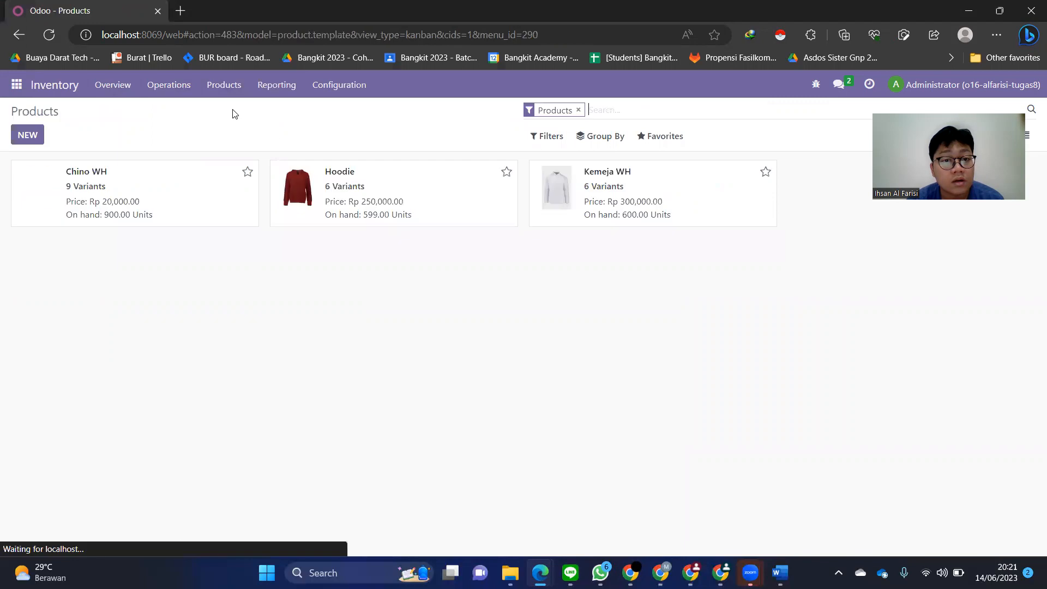
pyautogui.click(385, 187)
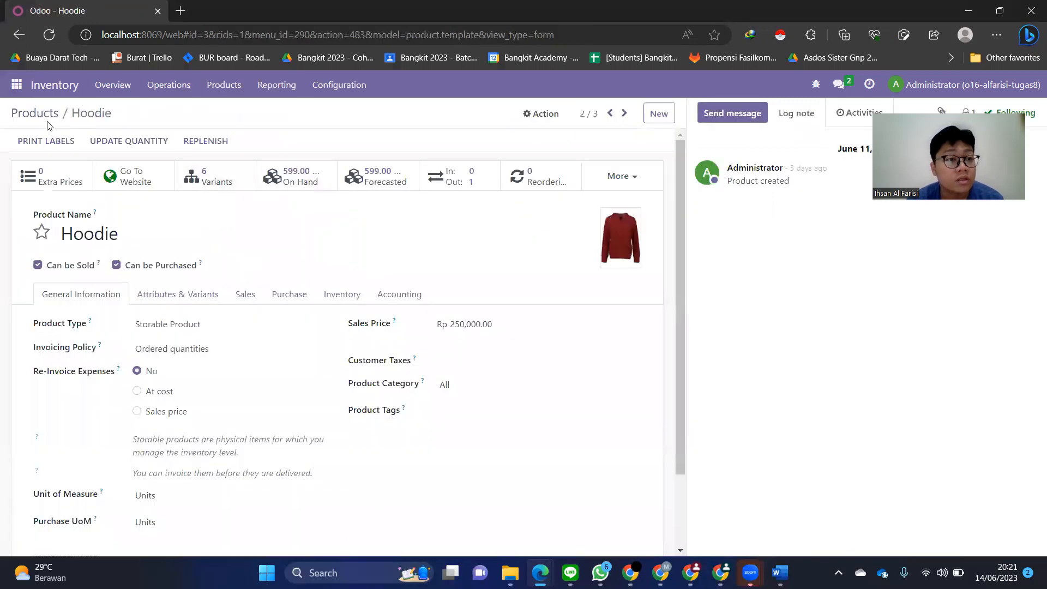
pyautogui.click(44, 113)
pyautogui.click(120, 177)
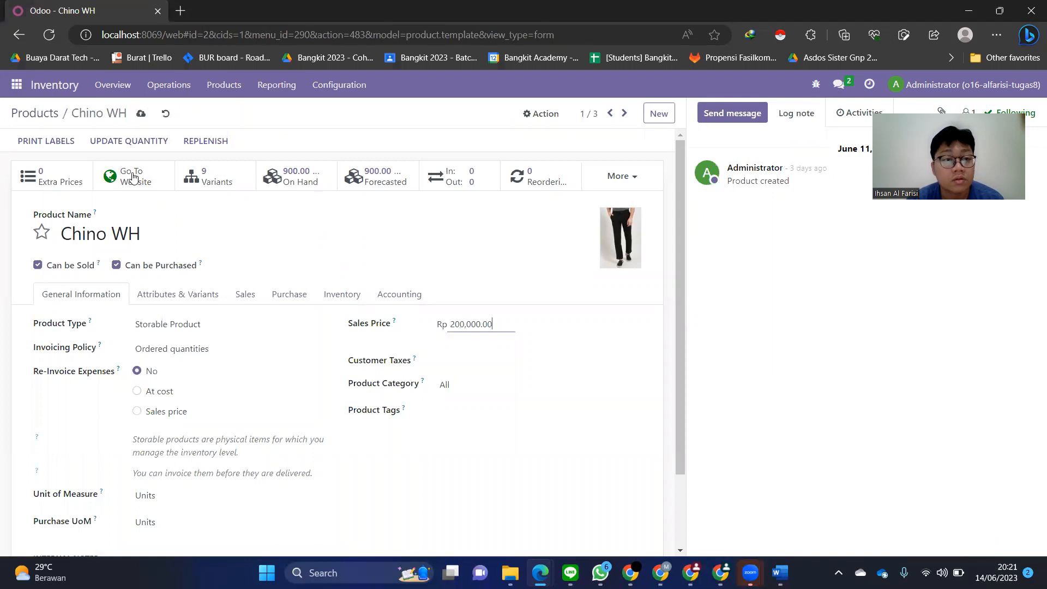
pyautogui.click(139, 113)
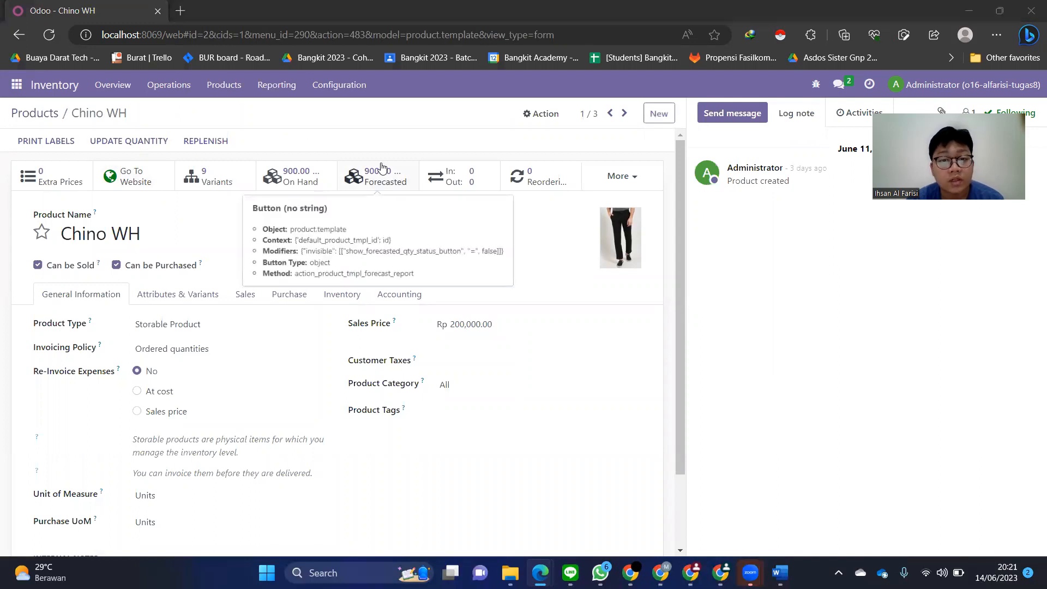
# - Reload the shop and add Chino WH at its new Rp 200,000.00 price to the cart
pyautogui.hotkey('alt', 'Tab')
pyautogui.click(59, 36)
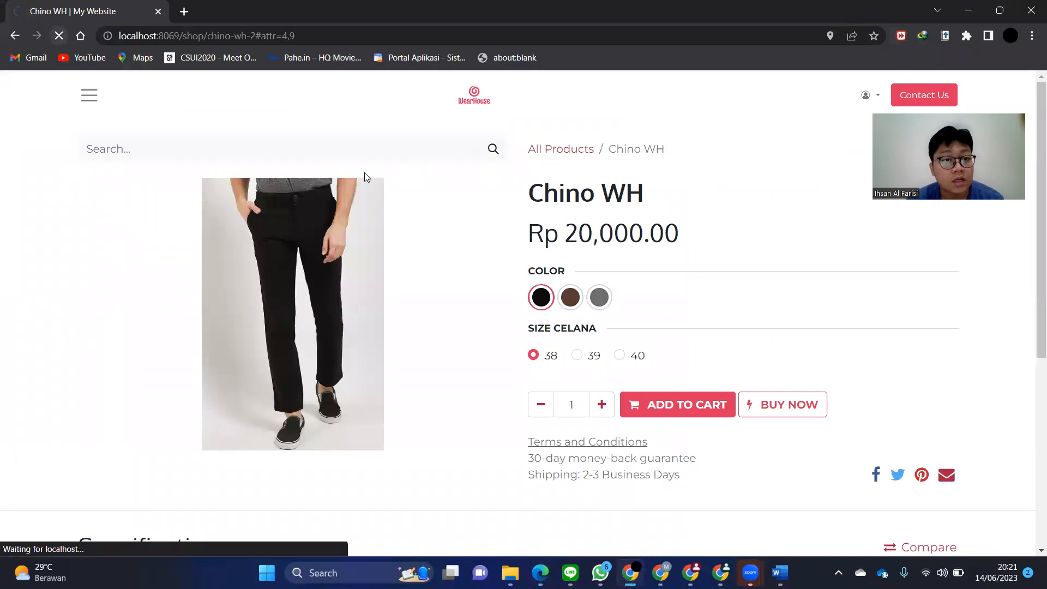
pyautogui.click(681, 398)
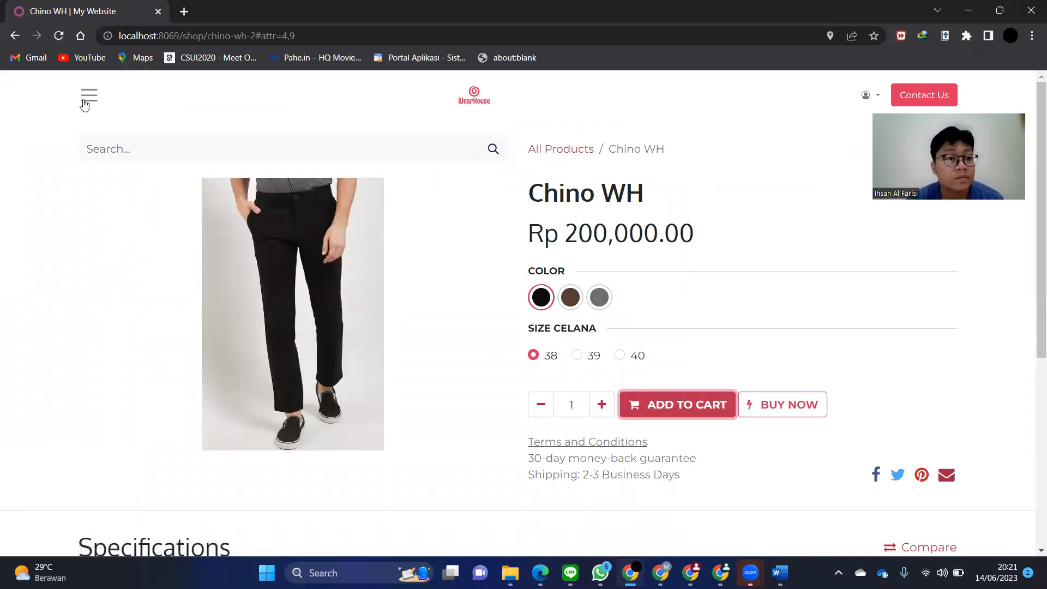
# - Apply the 10% on Chino coupon in the cart and proceed to checkout
pyautogui.click(84, 104)
pyautogui.click(59, 247)
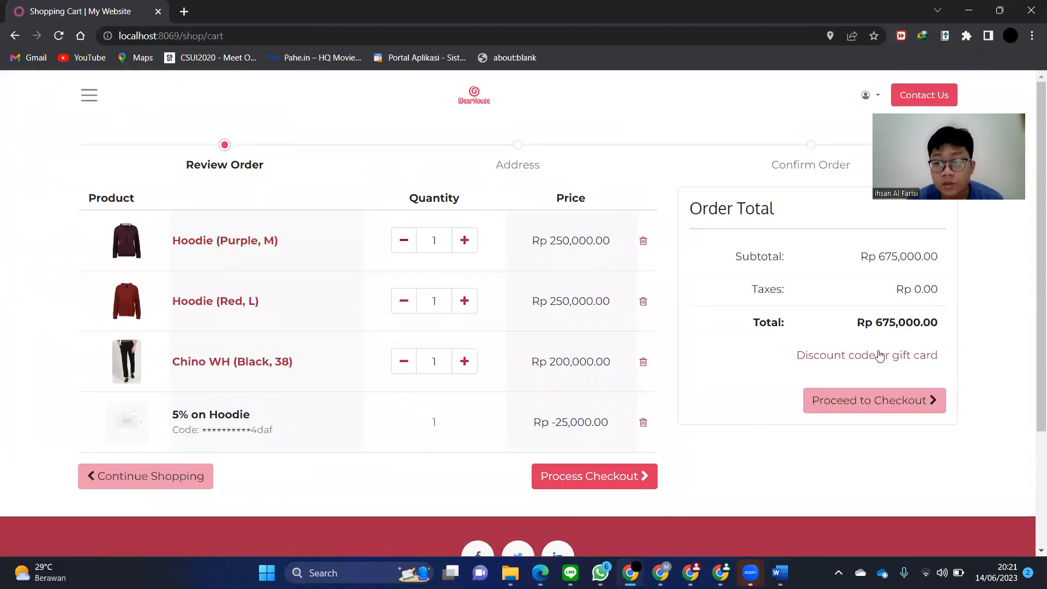
pyautogui.click(879, 355)
pyautogui.click(873, 359)
pyautogui.write('044b-ecd1-44e3')
pyautogui.click(921, 368)
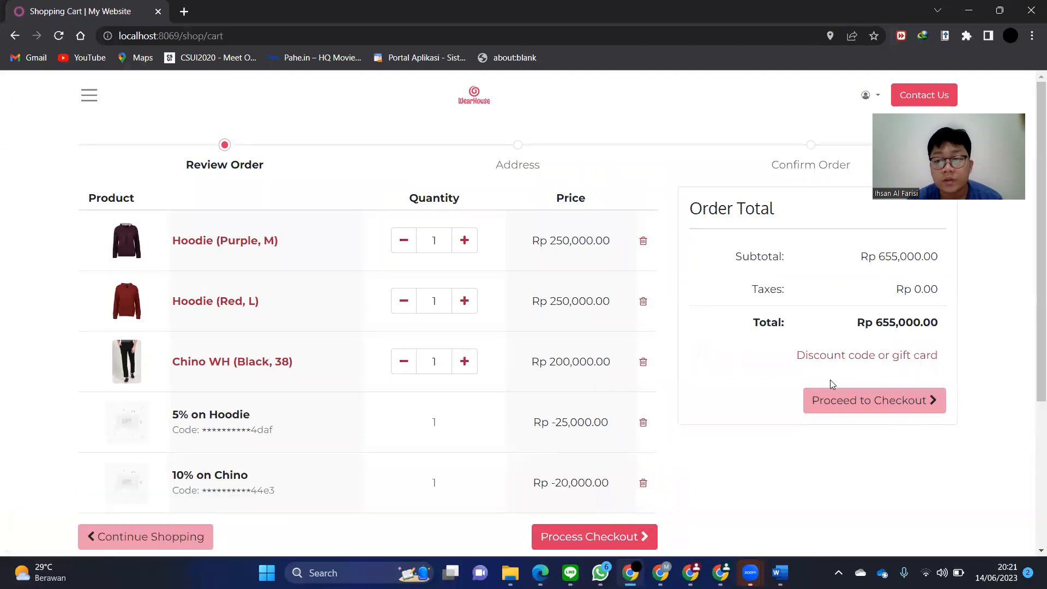
pyautogui.scroll(-1, 818, 365)
pyautogui.click(619, 470)
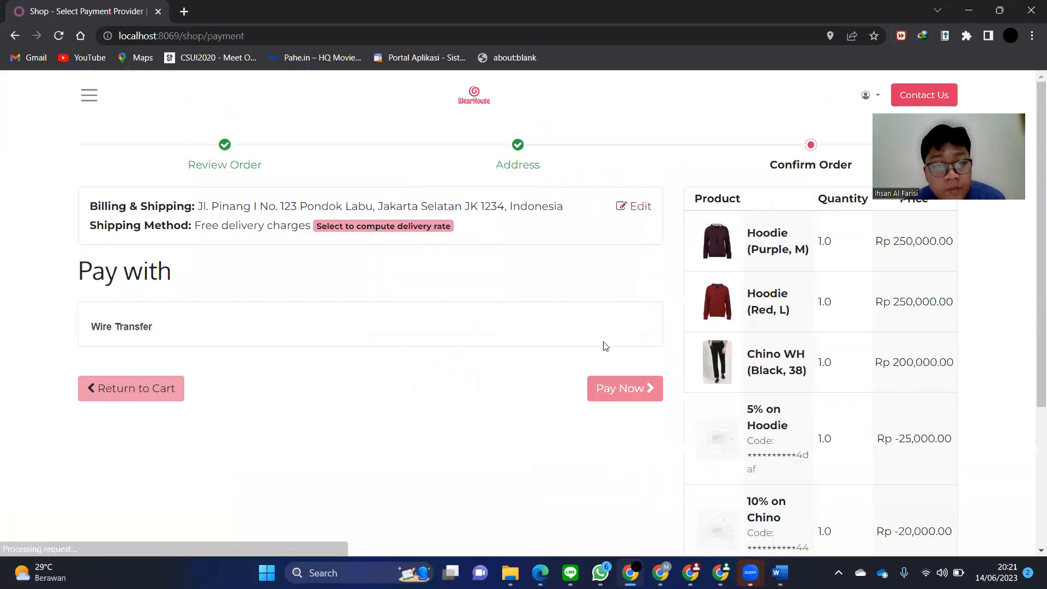
# - Pay by Wire Transfer to confirm order S00003 for Rp 655,000.00
pyautogui.click(640, 382)
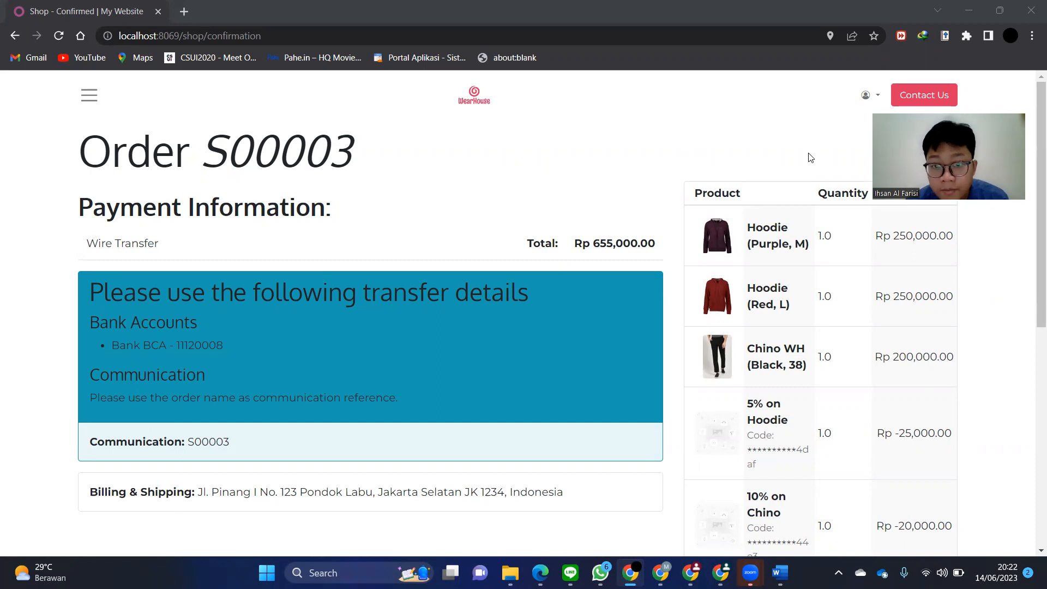
pyautogui.scroll(-5, 305, 319)
pyautogui.scroll(5, 317, 313)
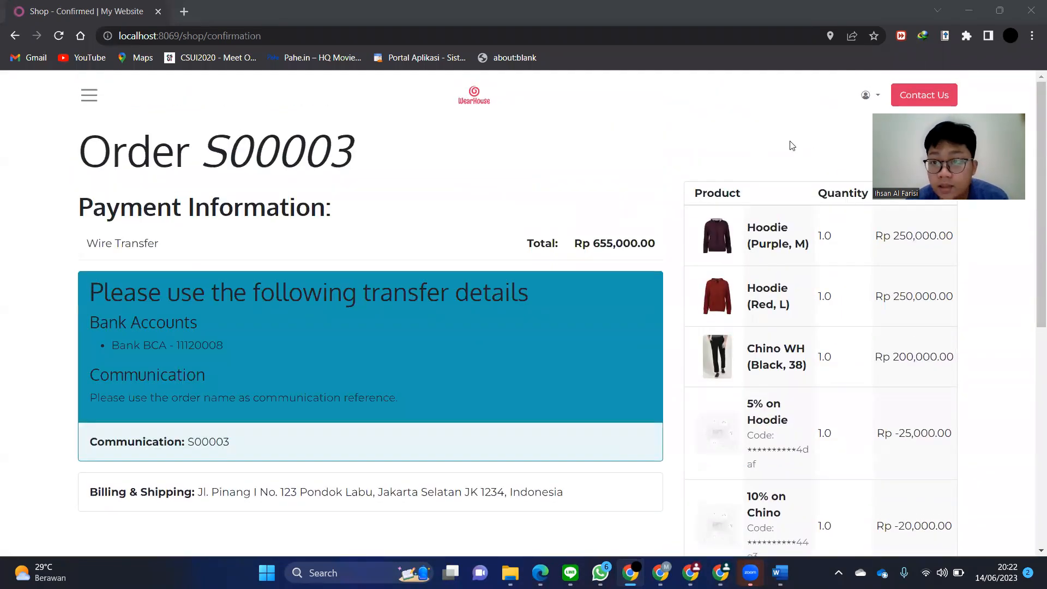
# - Open quotation S00003 from the customer portal's Quotations list
pyautogui.click(866, 98)
pyautogui.click(845, 124)
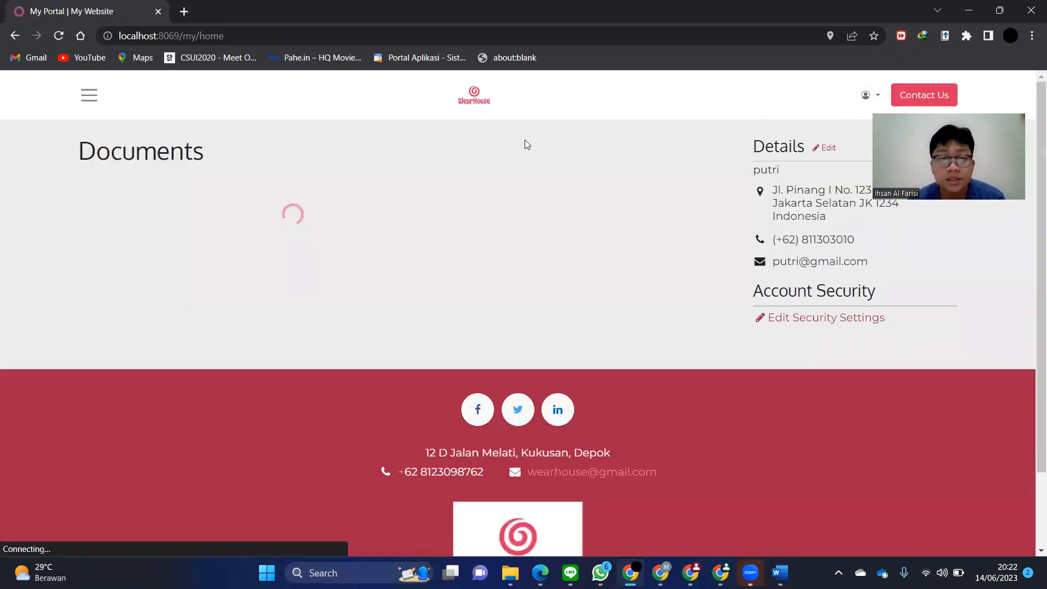
pyautogui.click(232, 188)
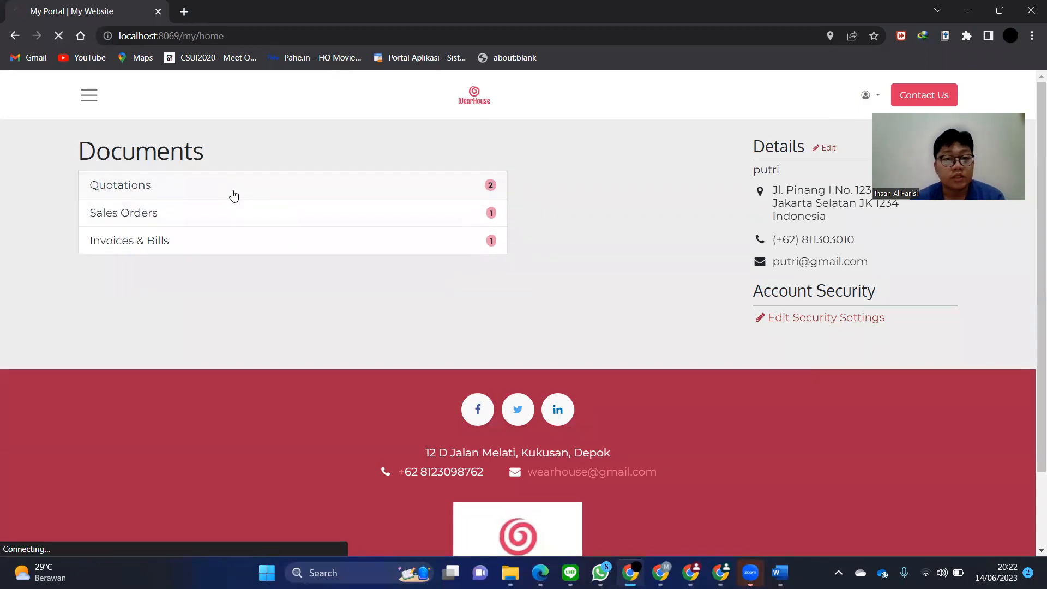
pyautogui.click(115, 205)
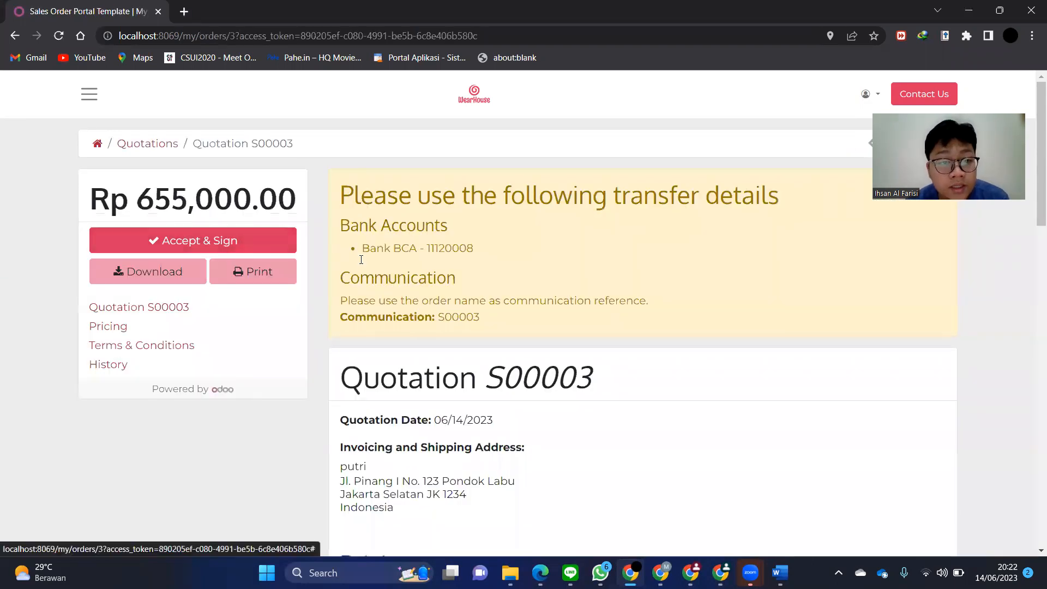
pyautogui.scroll(-2, 505, 363)
pyautogui.scroll(2, 506, 363)
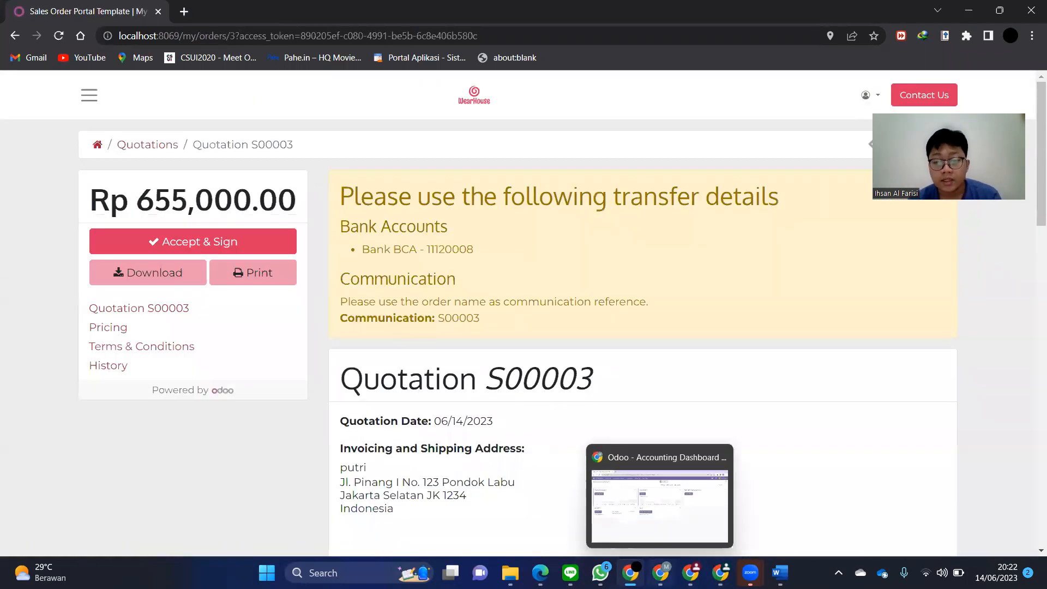
# - In back-office Sales, clear the My Quotations filter and open quotation S00003
pyautogui.moveTo(690, 572)
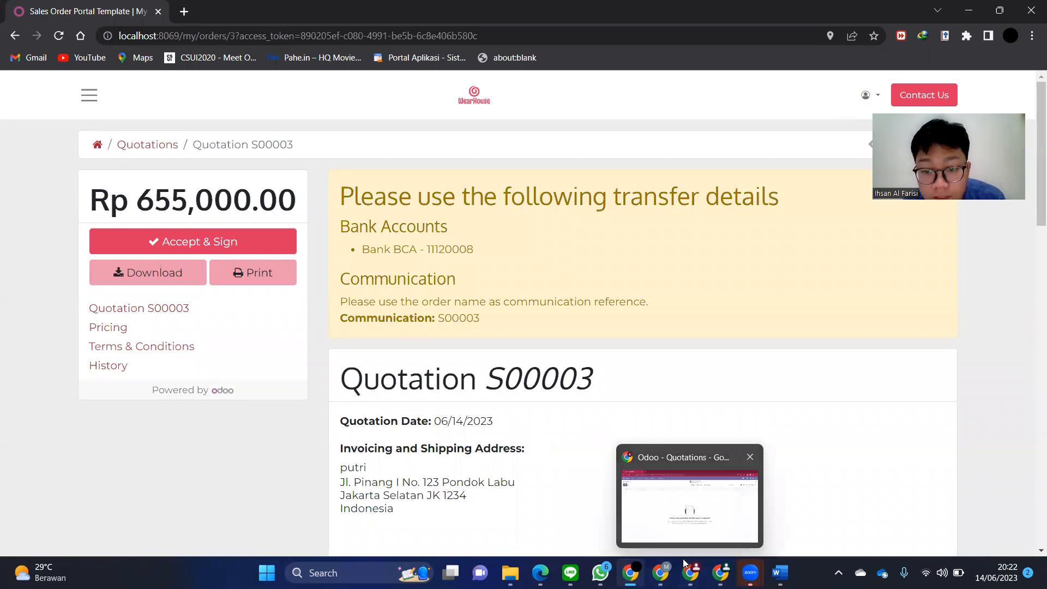
pyautogui.click(681, 507)
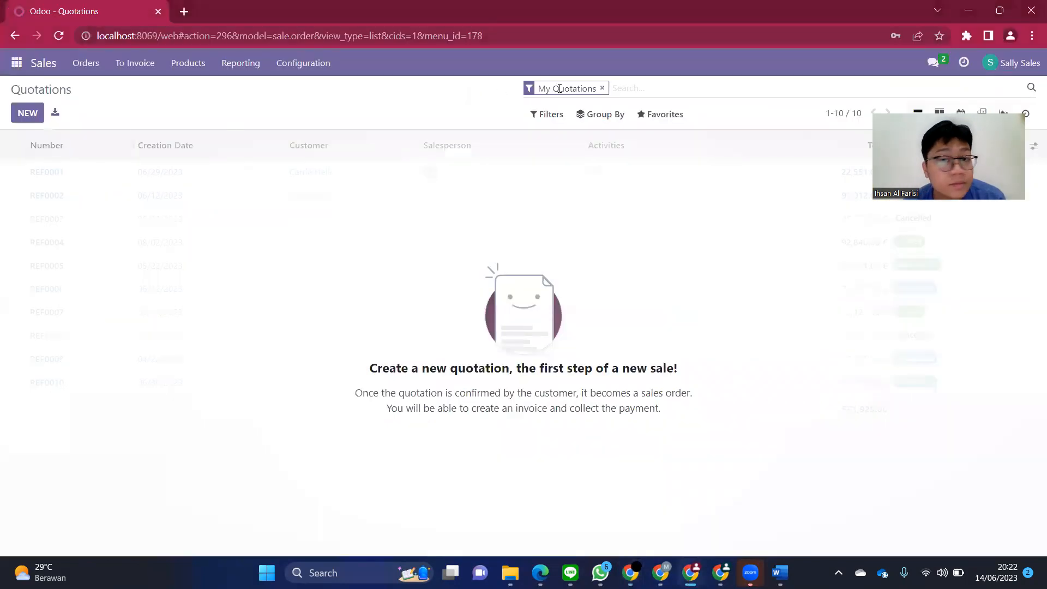
pyautogui.click(603, 87)
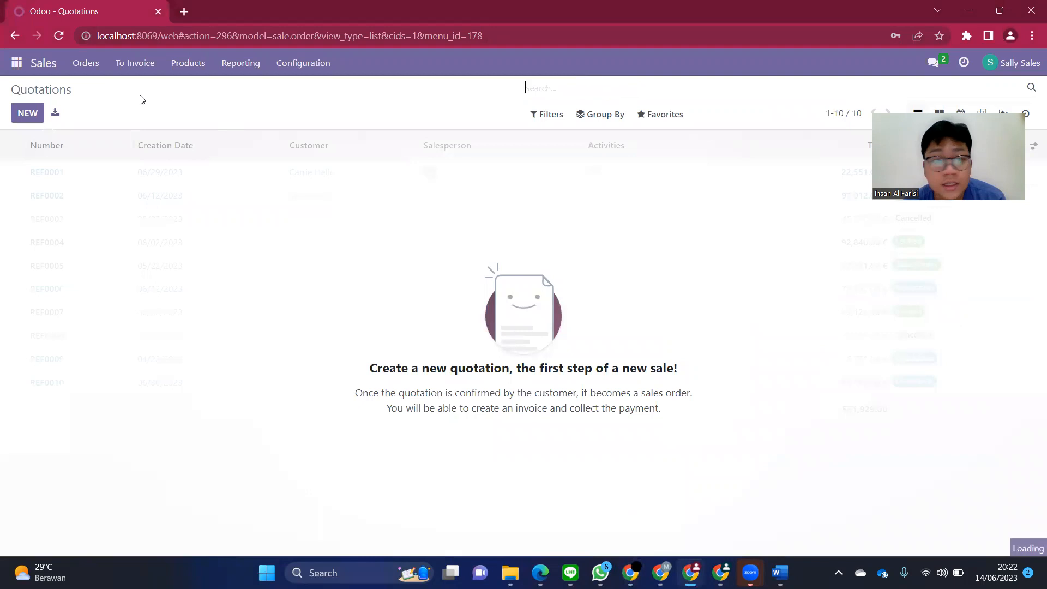
pyautogui.click(124, 183)
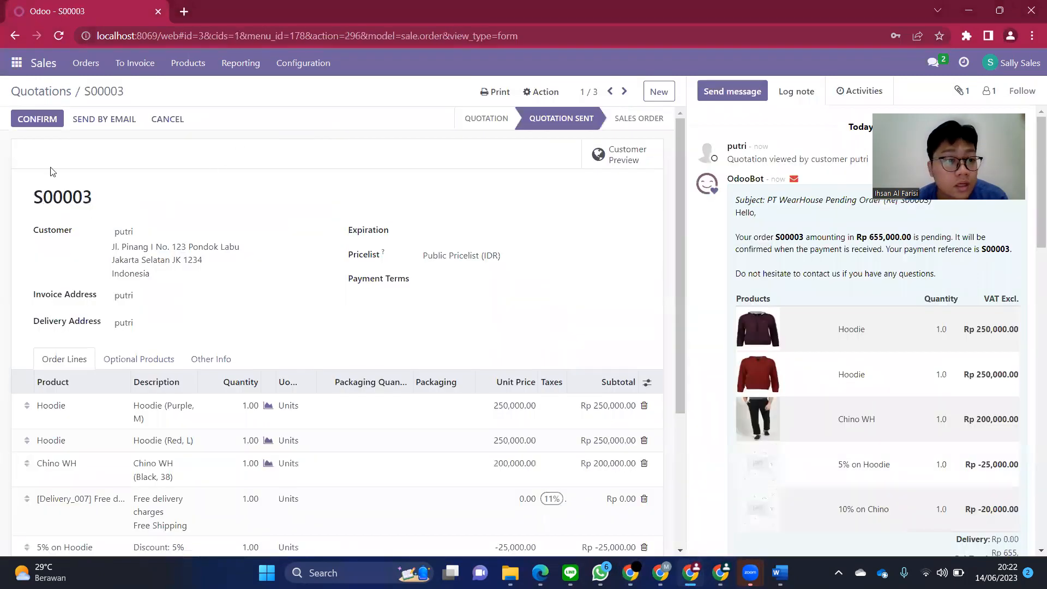
pyautogui.scroll(-4, 136, 174)
pyautogui.scroll(4, 155, 197)
pyautogui.scroll(-4, 163, 206)
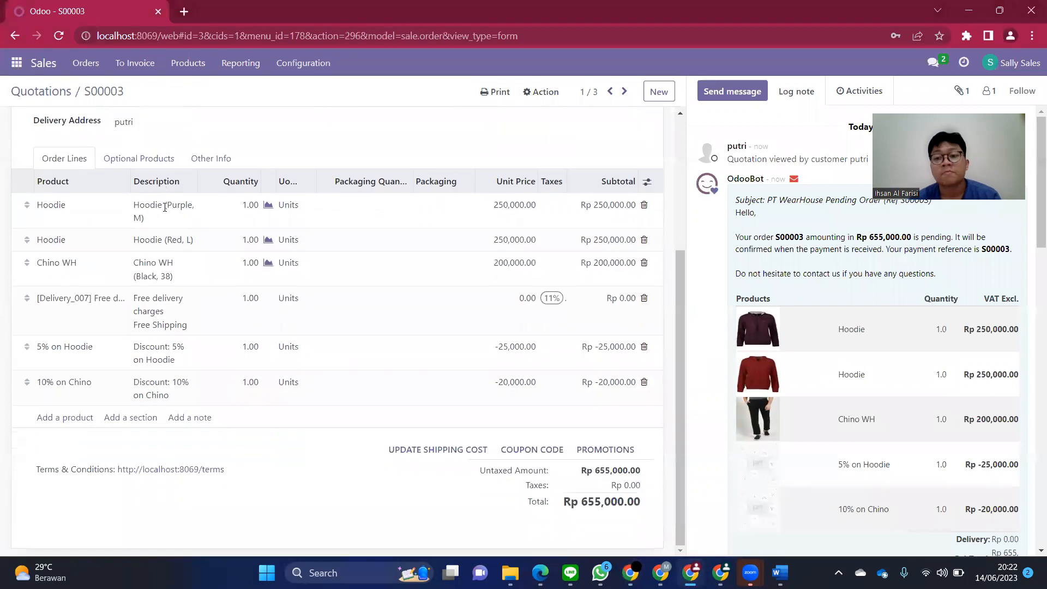
pyautogui.scroll(4, 165, 207)
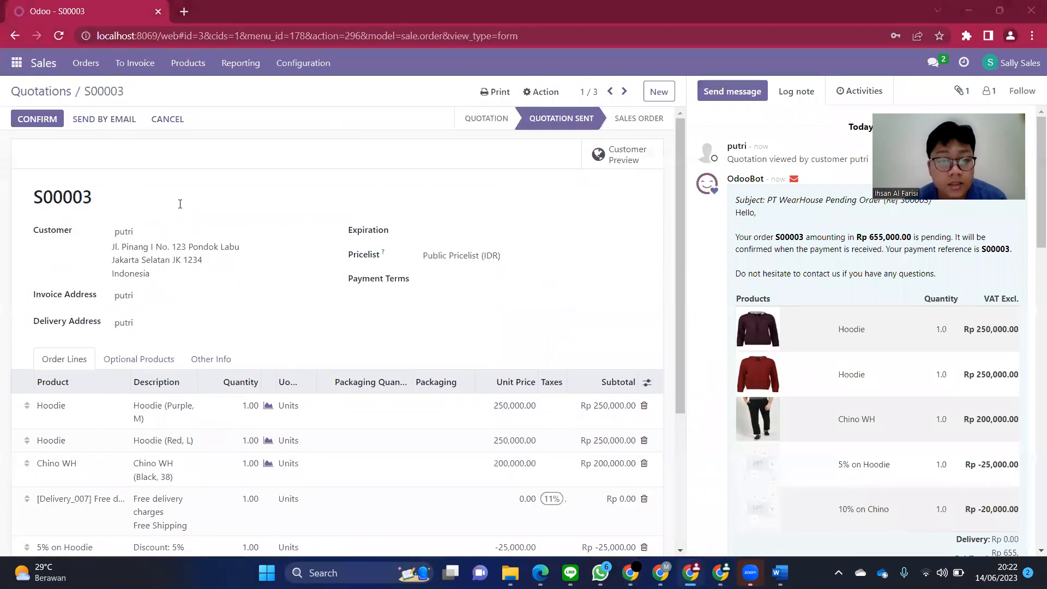
pyautogui.hotkey('alt', 'Tab')
# - Accept and sign quotation S00003 in the portal to confirm the order
pyautogui.scroll(-4, 467, 292)
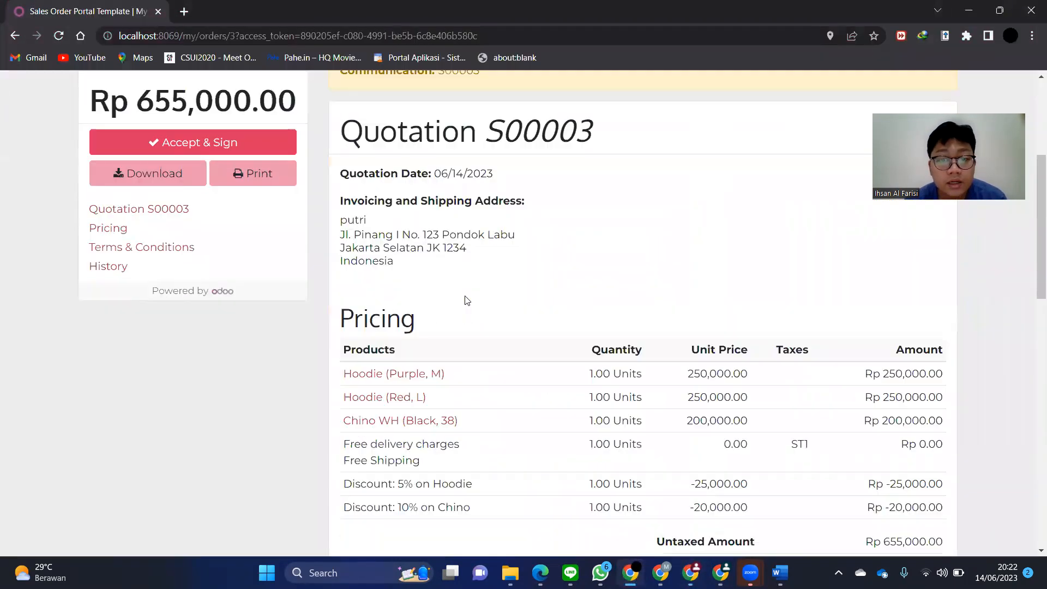
pyautogui.scroll(4, 472, 294)
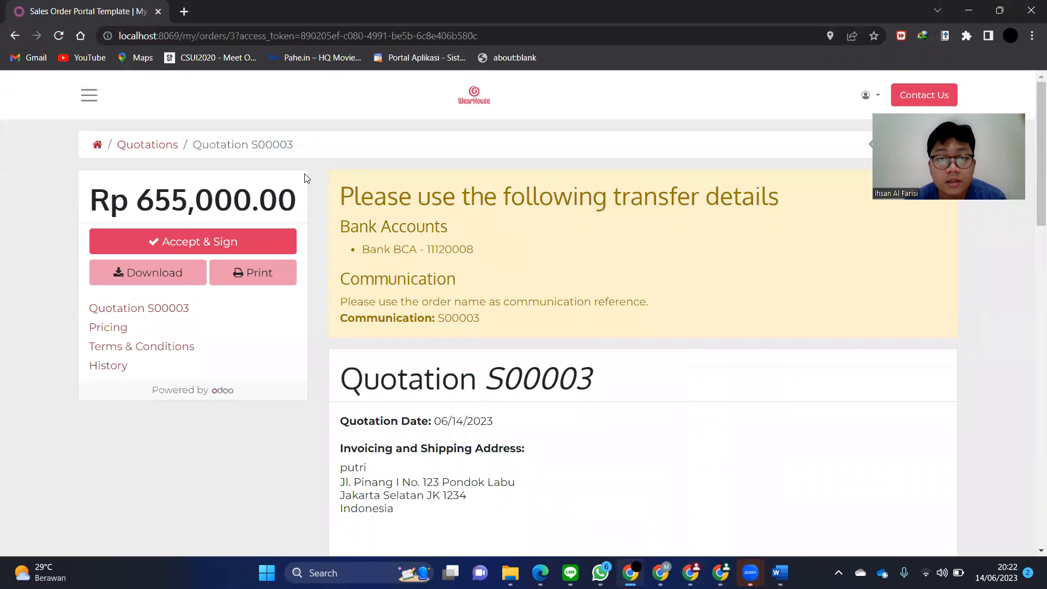
pyautogui.click(222, 243)
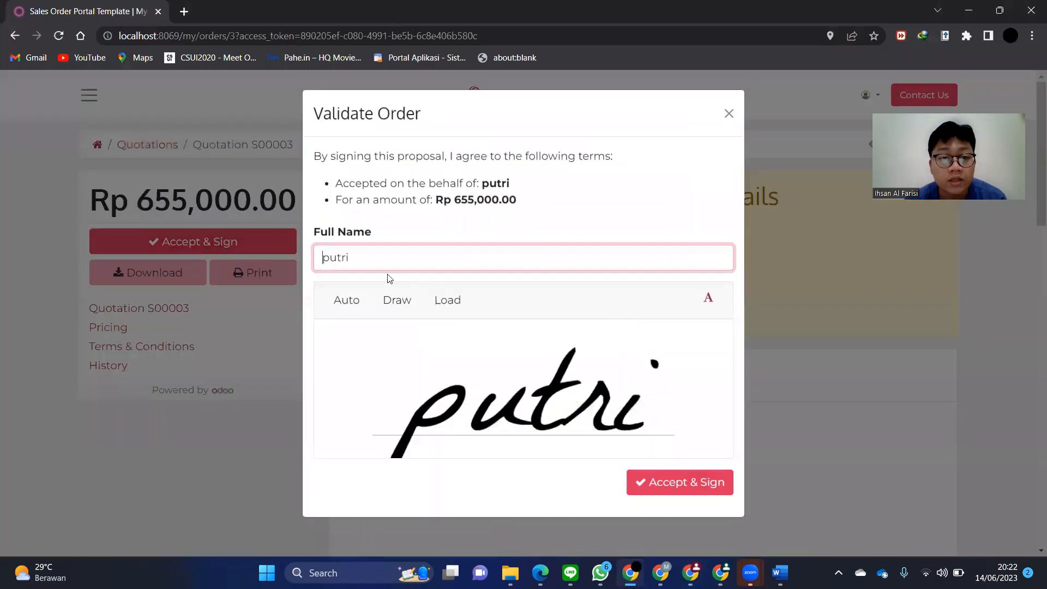
pyautogui.write('pu')
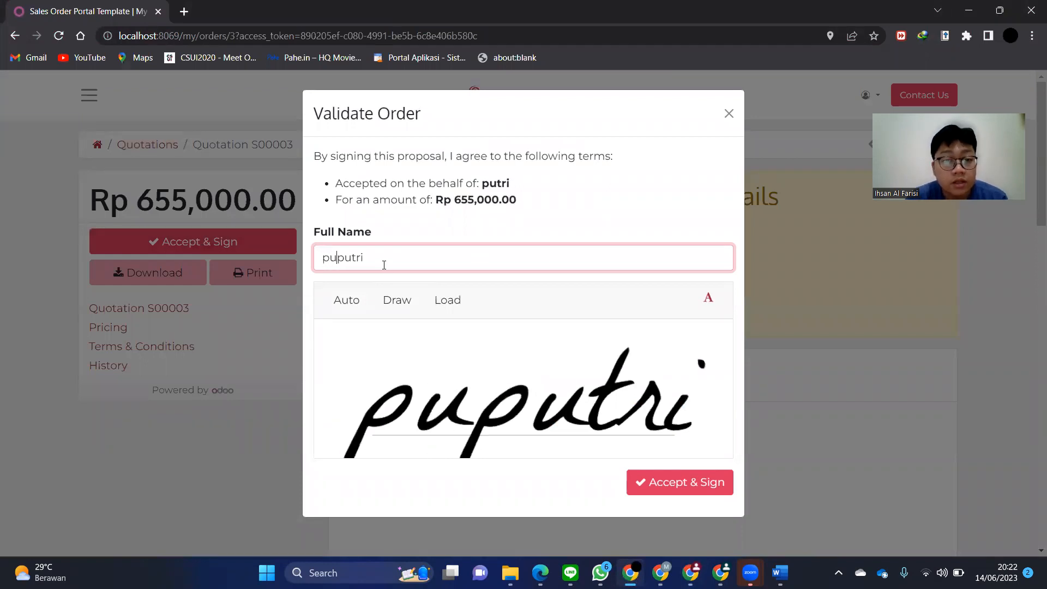
pyautogui.press('BackSpace')
pyautogui.press('BackSpace')
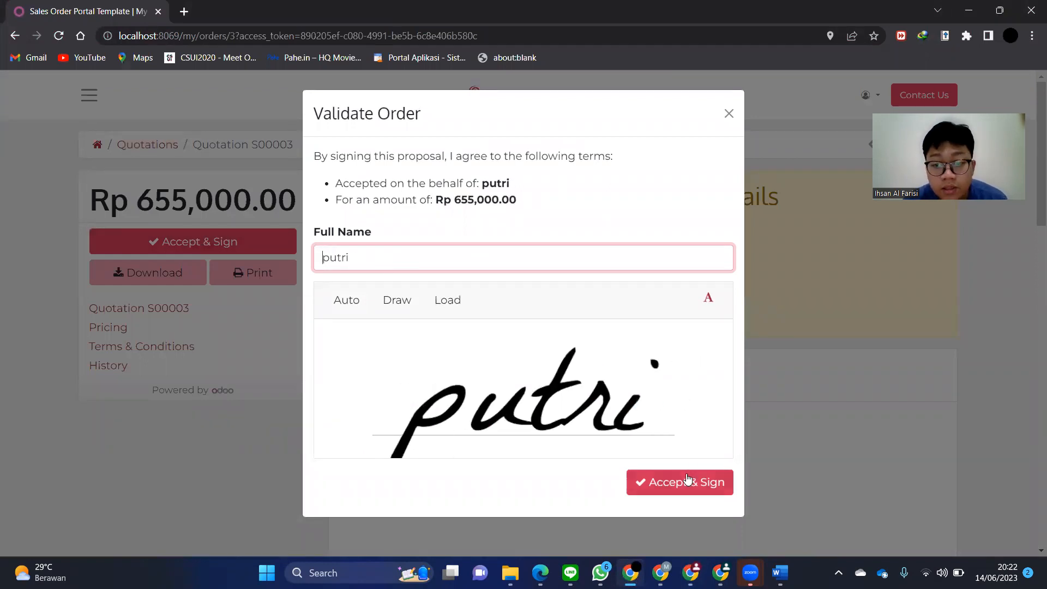
pyautogui.click(686, 480)
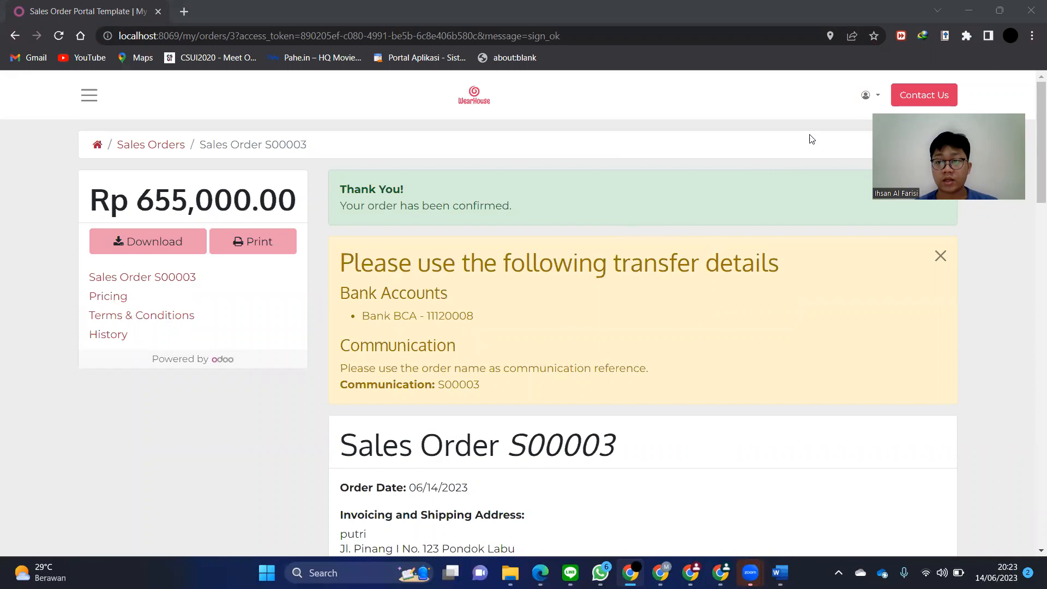
# - Review sales order S00003 from the portal's Sales Orders list, then return to the back office
pyautogui.click(865, 95)
pyautogui.click(841, 122)
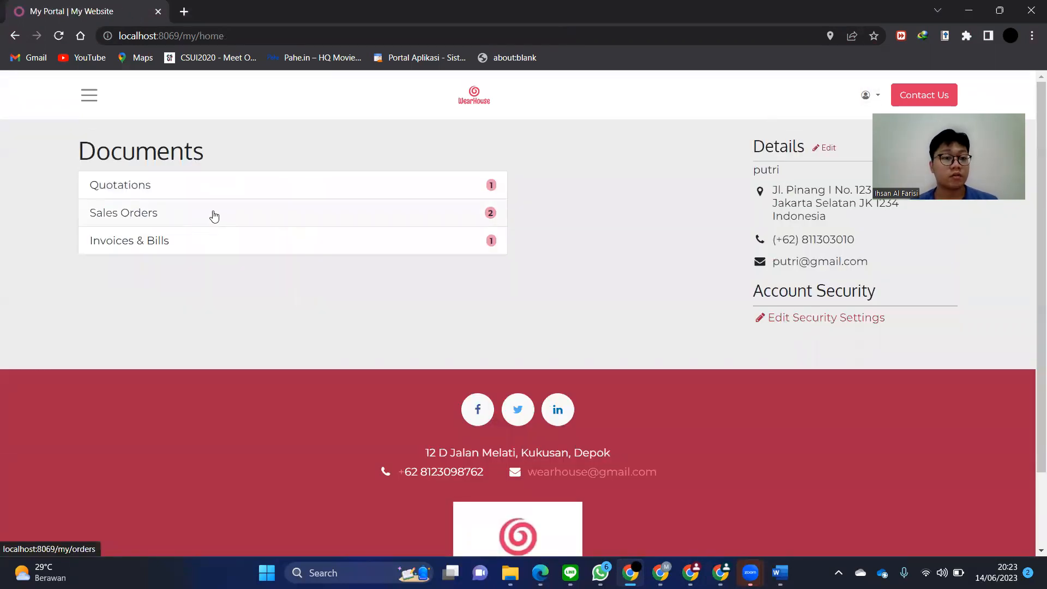
pyautogui.click(214, 216)
pyautogui.click(121, 203)
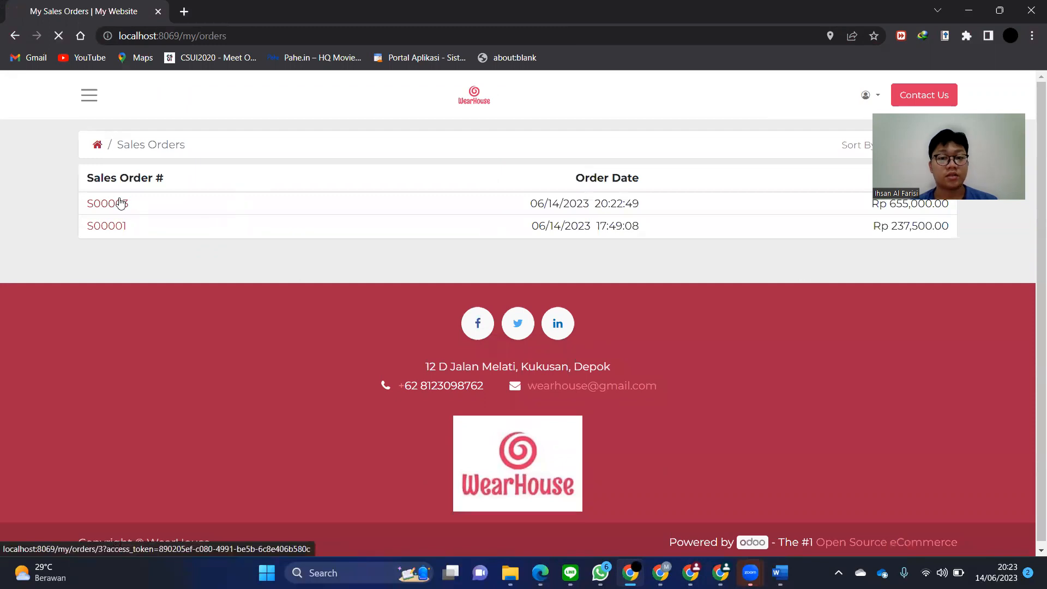
pyautogui.scroll(-11, 407, 270)
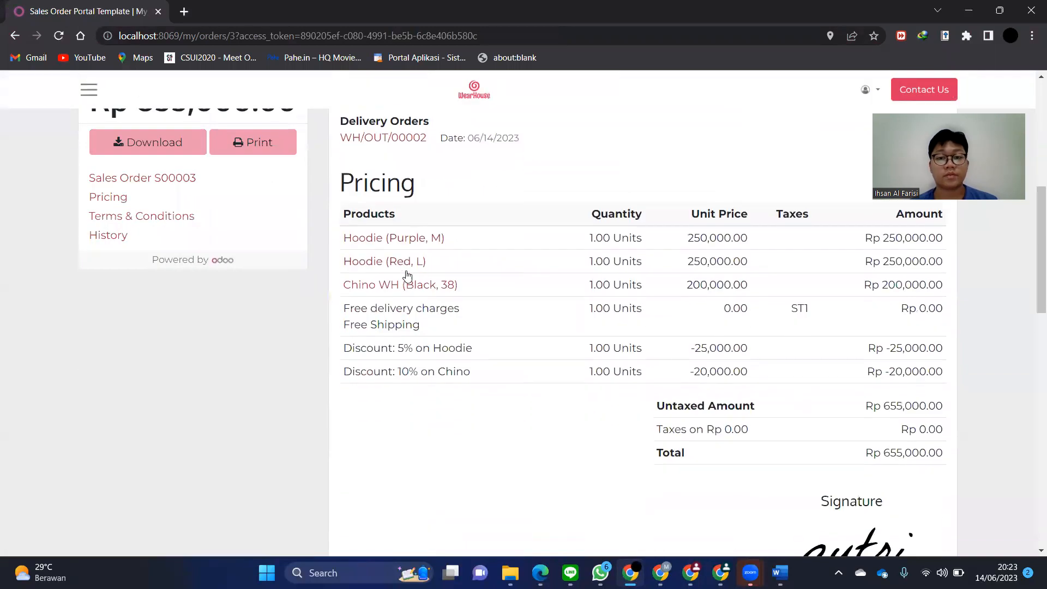
pyautogui.scroll(12, 407, 270)
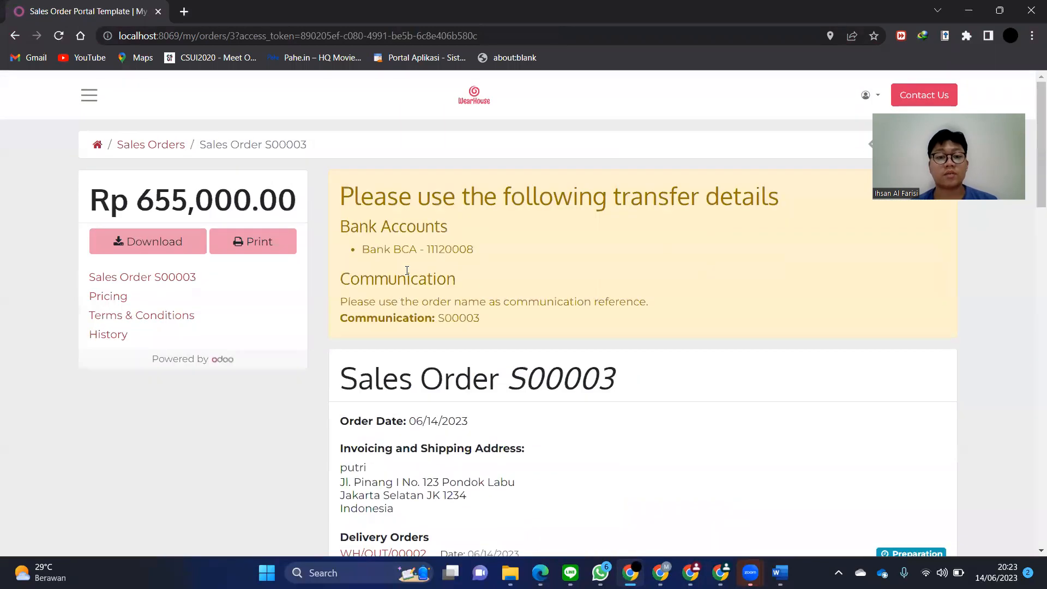
pyautogui.hotkey('alt', 'Tab')
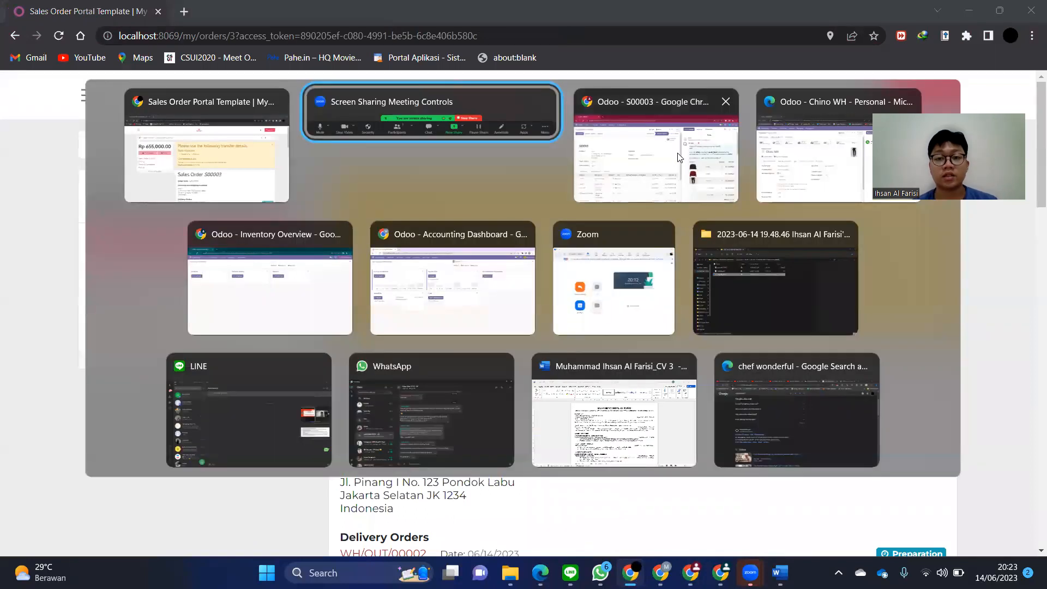
pyautogui.click(676, 159)
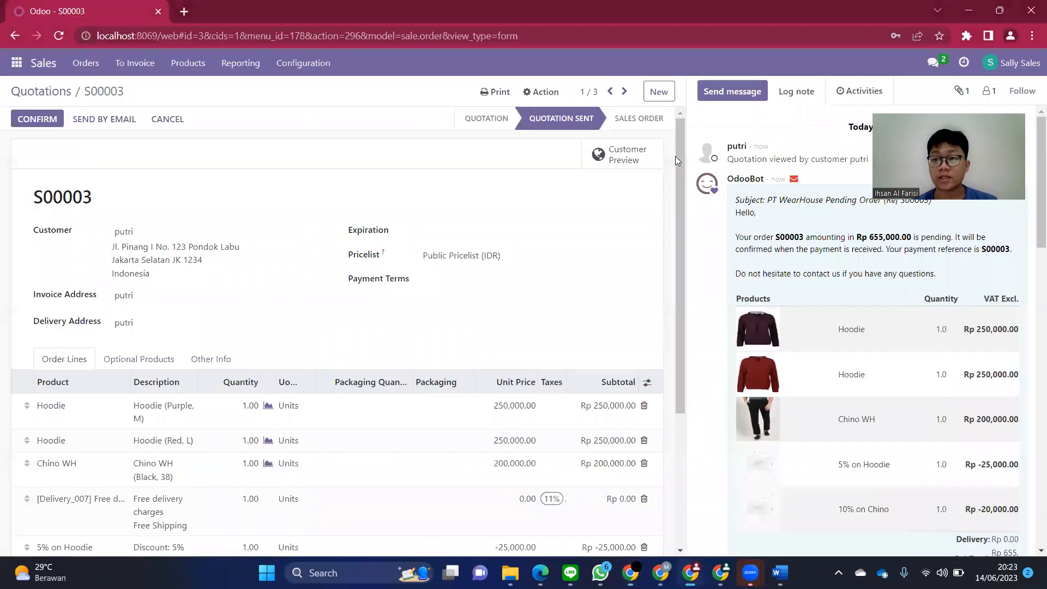
# - Reload S00003 in the back office to see it confirmed as a sales order
pyautogui.click(65, 41)
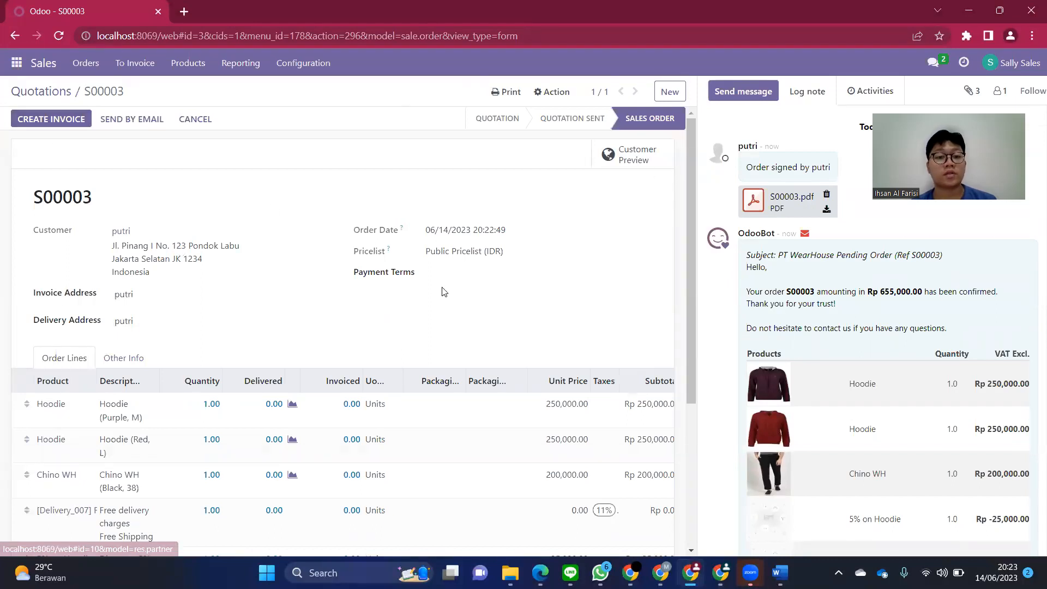
pyautogui.scroll(-3, 443, 292)
pyautogui.scroll(3, 442, 292)
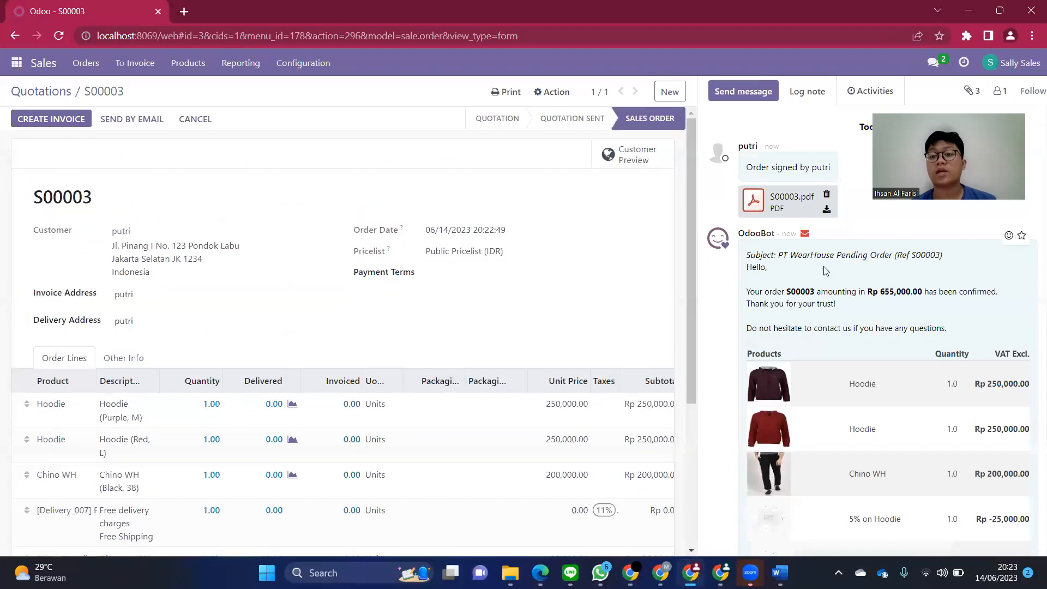
# - Bring up and reload the Inventory Overview showing one delivery to process
pyautogui.moveTo(691, 572)
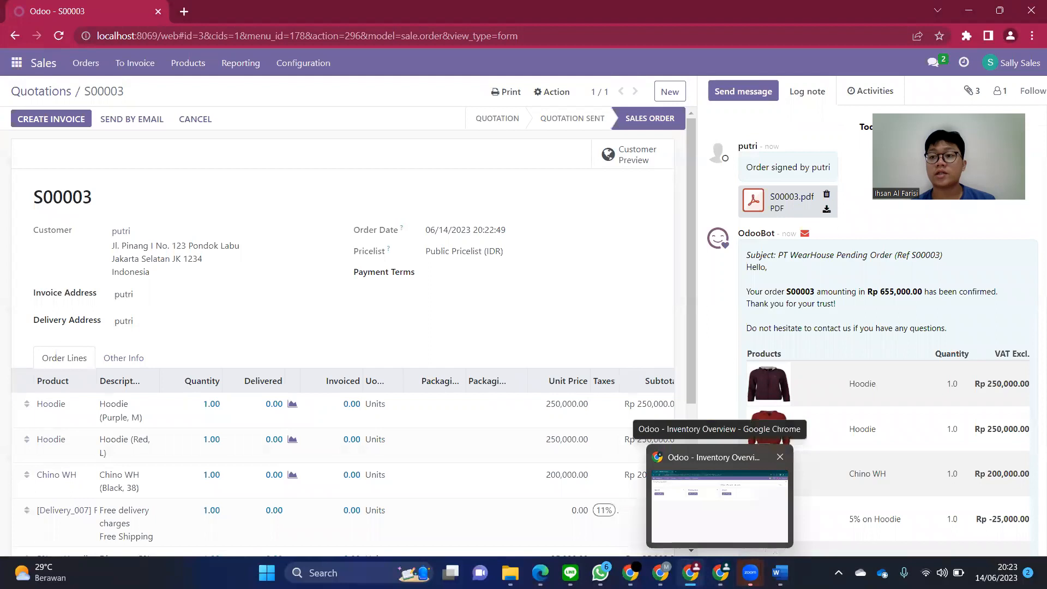
pyautogui.click(719, 496)
pyautogui.click(57, 35)
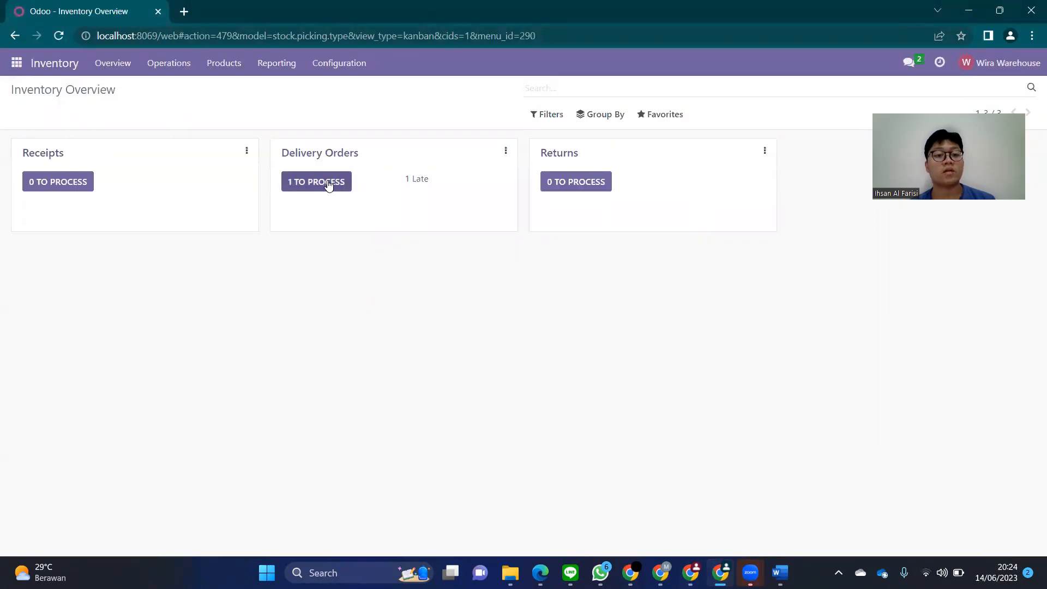
# - Validate delivery WH/OUT/00002 via Immediate Transfer, marking all three items done
pyautogui.click(328, 186)
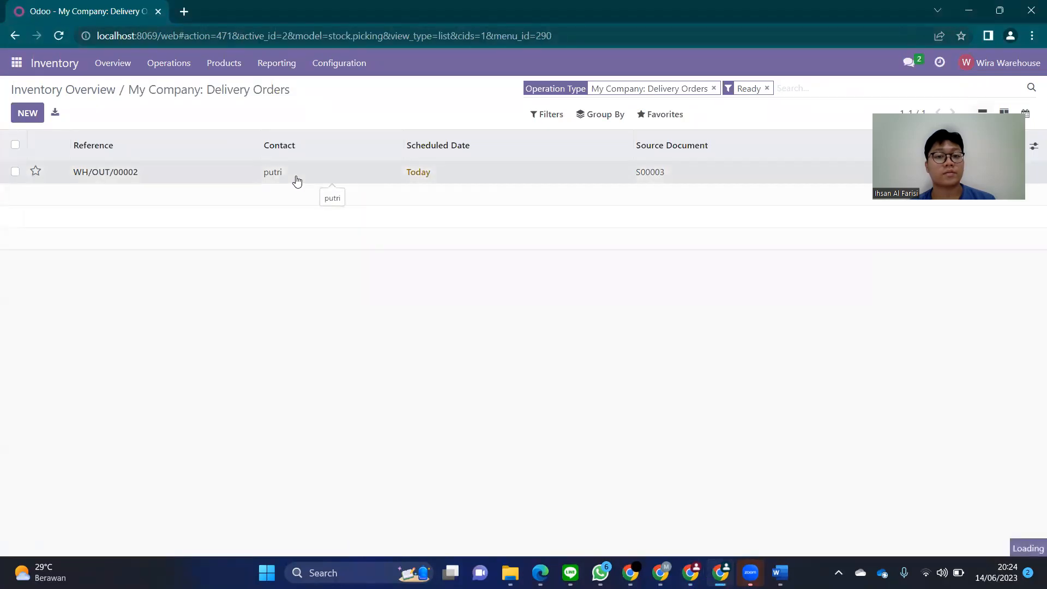
pyautogui.click(297, 181)
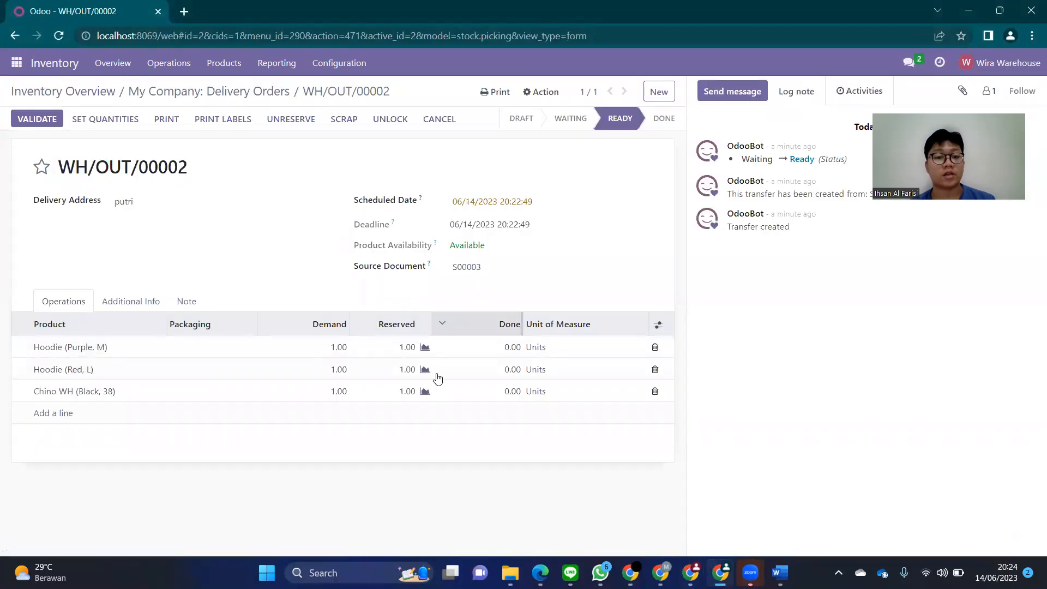
pyautogui.click(51, 126)
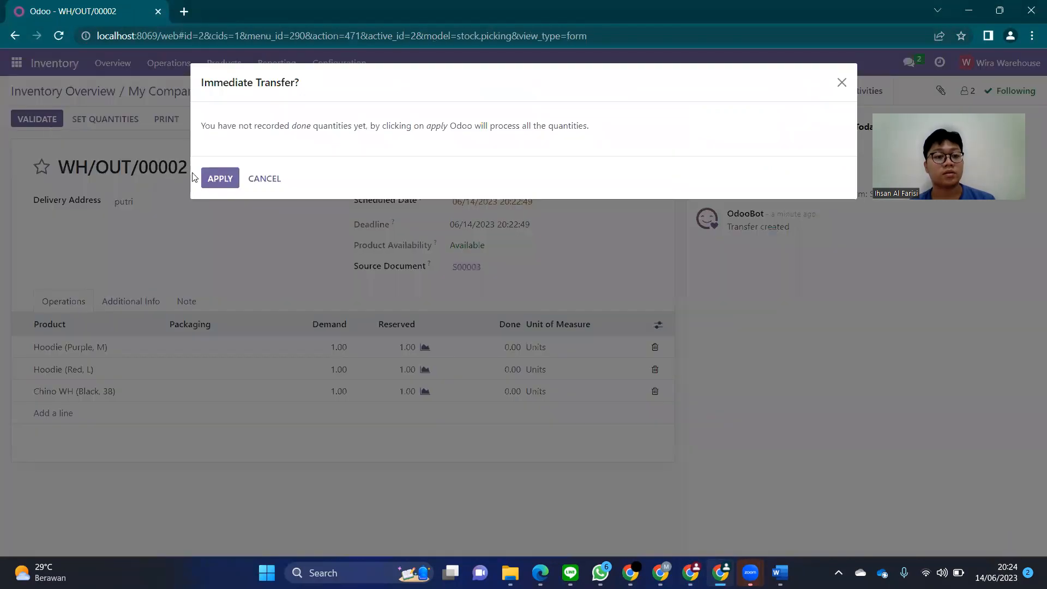
pyautogui.click(211, 181)
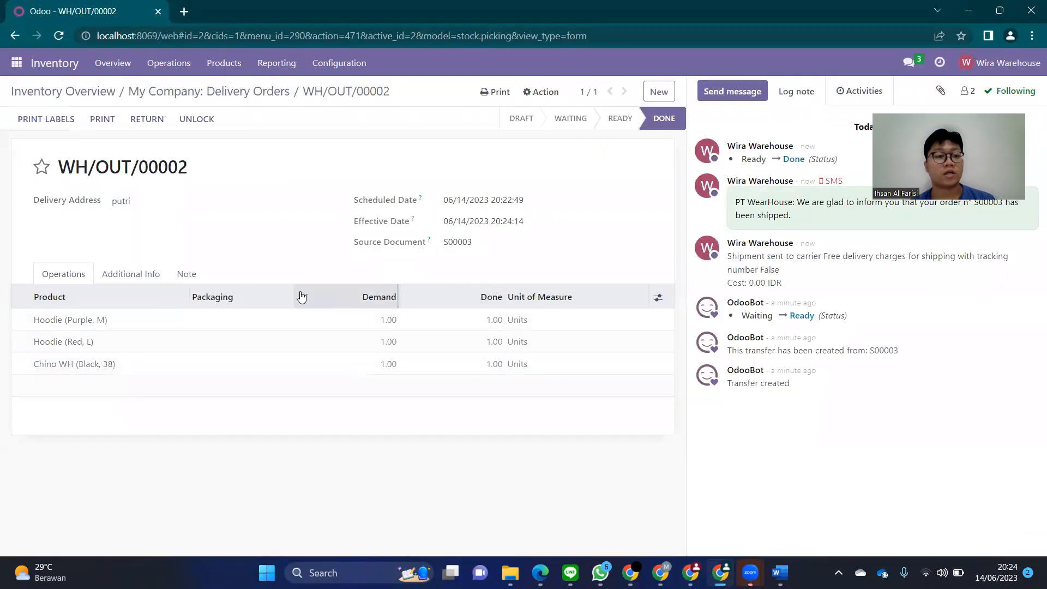
pyautogui.hotkey('alt', 'Tab')
pyautogui.hotkey('alt', 'Tab')
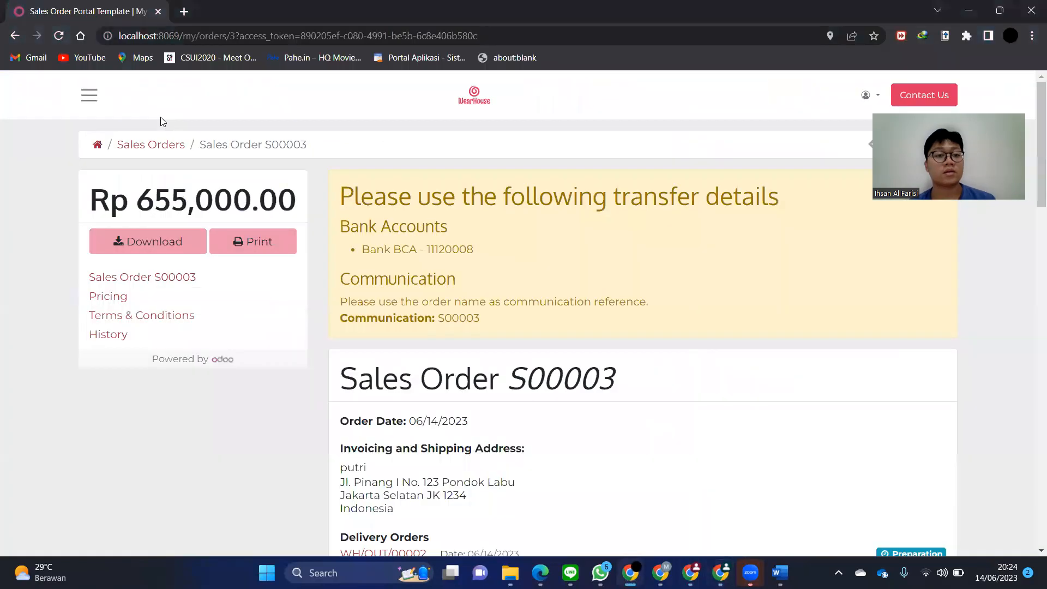
# - Reload the S00003 portal page to confirm Shipped, then open My Account
pyautogui.click(60, 36)
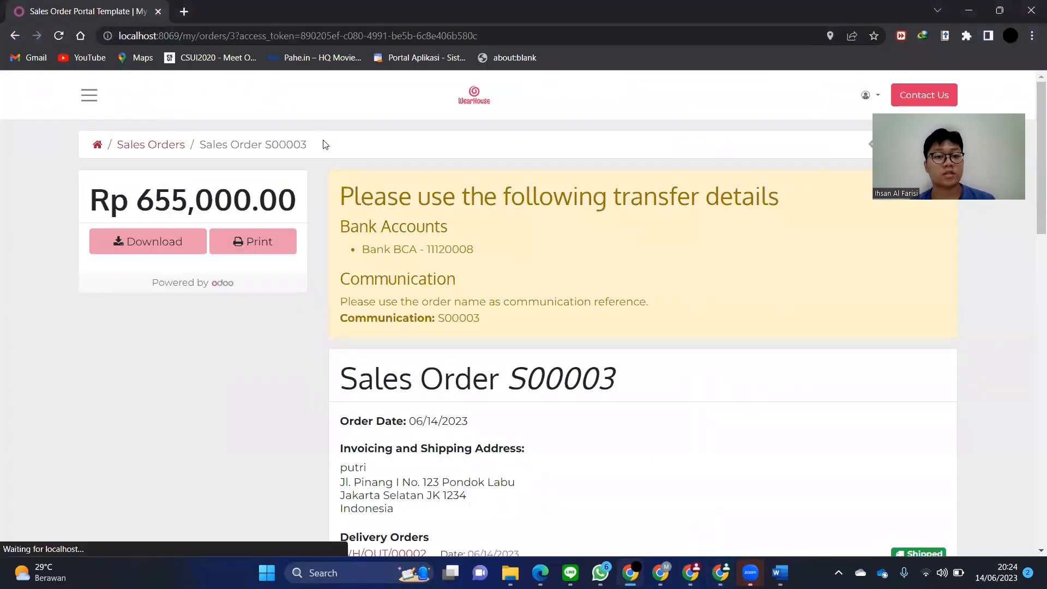
pyautogui.scroll(-1, 323, 140)
pyautogui.scroll(-2, 323, 140)
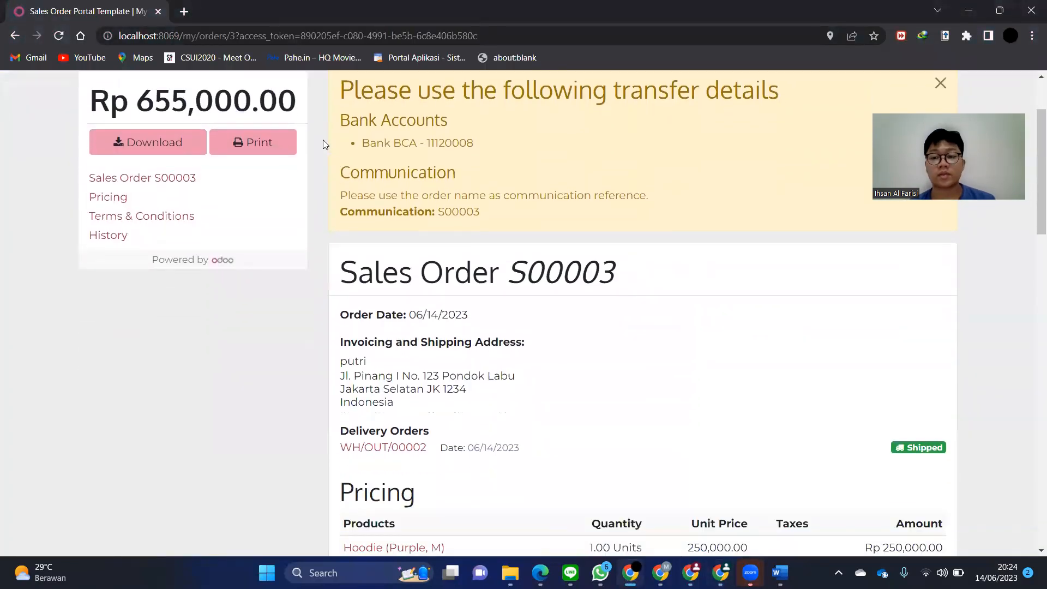
pyautogui.scroll(-1, 830, 374)
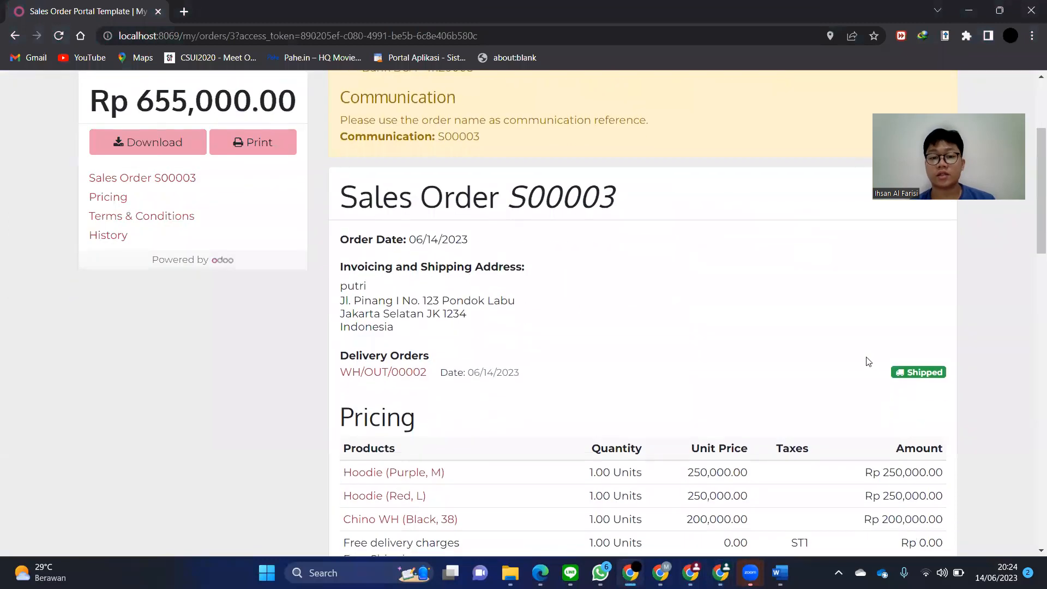
pyautogui.scroll(3, 868, 361)
pyautogui.click(870, 96)
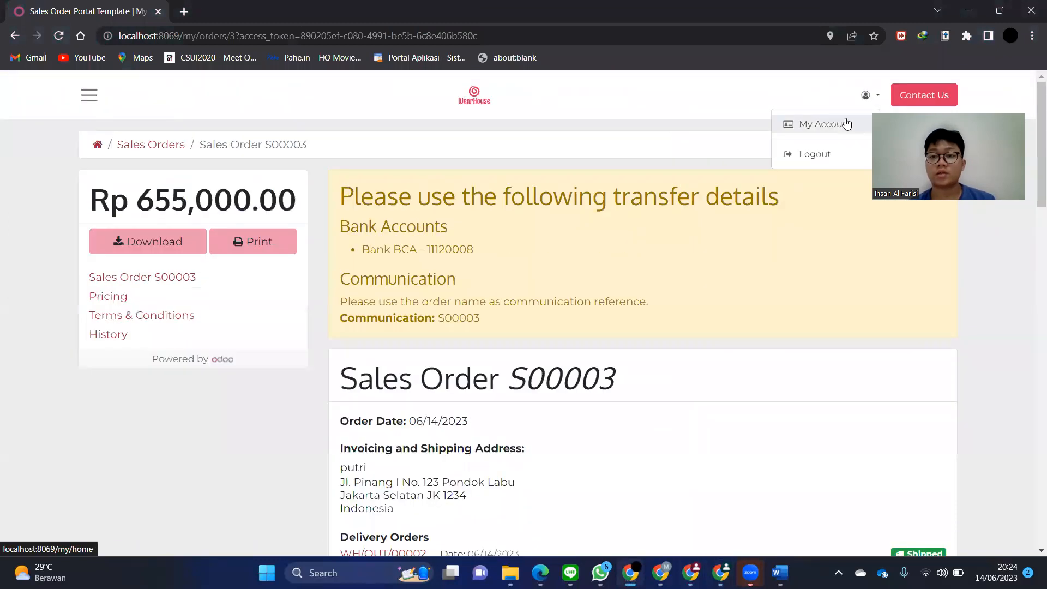
pyautogui.click(845, 123)
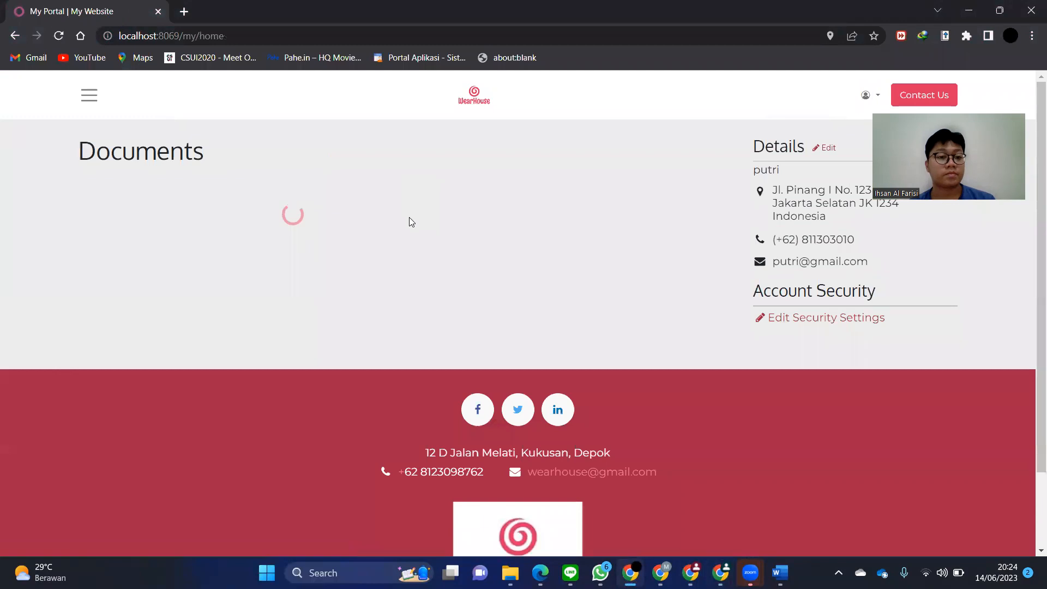
# - Reload back-office order S00003 and check its lines show 1.00 delivered
pyautogui.hotkey('alt', 'Tab')
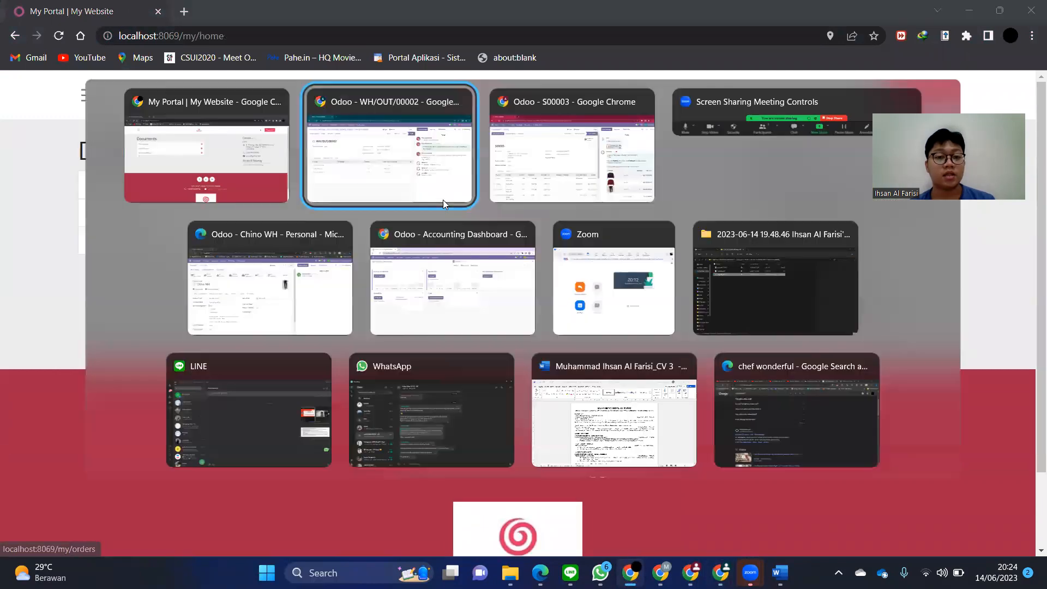
pyautogui.click(526, 188)
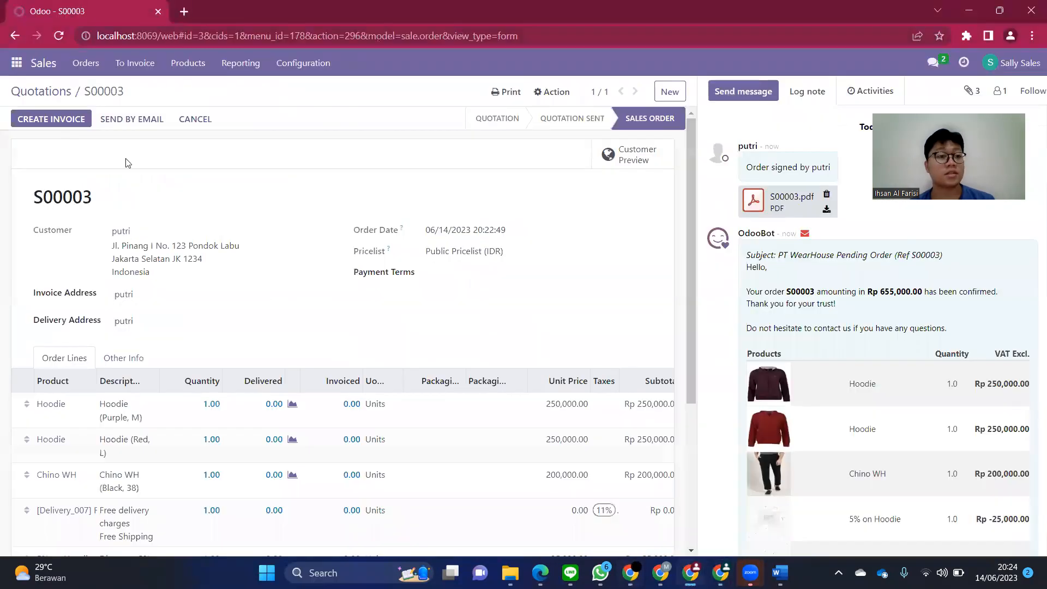
pyautogui.click(58, 36)
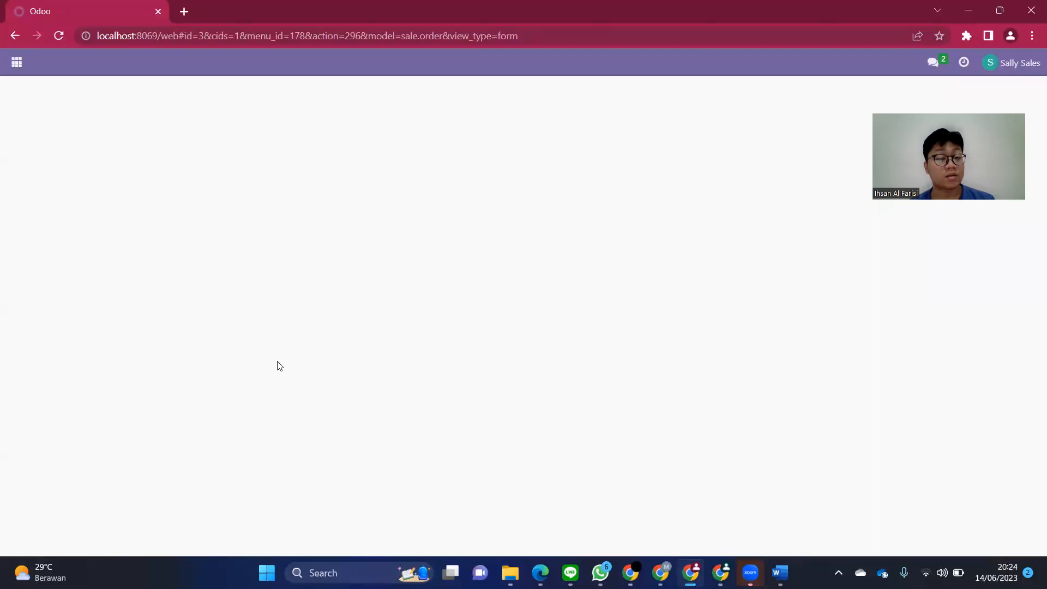
pyautogui.scroll(-3, 300, 327)
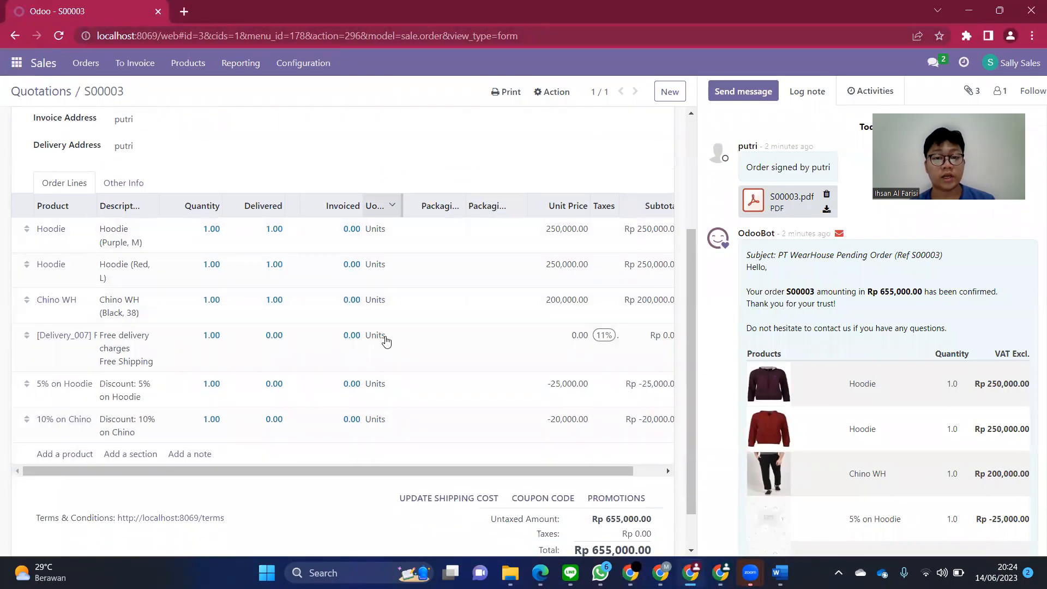
pyautogui.scroll(3, 345, 278)
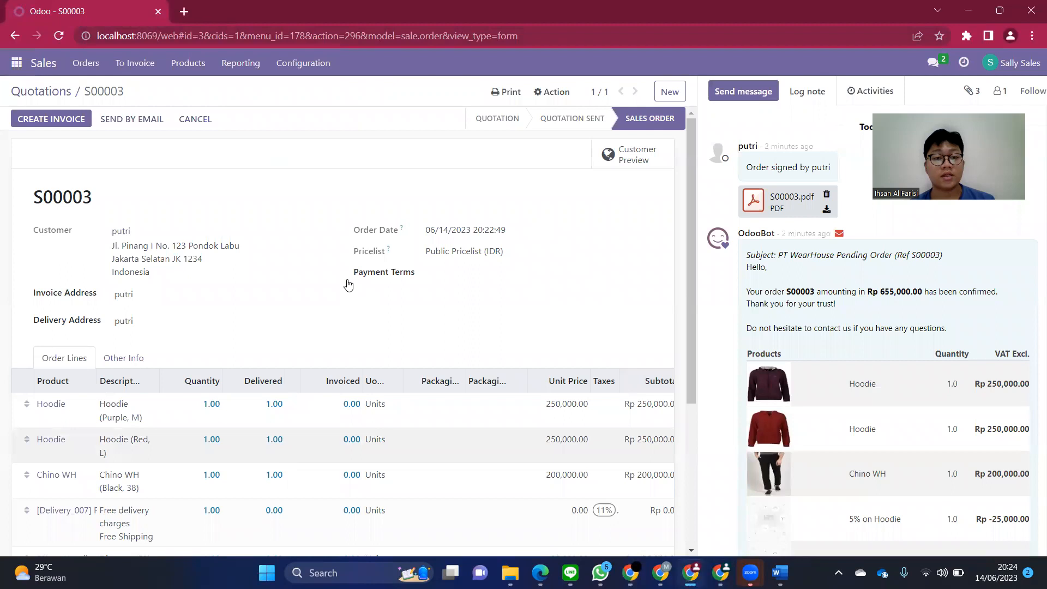
# - Create a Regular invoice from S00003 and open the draft
pyautogui.click(70, 118)
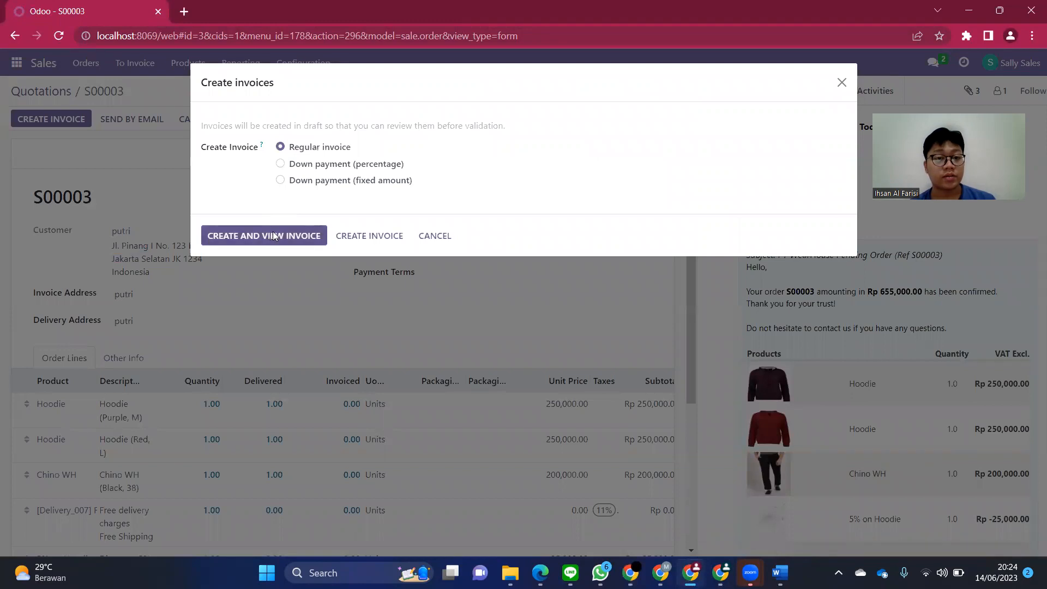
pyautogui.click(274, 235)
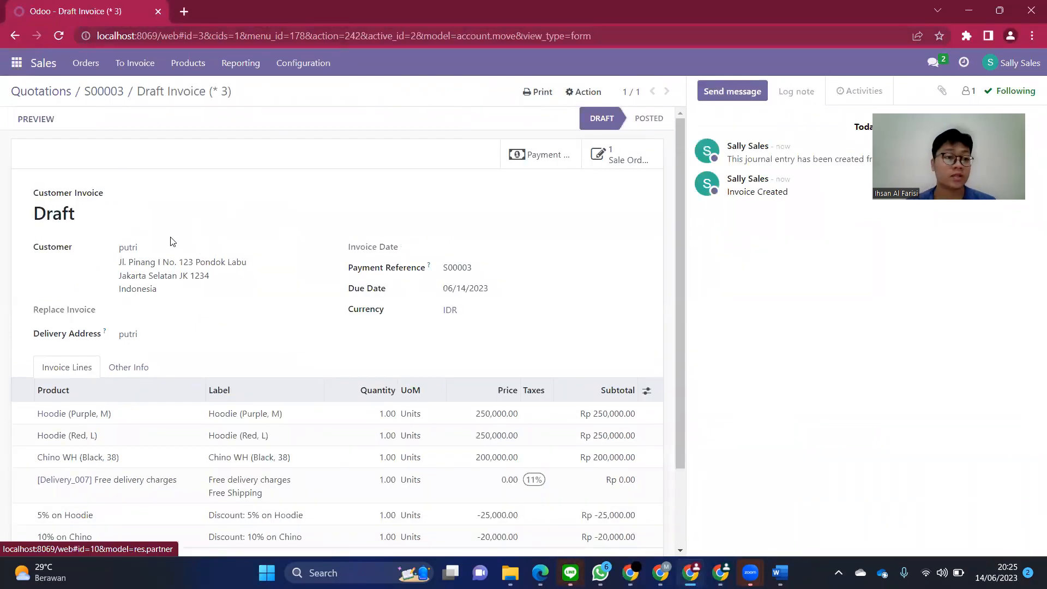
pyautogui.hotkey('alt', 'Tab')
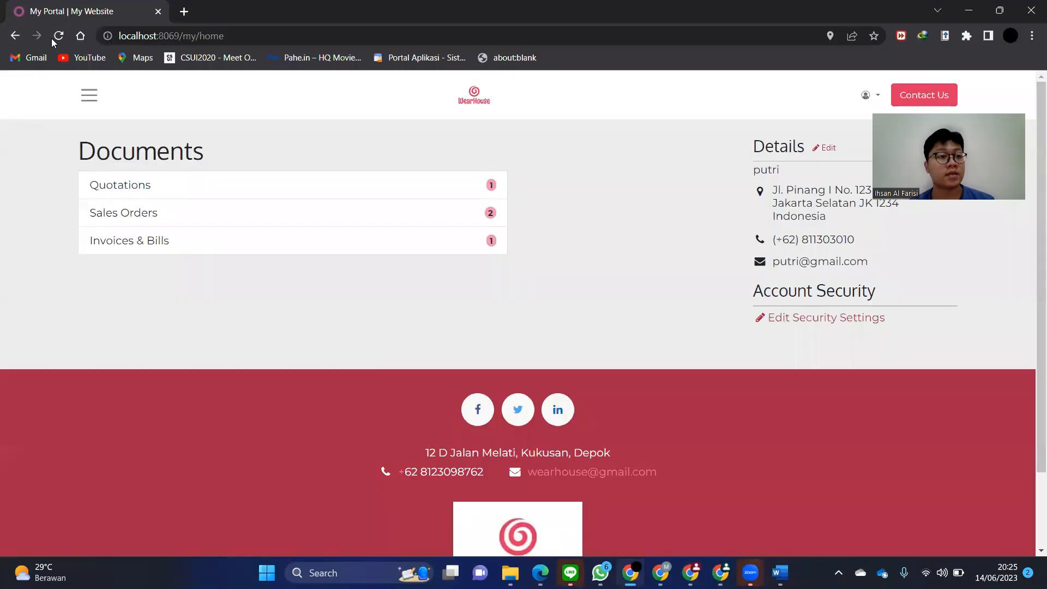
# - Reload the portal and check Invoices & Bills, where only INV/2023/00001 is Paid
pyautogui.click(57, 36)
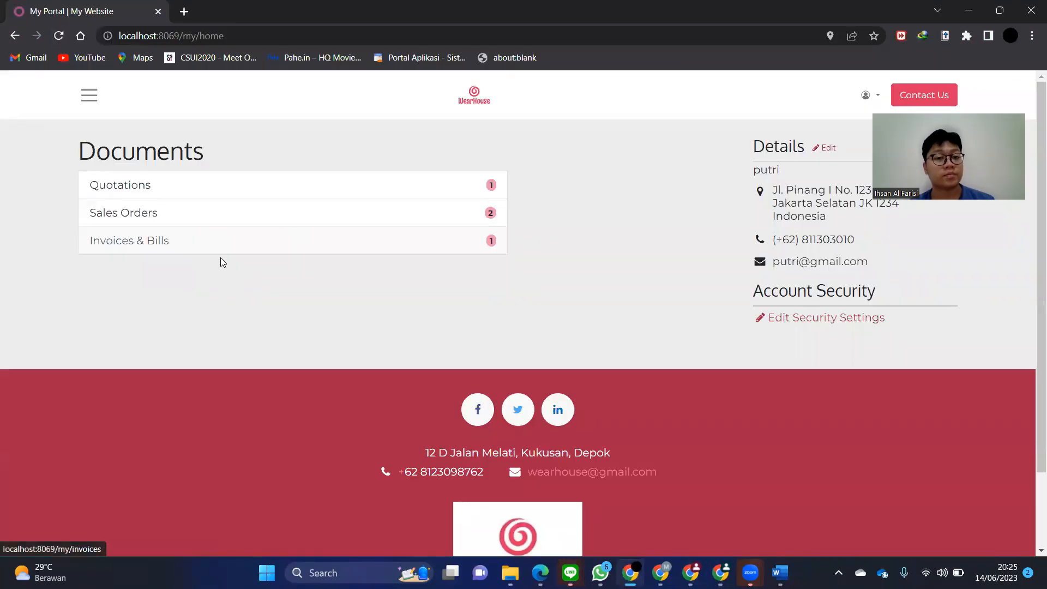
pyautogui.click(240, 246)
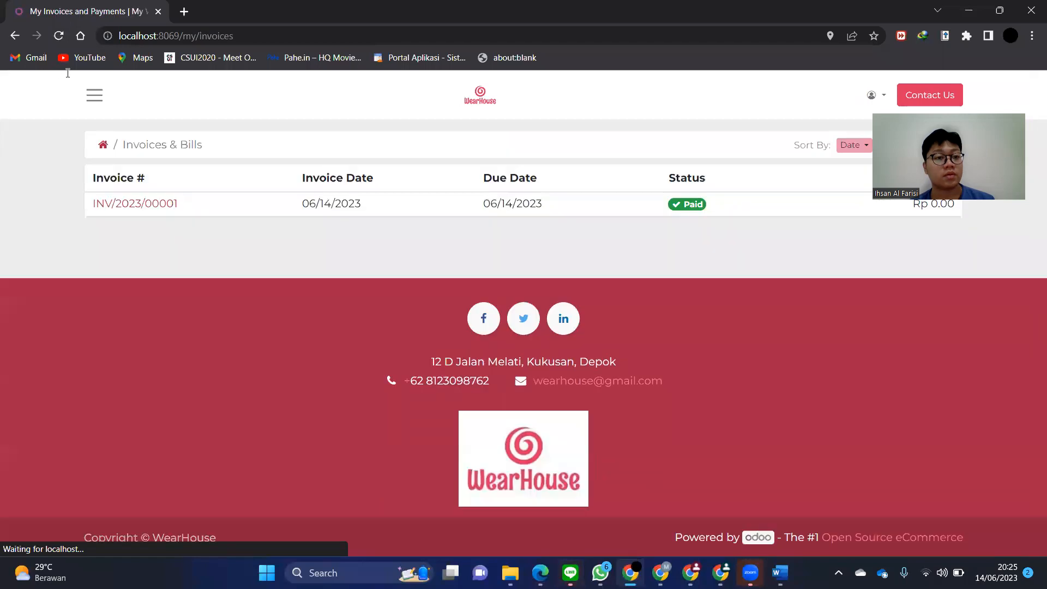
pyautogui.click(15, 36)
pyautogui.hotkey('alt', 'Tab')
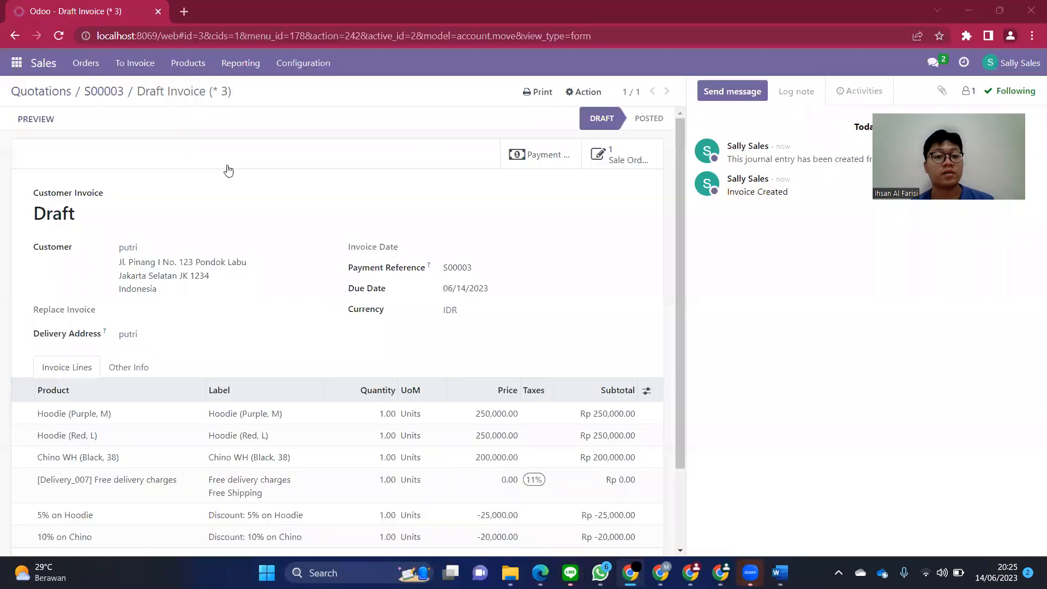
pyautogui.hotkey('alt', 'Tab')
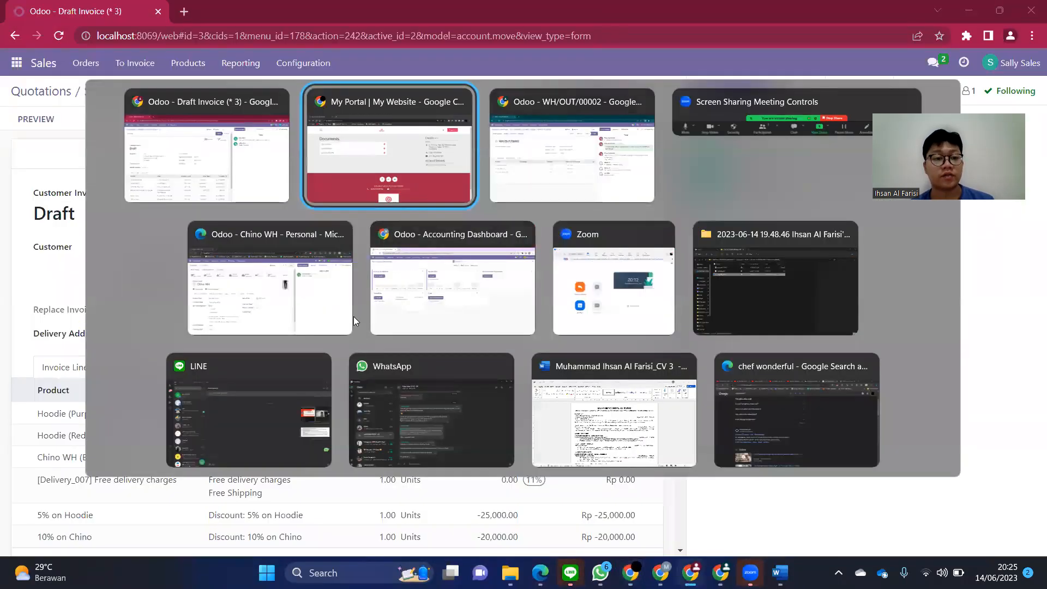
pyautogui.click(445, 307)
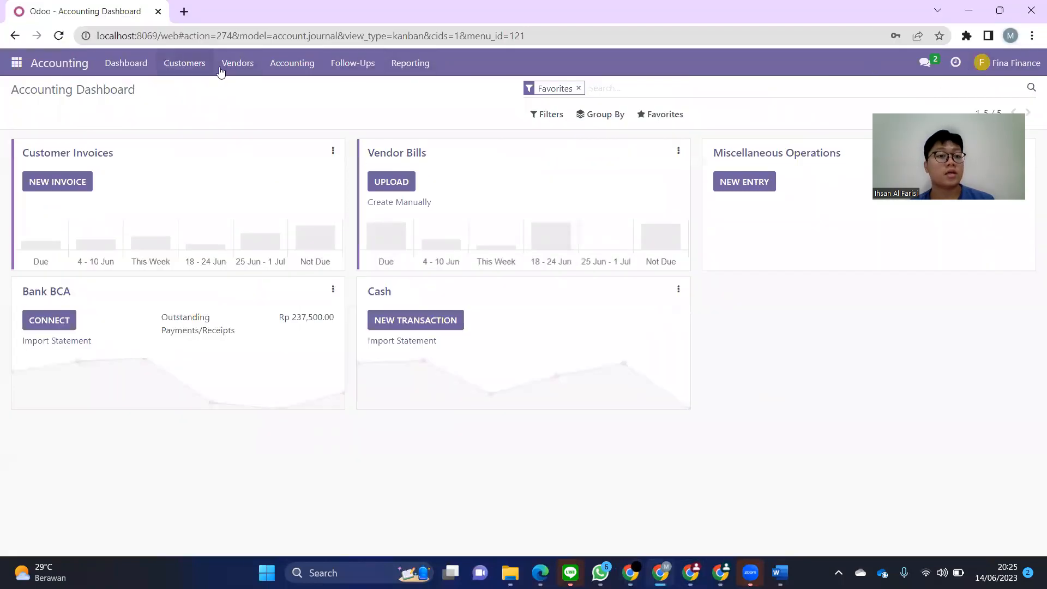
# - Open the Rp 655,000.00 draft in Customer Invoices and confirm it as INV/2023/00002
pyautogui.click(193, 65)
pyautogui.click(192, 89)
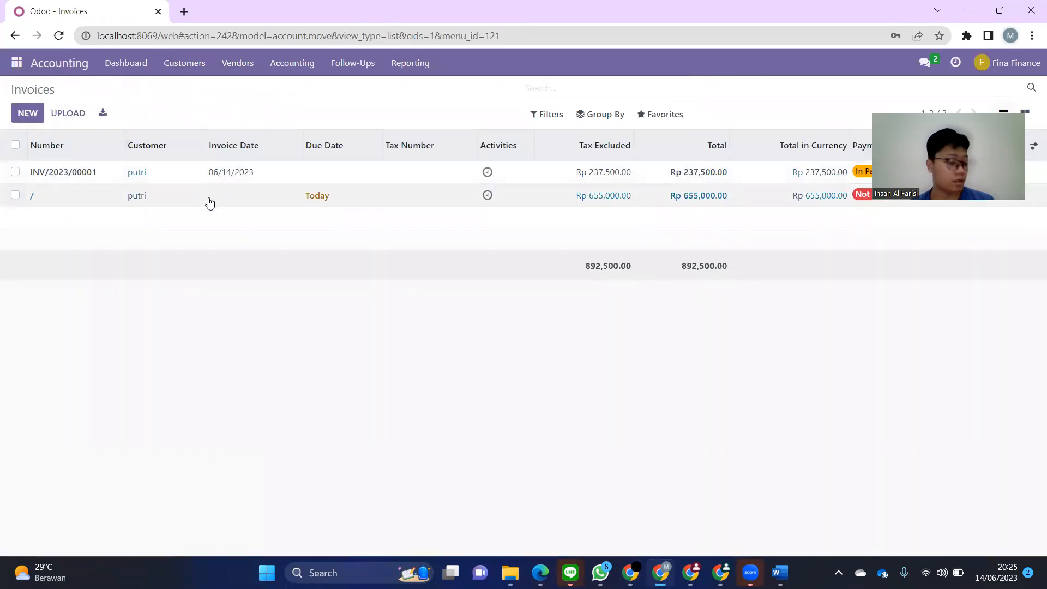
pyautogui.click(156, 200)
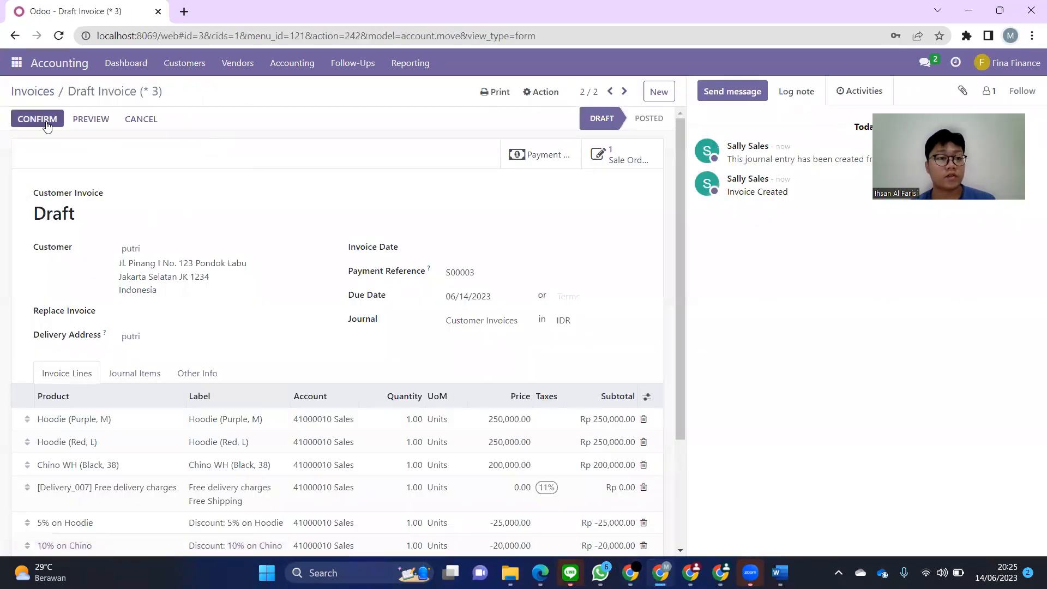
pyautogui.scroll(-3, 214, 262)
pyautogui.scroll(3, 214, 262)
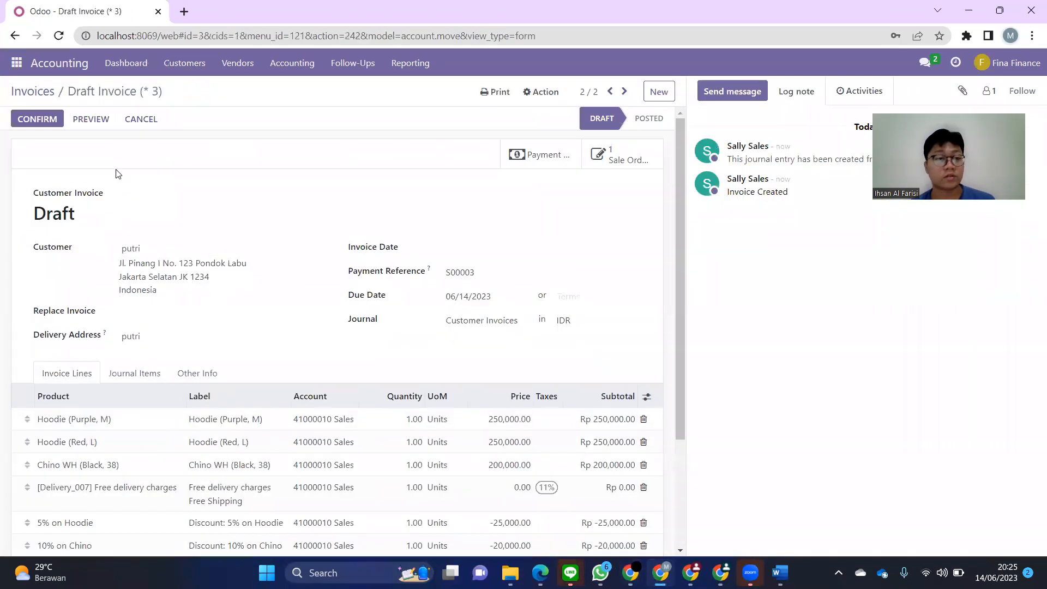
pyautogui.click(36, 121)
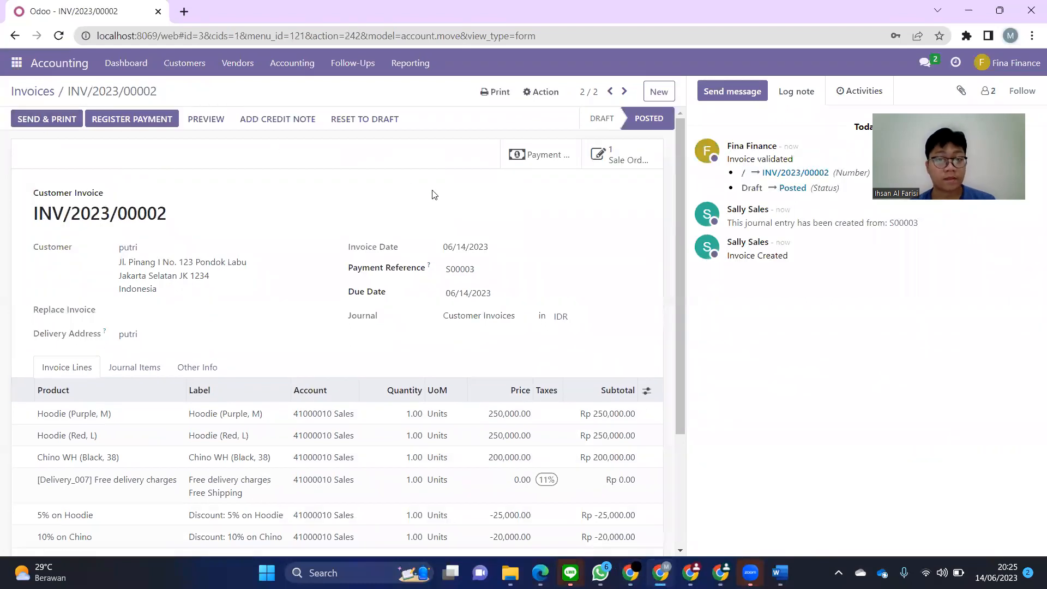
# - In the reloaded customer portal, open invoice INV/2023/00002 from Invoices & Bills
pyautogui.hotkey('alt', 'Tab')
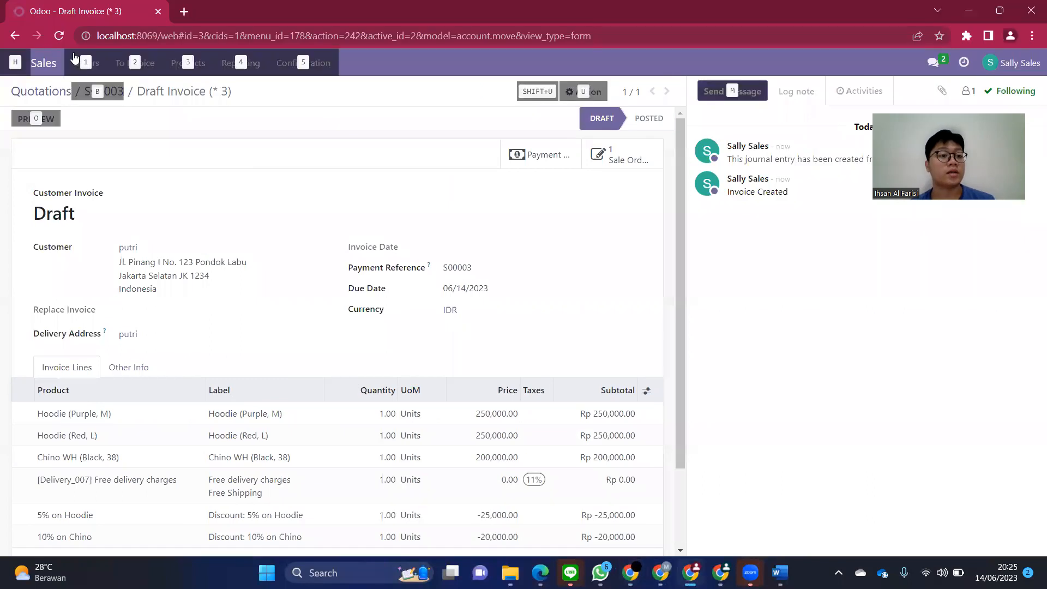
pyautogui.hotkey('alt', 'Tab')
pyautogui.hotkey('alt', 'Tab')
pyautogui.press('Tab')
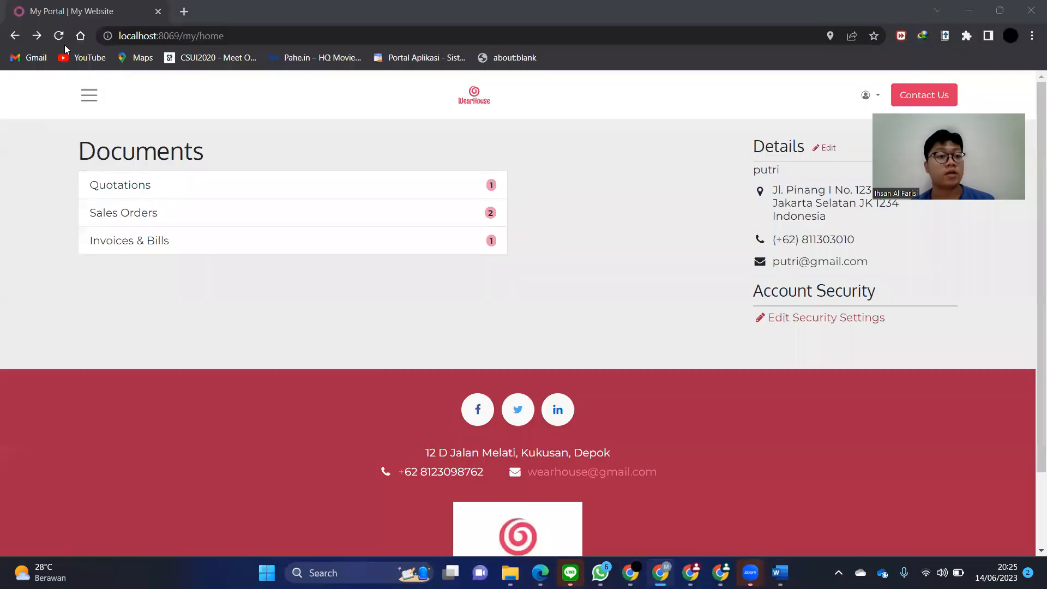
pyautogui.click(59, 37)
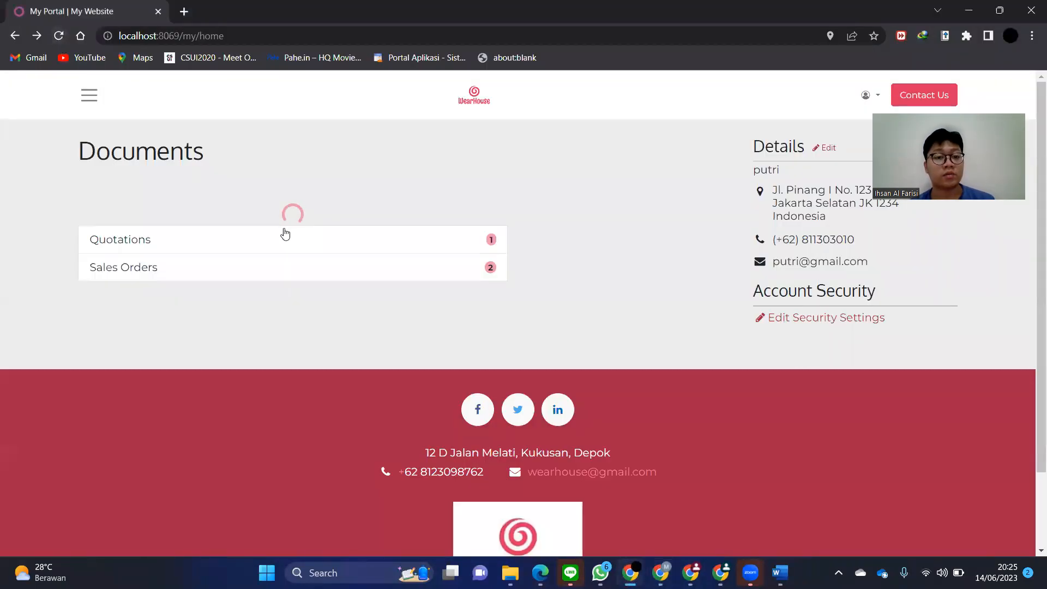
pyautogui.click(323, 247)
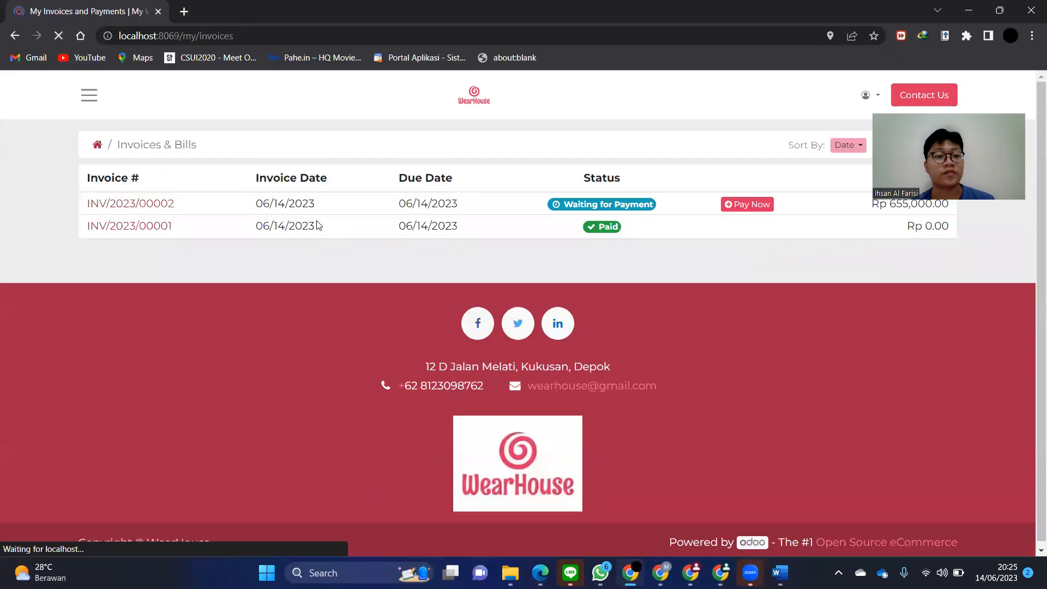
pyautogui.click(165, 204)
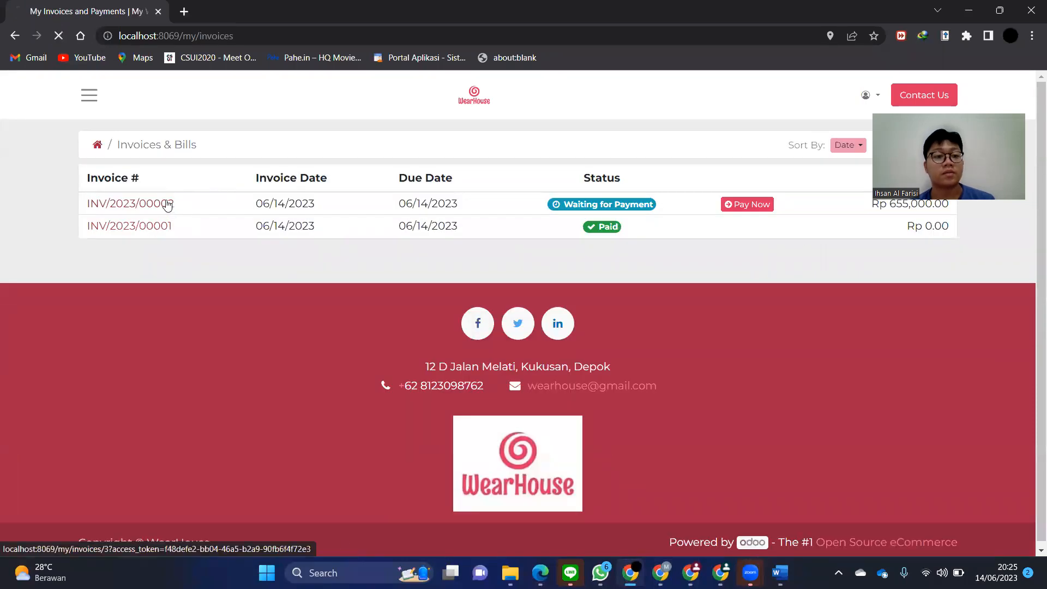
# - Pay INV/2023/00002 online from the portal with the bank transfer method
pyautogui.scroll(-6, 466, 261)
pyautogui.scroll(3, 467, 260)
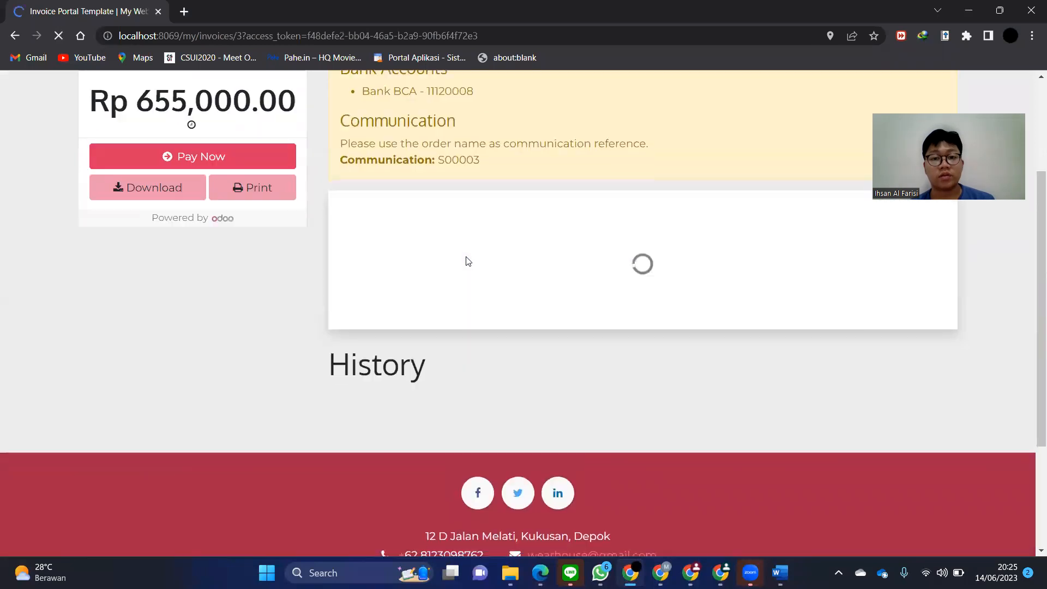
pyautogui.scroll(2, 466, 260)
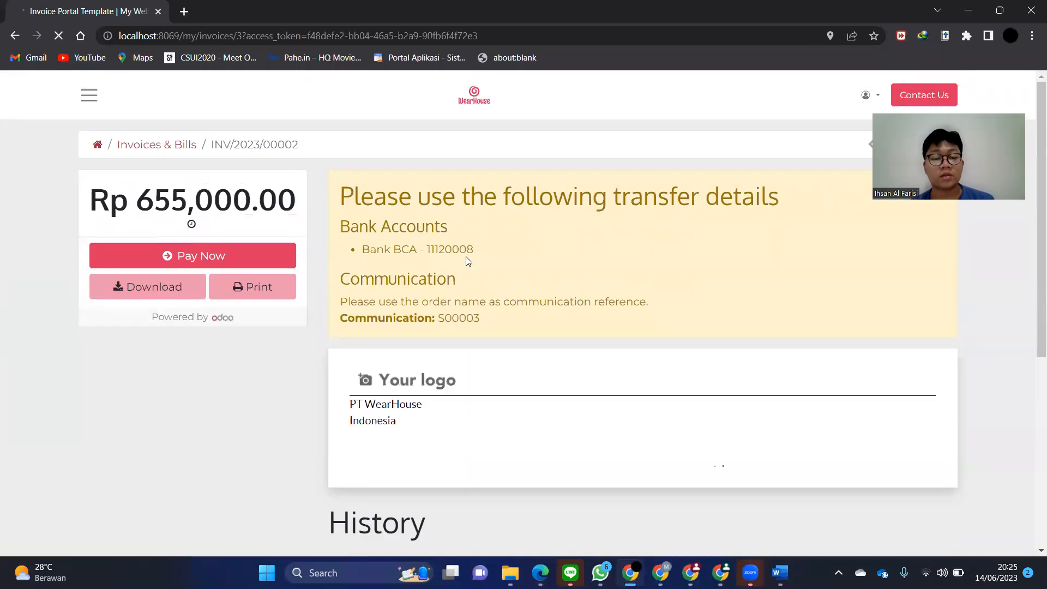
pyautogui.scroll(-8, 489, 247)
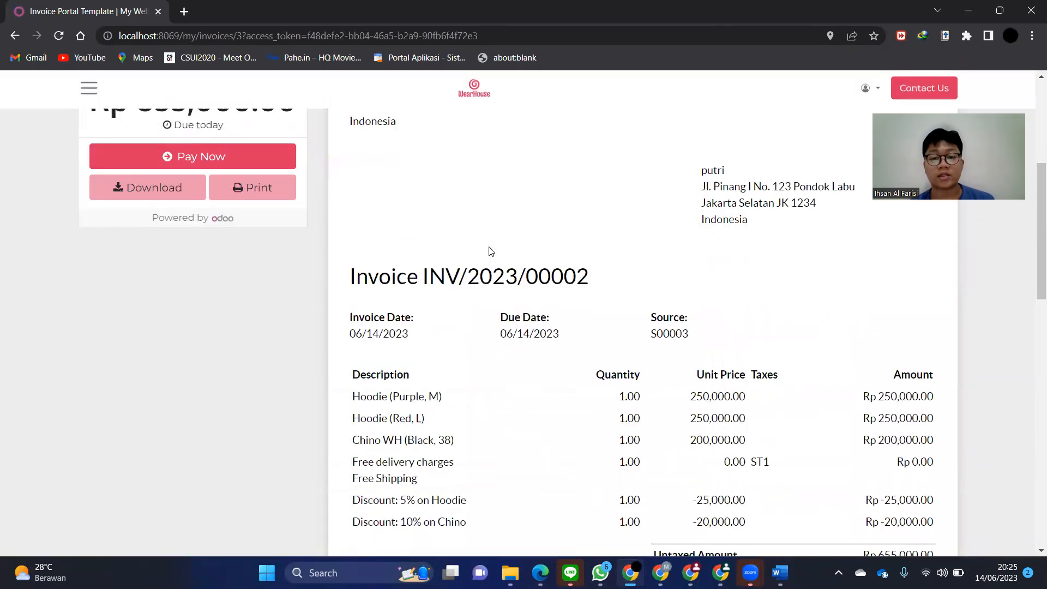
pyautogui.scroll(8, 792, 368)
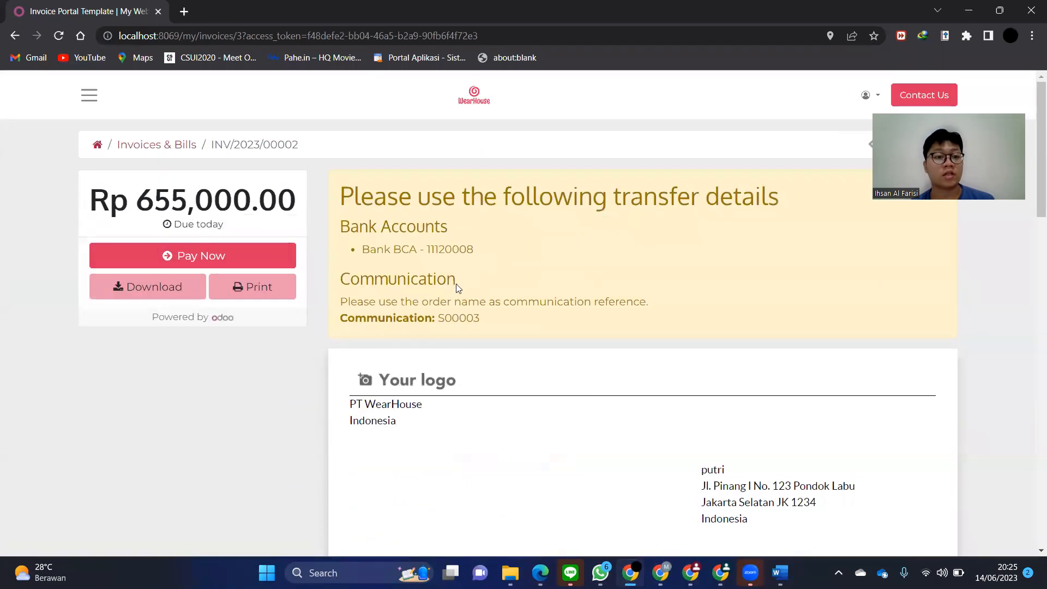
pyautogui.hotkey('alt', 'Tab')
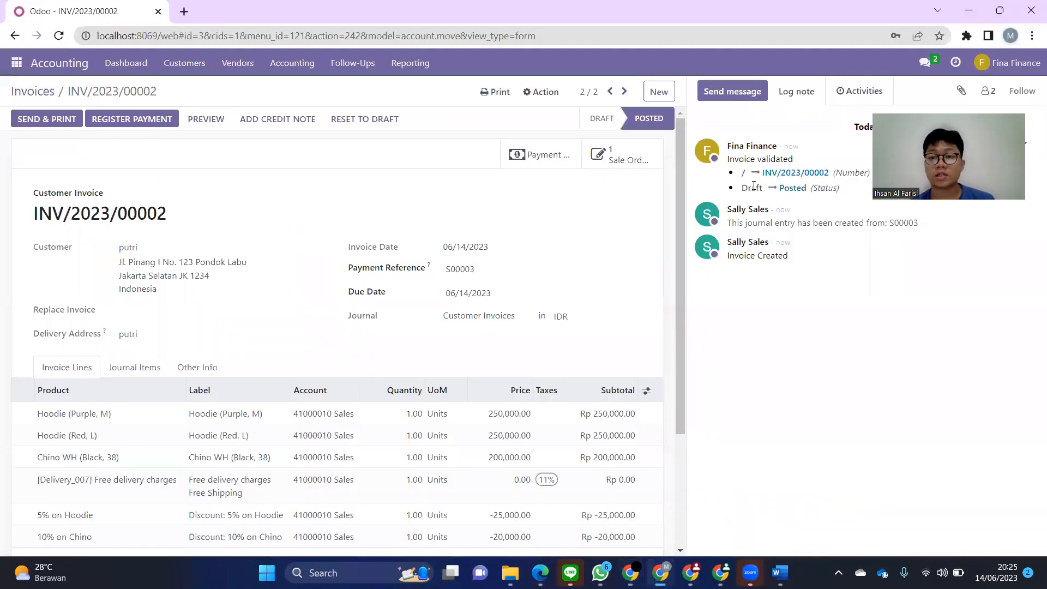
pyautogui.hotkey('alt', 'Tab')
pyautogui.click(286, 251)
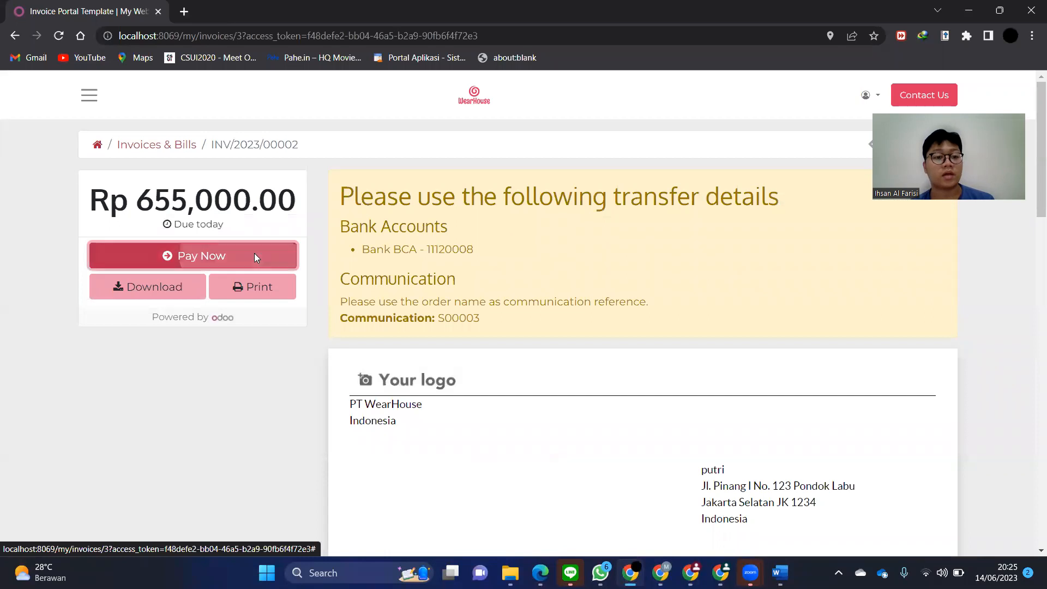
pyautogui.click(699, 241)
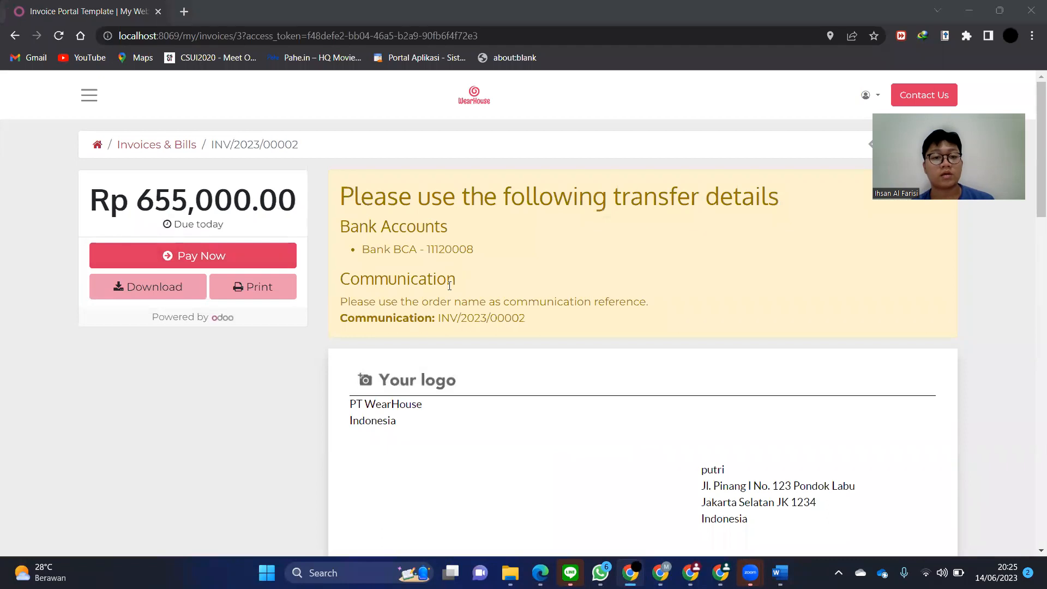
pyautogui.hotkey('alt', 'Tab')
pyautogui.hotkey('alt', 'Tab')
pyautogui.hotkey('alt', 'Tab')
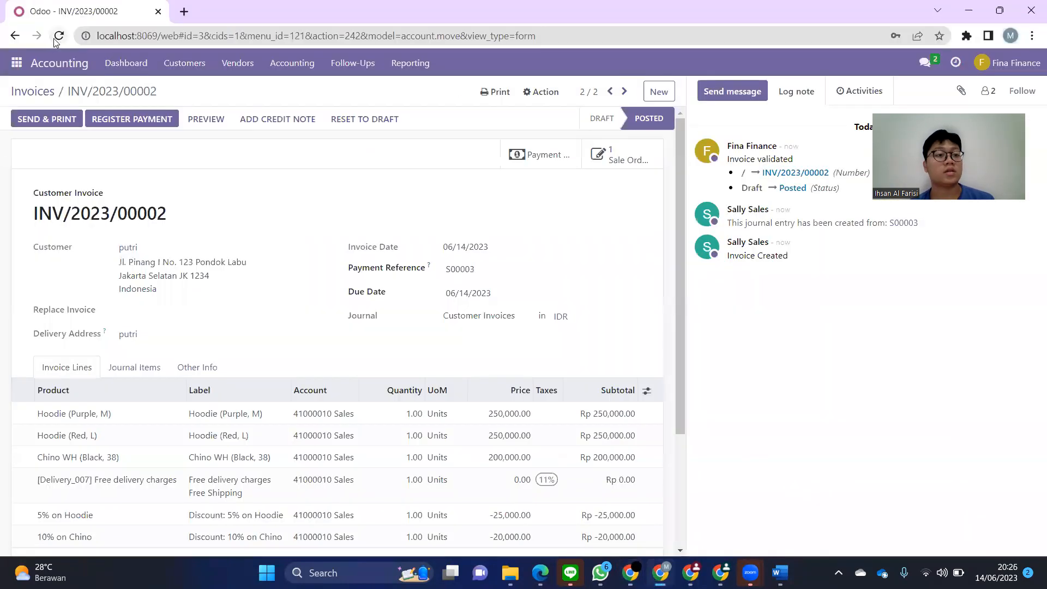
# - Register the Rp 655,000.00 payment on INV/2023/00002 through the Bank BCA journal
pyautogui.press('F5')
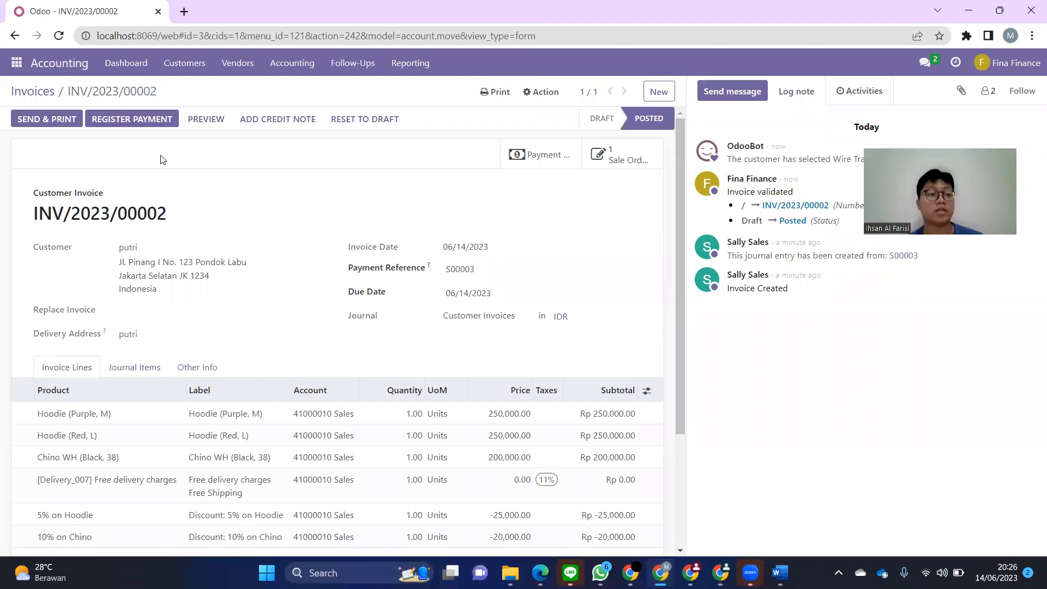
pyautogui.click(151, 126)
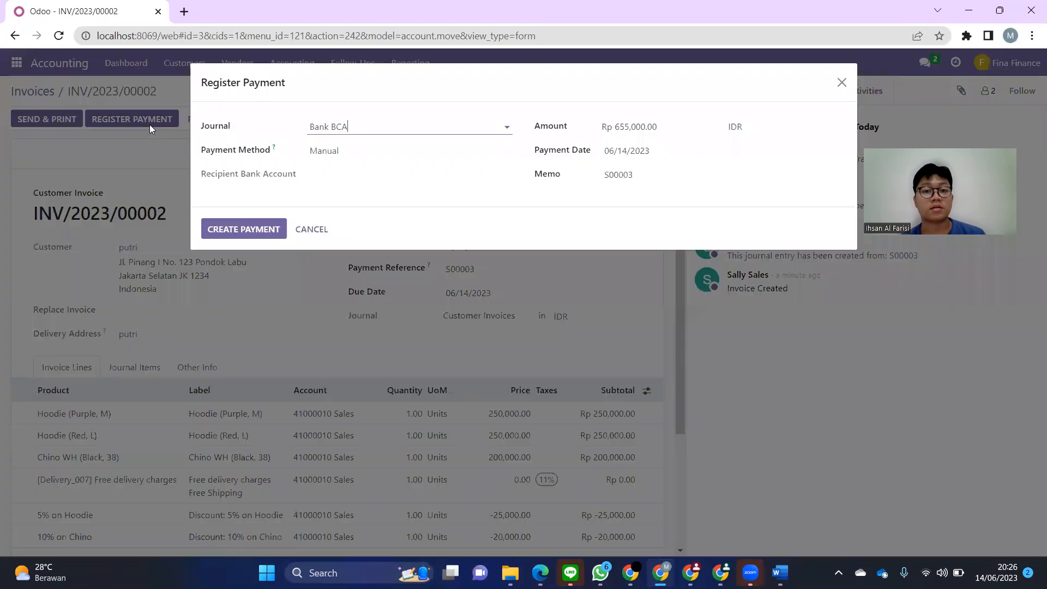
pyautogui.click(346, 123)
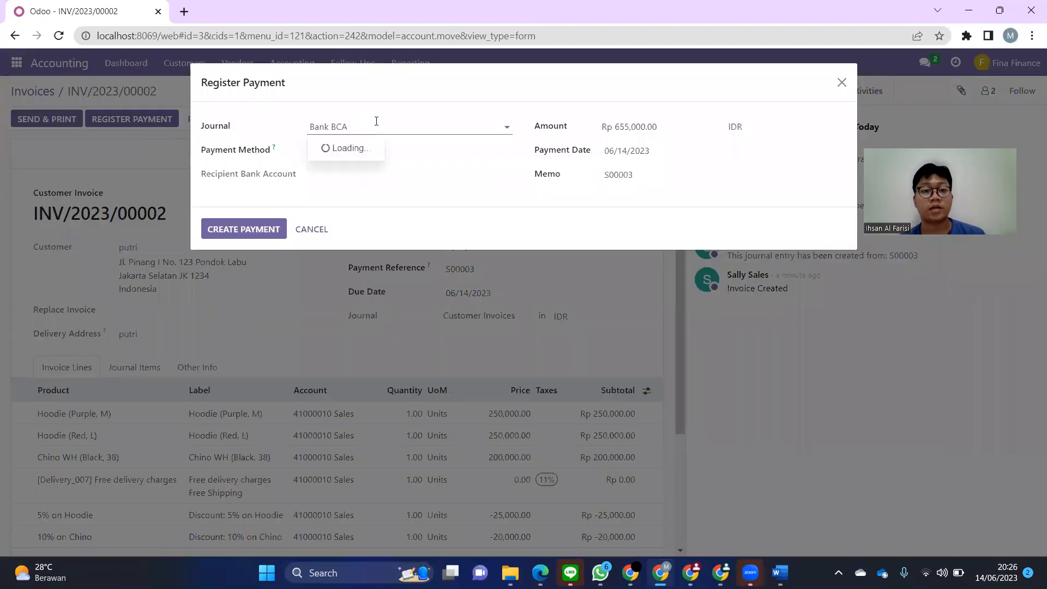
pyautogui.click(419, 109)
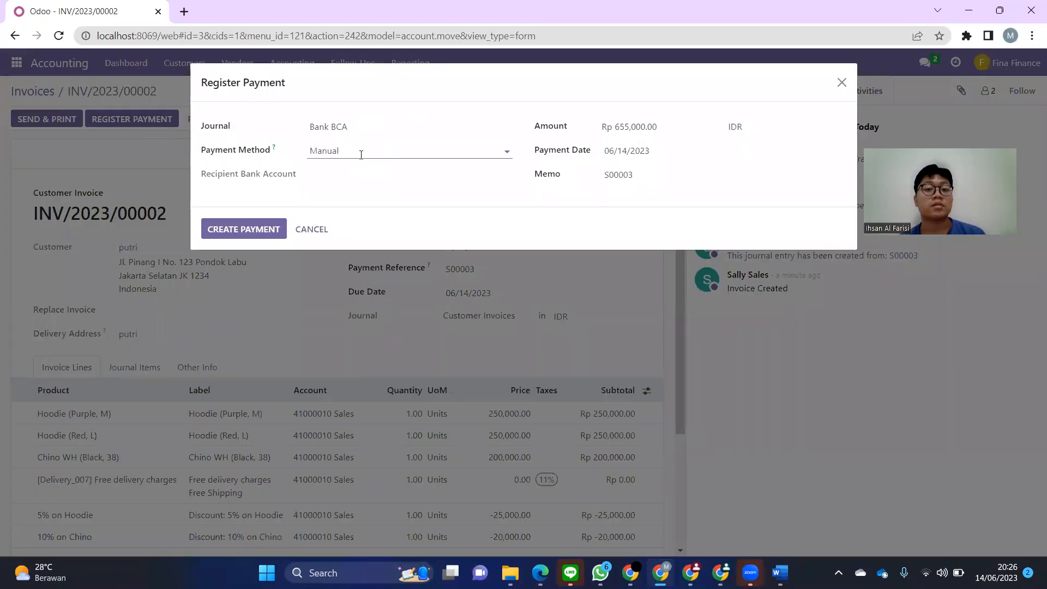
pyautogui.click(244, 232)
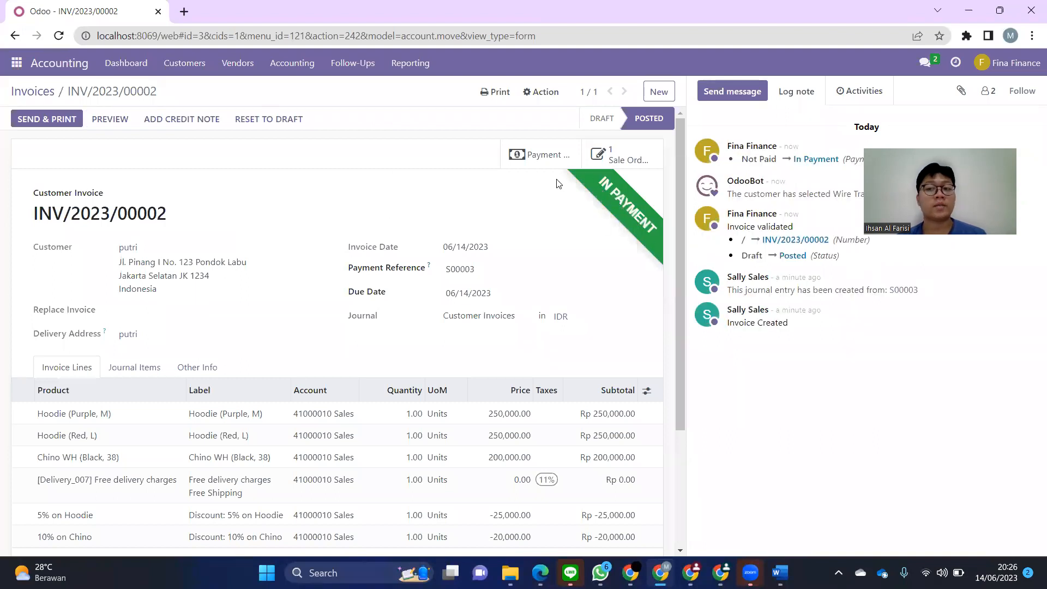
# - Refresh the sales user's view of the invoice
pyautogui.hotkey('alt', 'Tab')
pyautogui.click(598, 201)
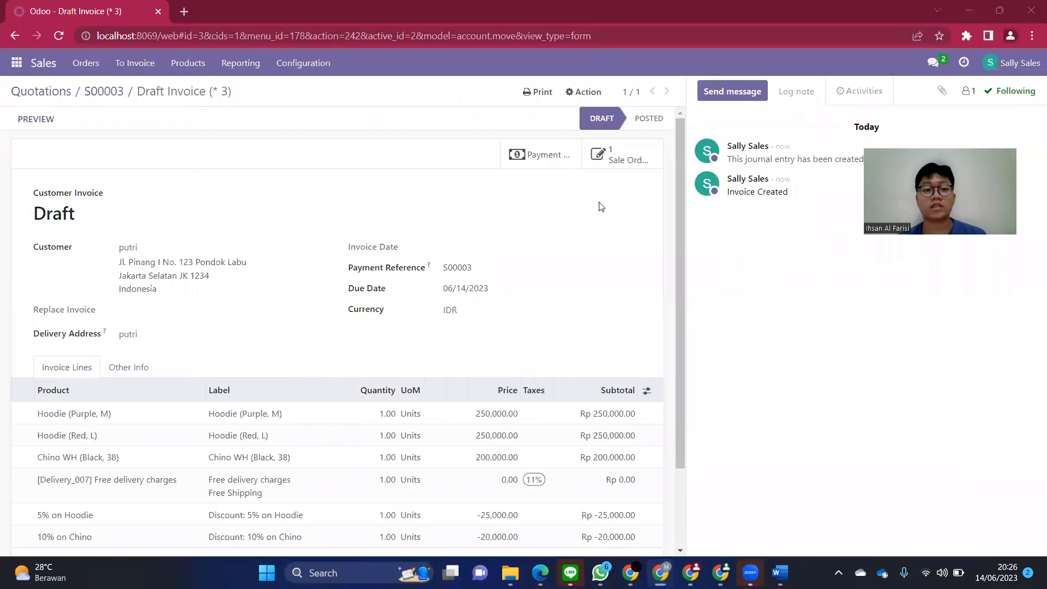
pyautogui.click(60, 35)
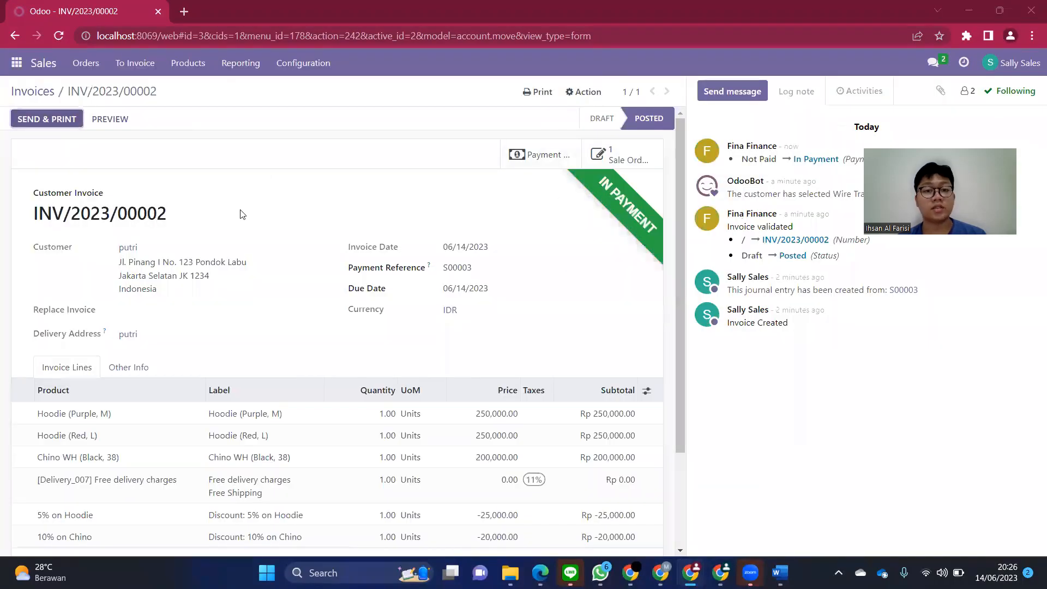
# - From My Account in the portal, confirm INV/2023/00001 and INV/2023/00002 are both Paid
pyautogui.hotkey('alt', 'Tab')
pyautogui.hotkey('alt', 'Tab')
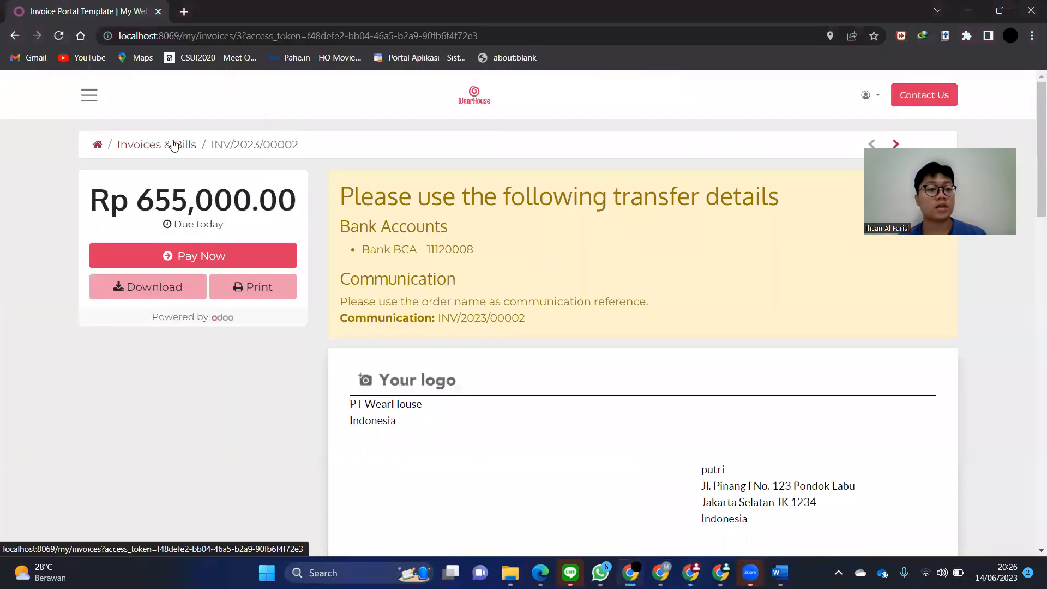
pyautogui.click(869, 95)
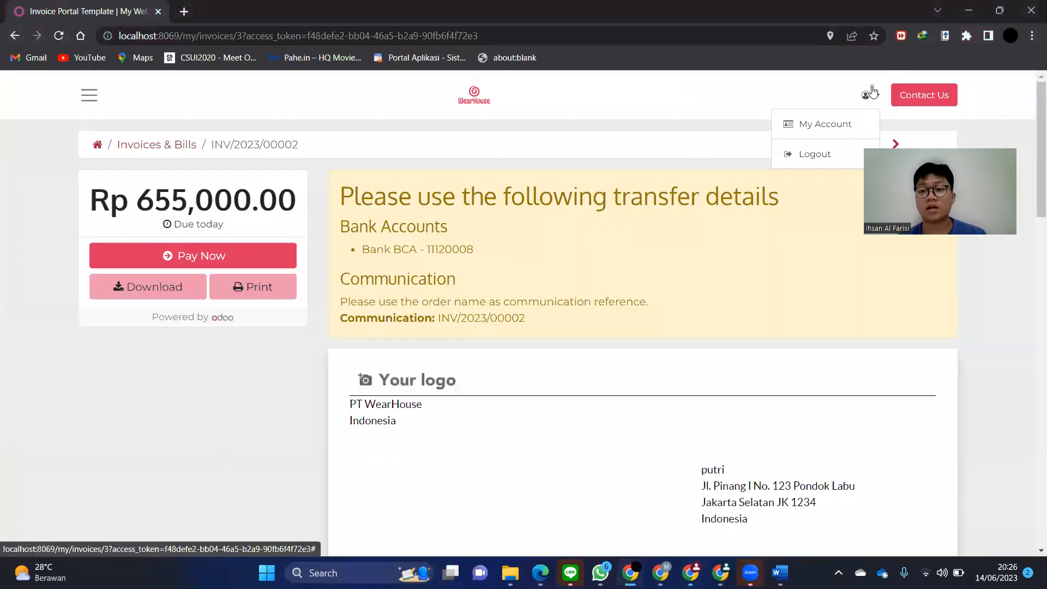
pyautogui.click(845, 125)
pyautogui.click(324, 256)
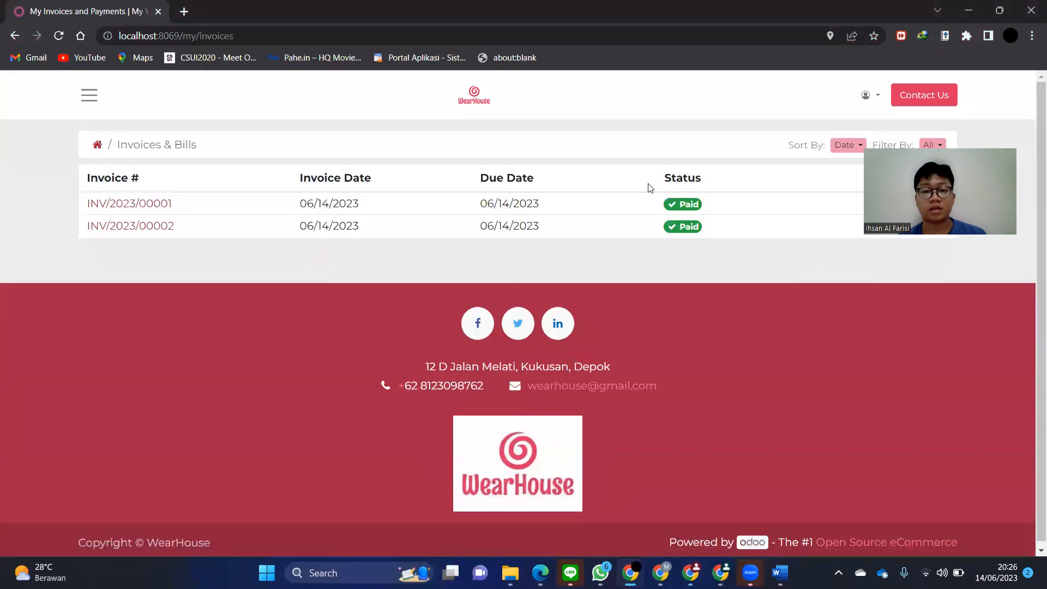